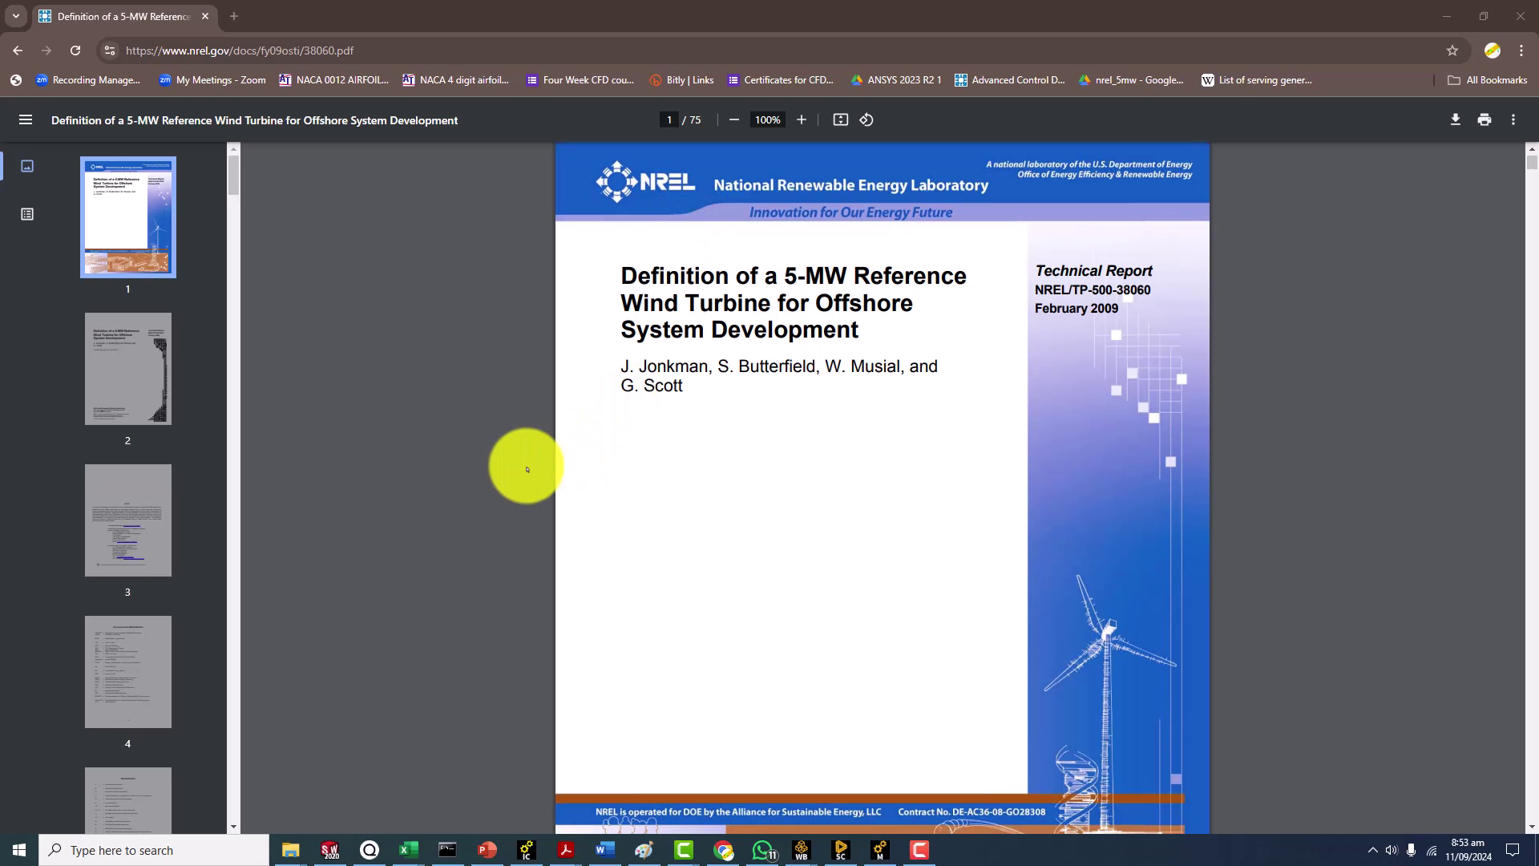
# Scroll the report to page 18 and zoom in on the 17-node Table 3-1
pyautogui.scroll(-5, 522, 463)
pyautogui.scroll(5, 522, 464)
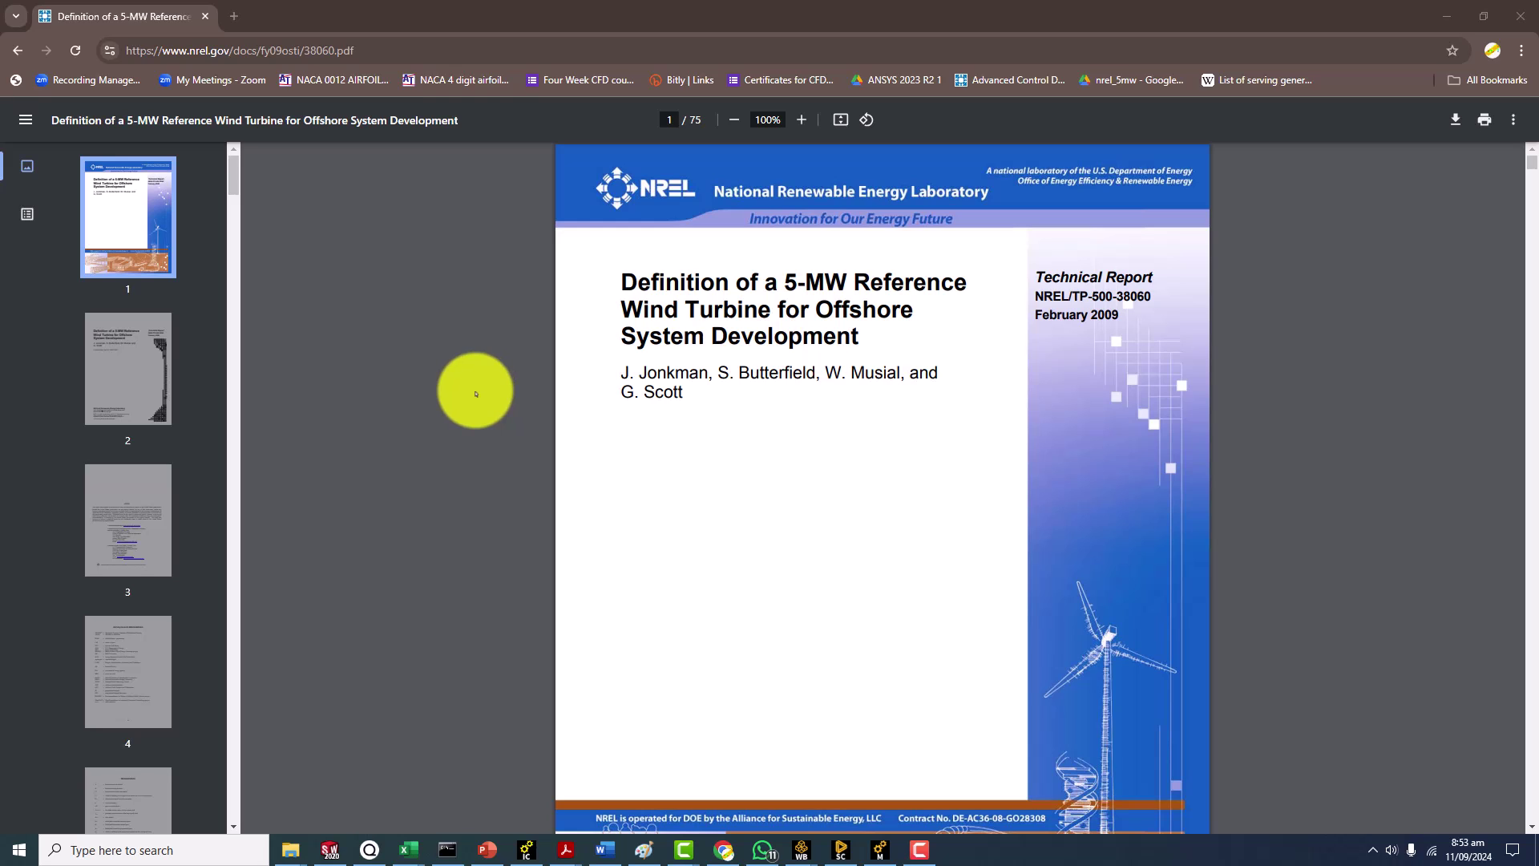
pyautogui.scroll(-5, 477, 394)
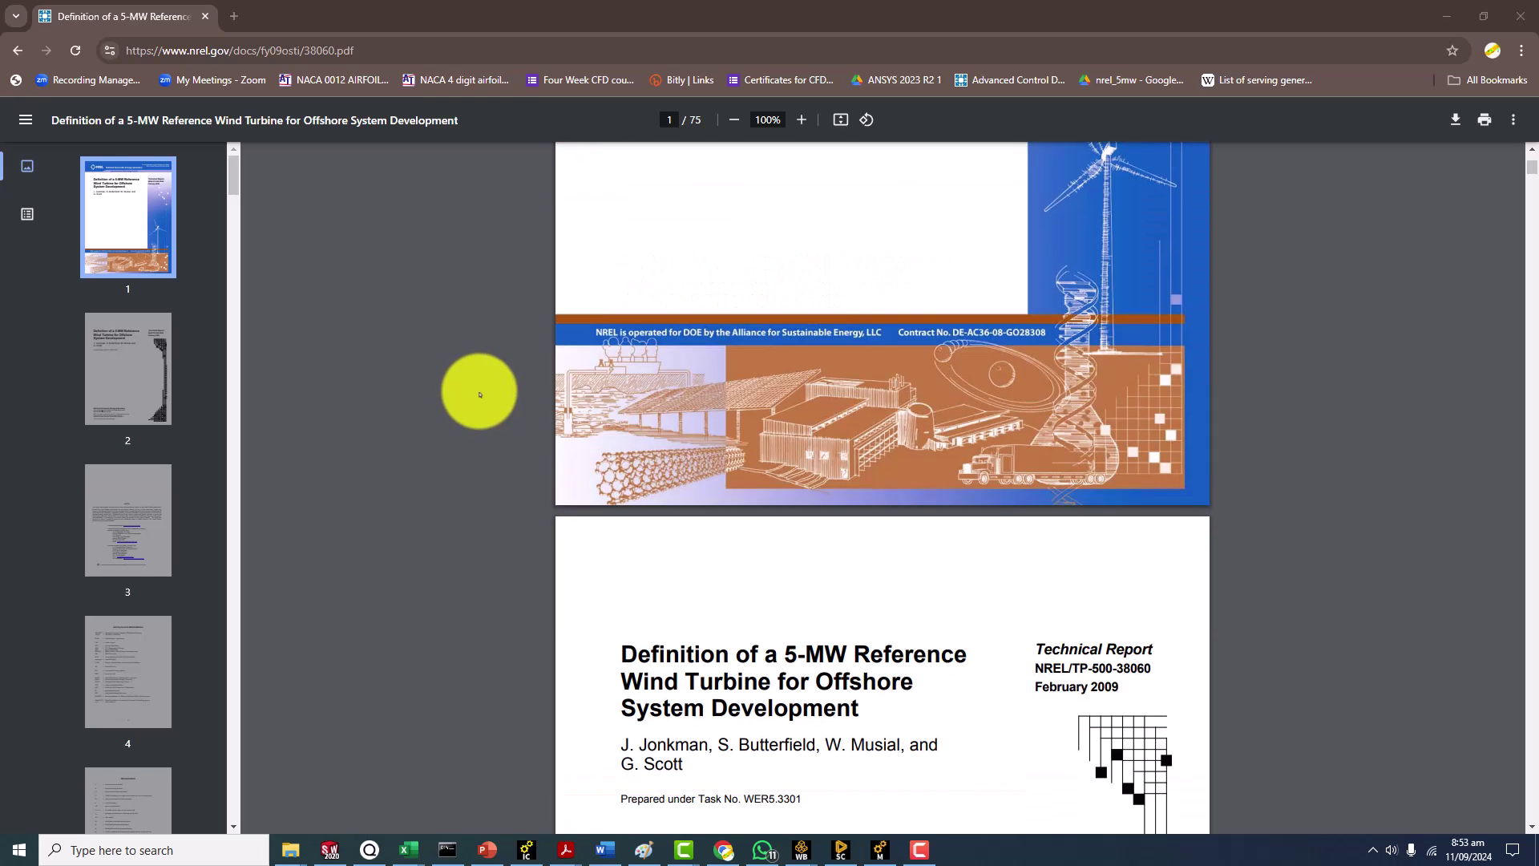
pyautogui.scroll(-20, 479, 394)
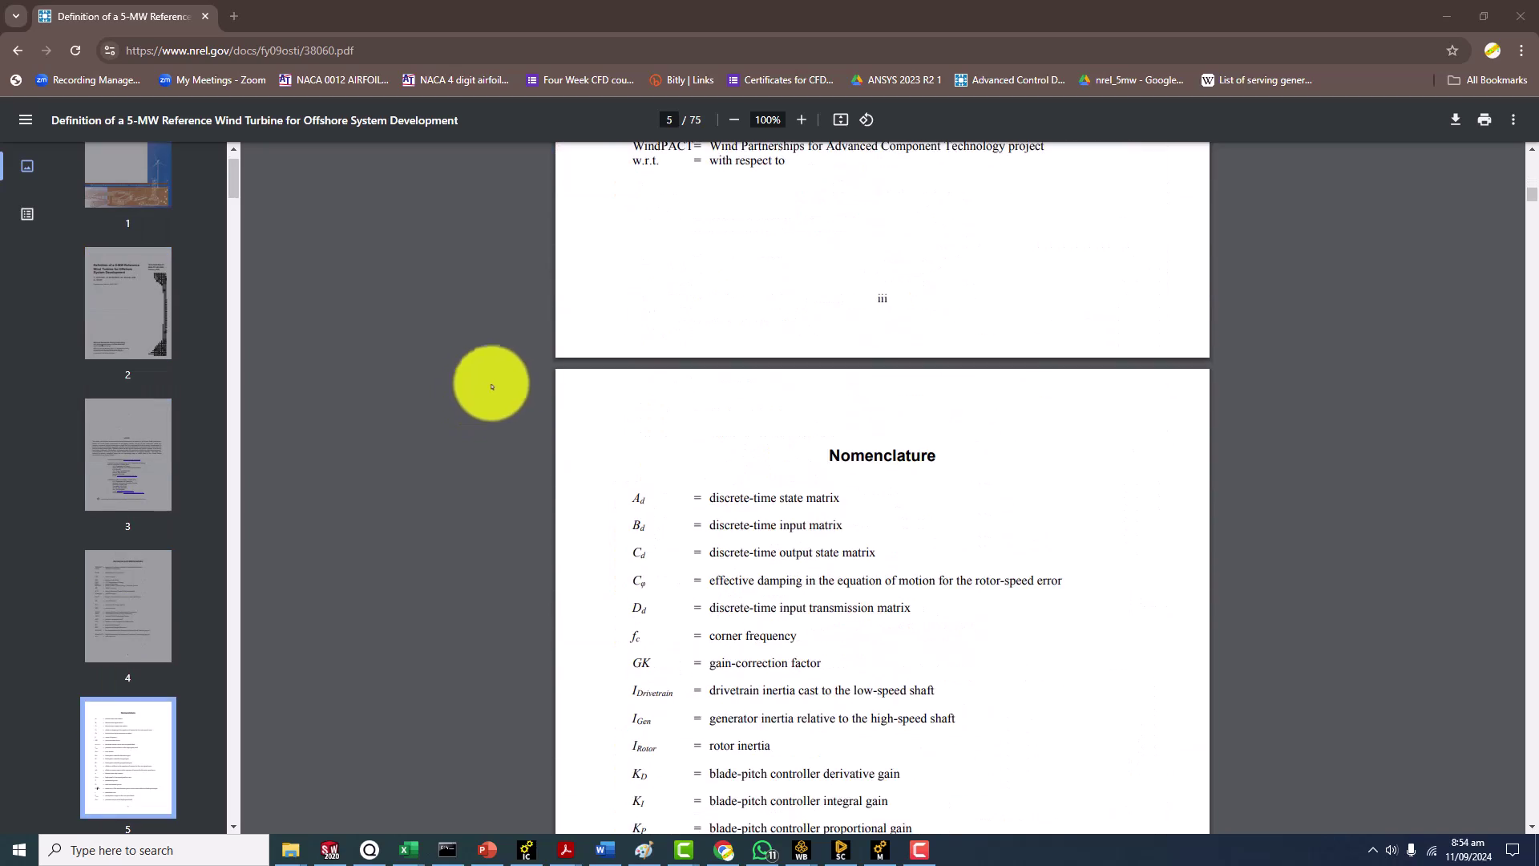
pyautogui.scroll(-10, 516, 370)
pyautogui.scroll(11, 532, 393)
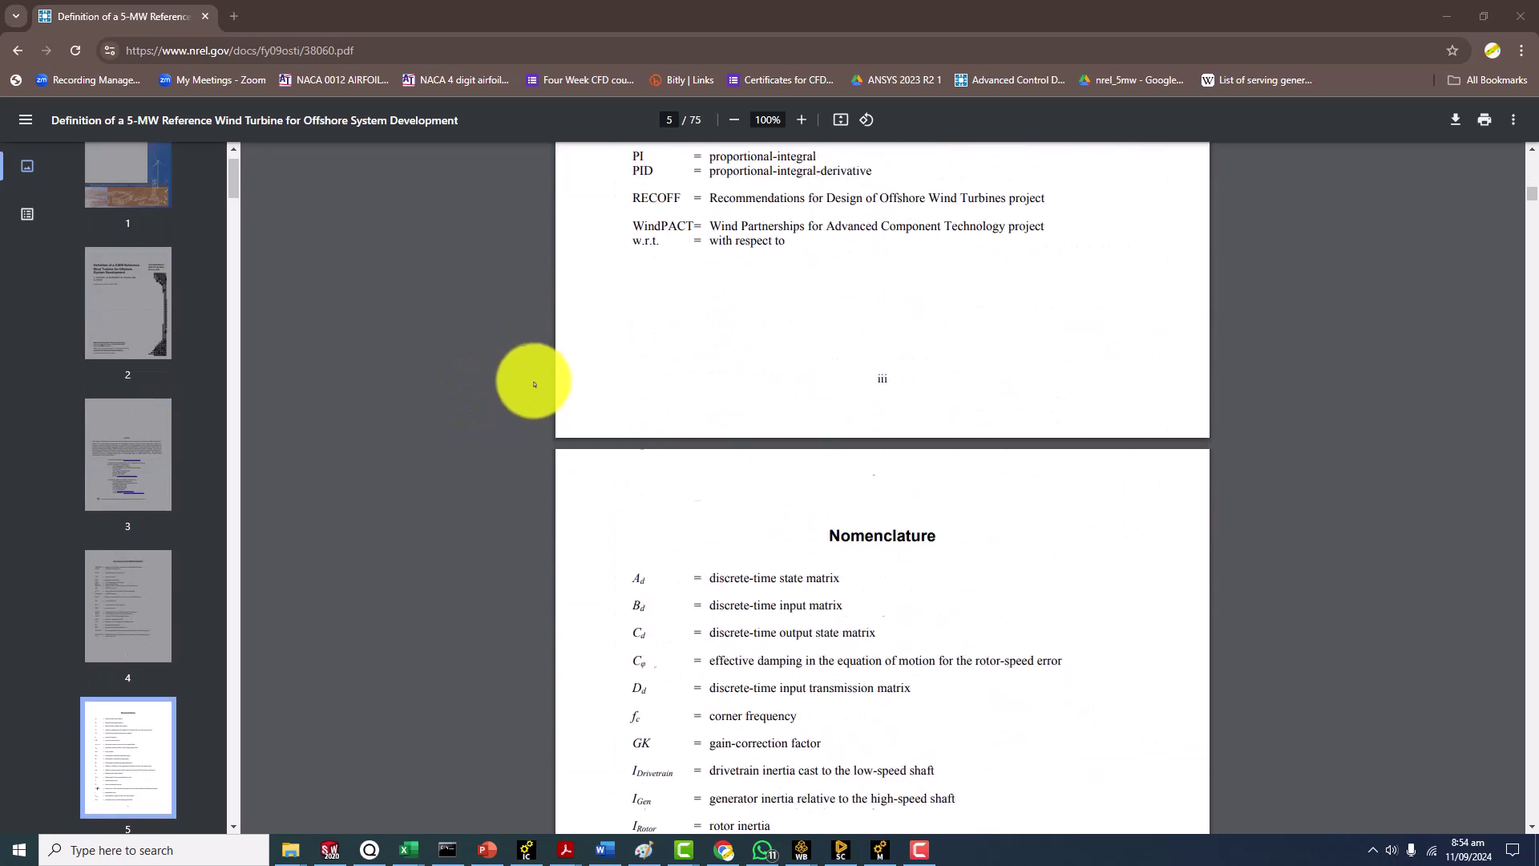
pyautogui.scroll(6, 529, 382)
pyautogui.scroll(-13, 515, 371)
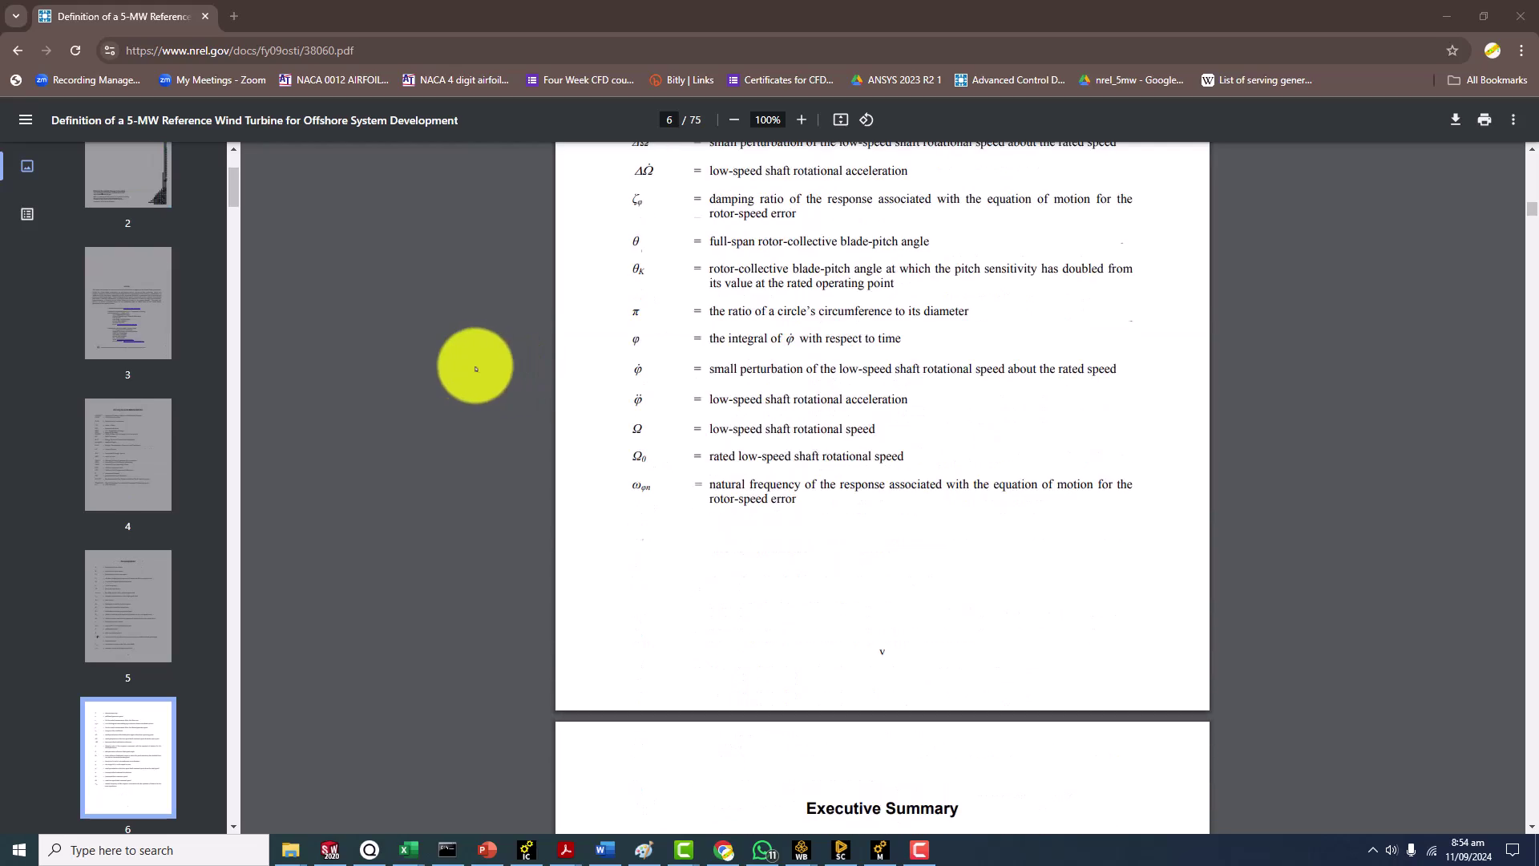
pyautogui.scroll(-20, 476, 369)
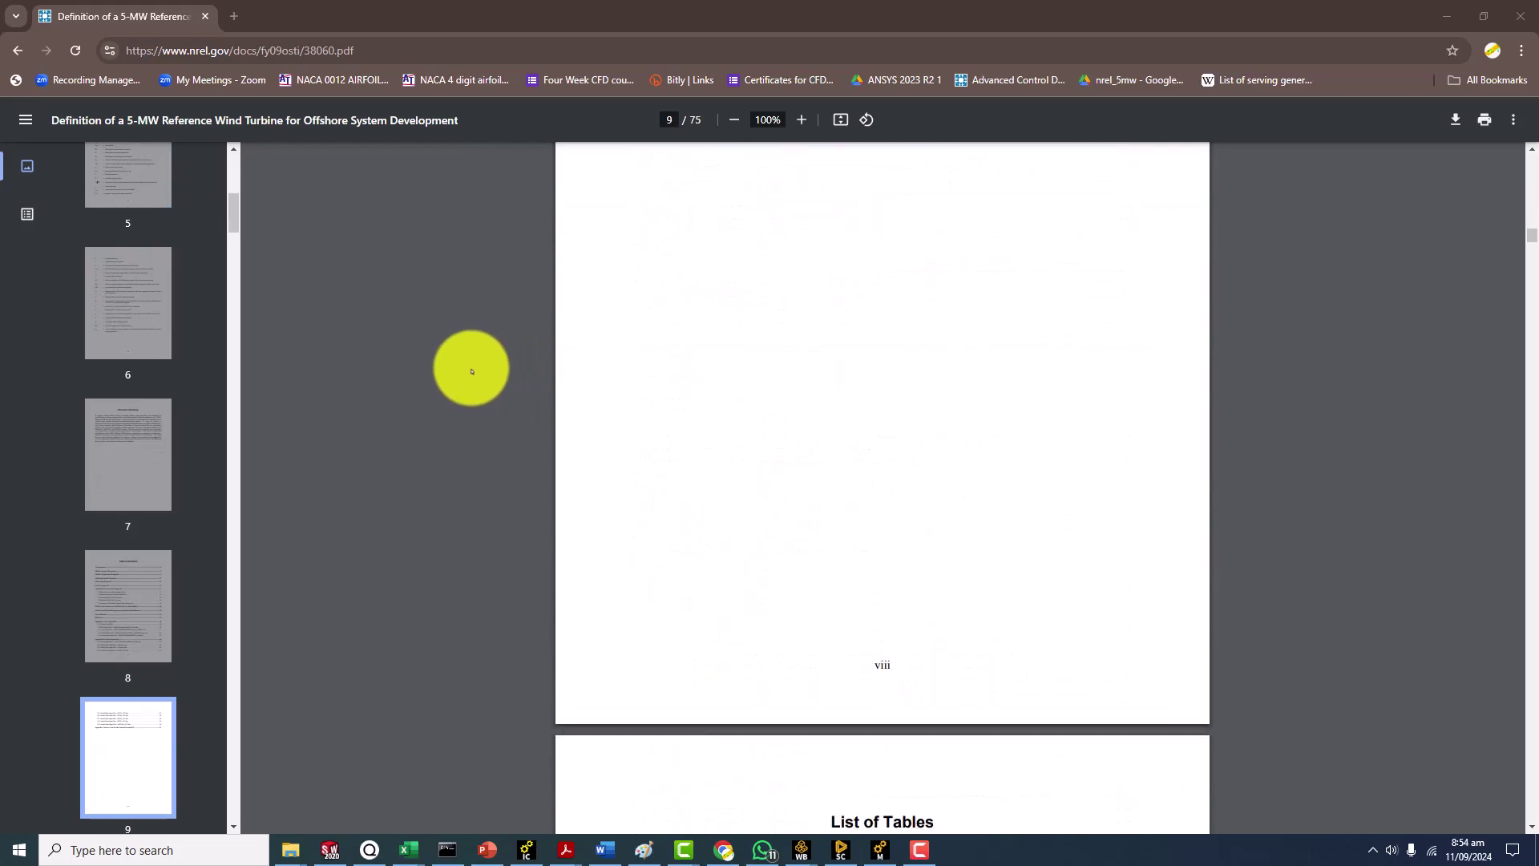
pyautogui.scroll(-20, 472, 370)
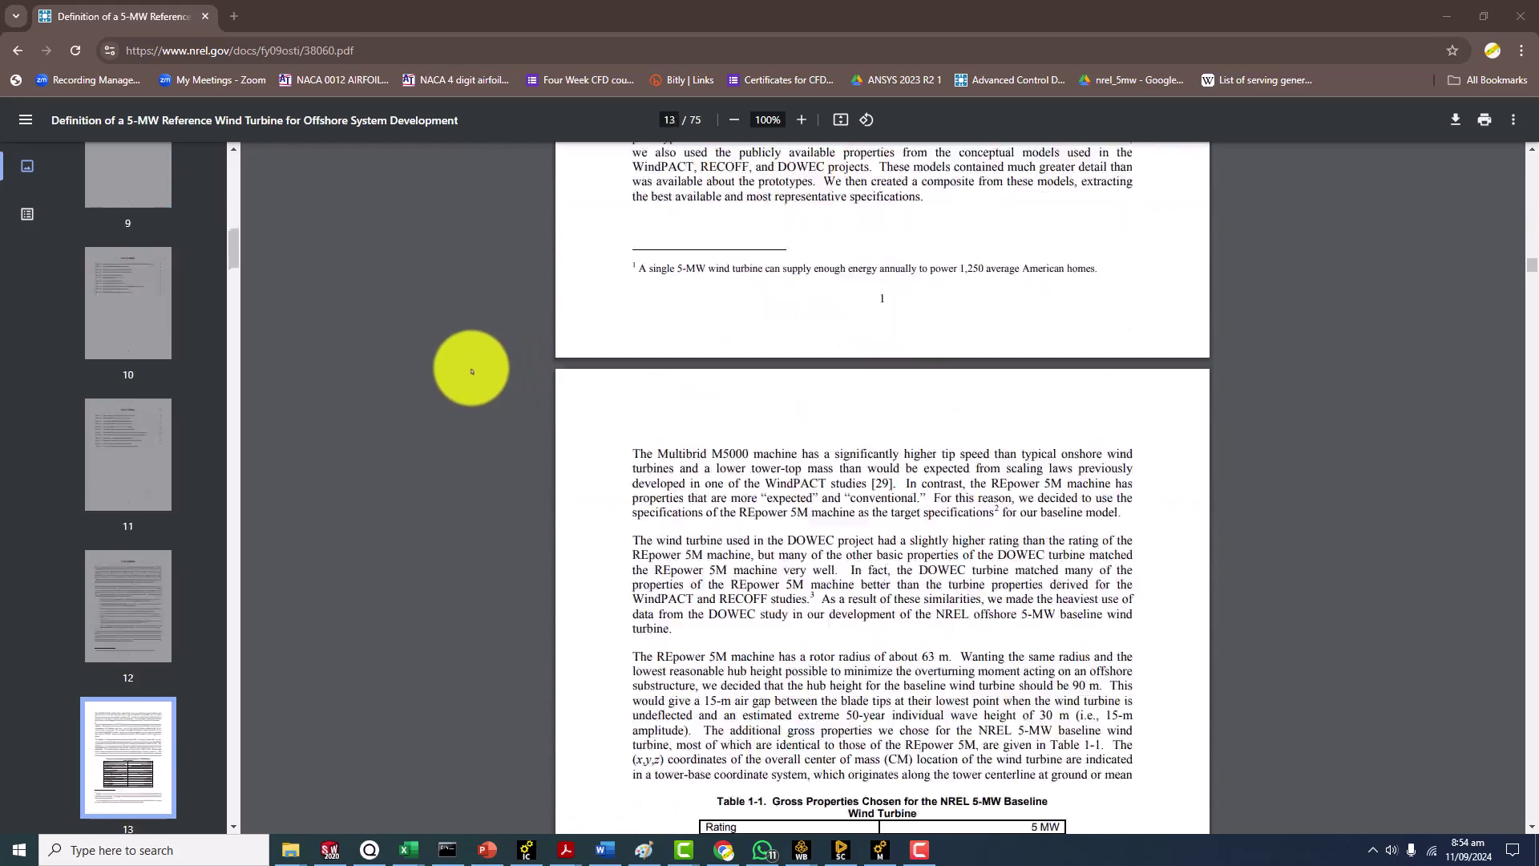
pyautogui.scroll(-20, 471, 370)
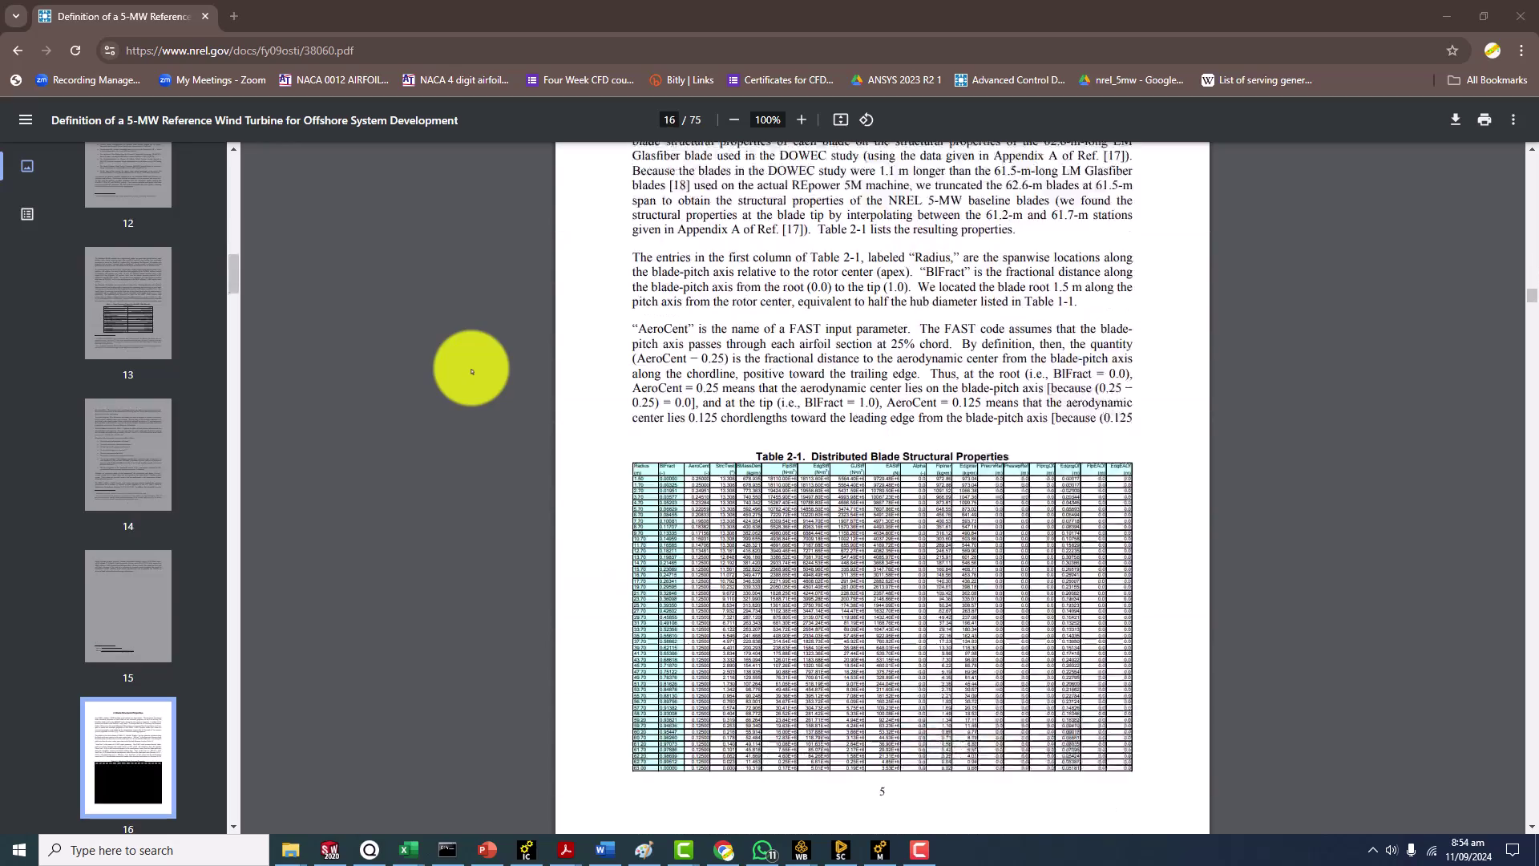
pyautogui.scroll(-7, 471, 370)
pyautogui.scroll(4, 472, 360)
pyautogui.keyDown('ctrl'); pyautogui.scroll(3, 786, 300); pyautogui.keyUp('ctrl')
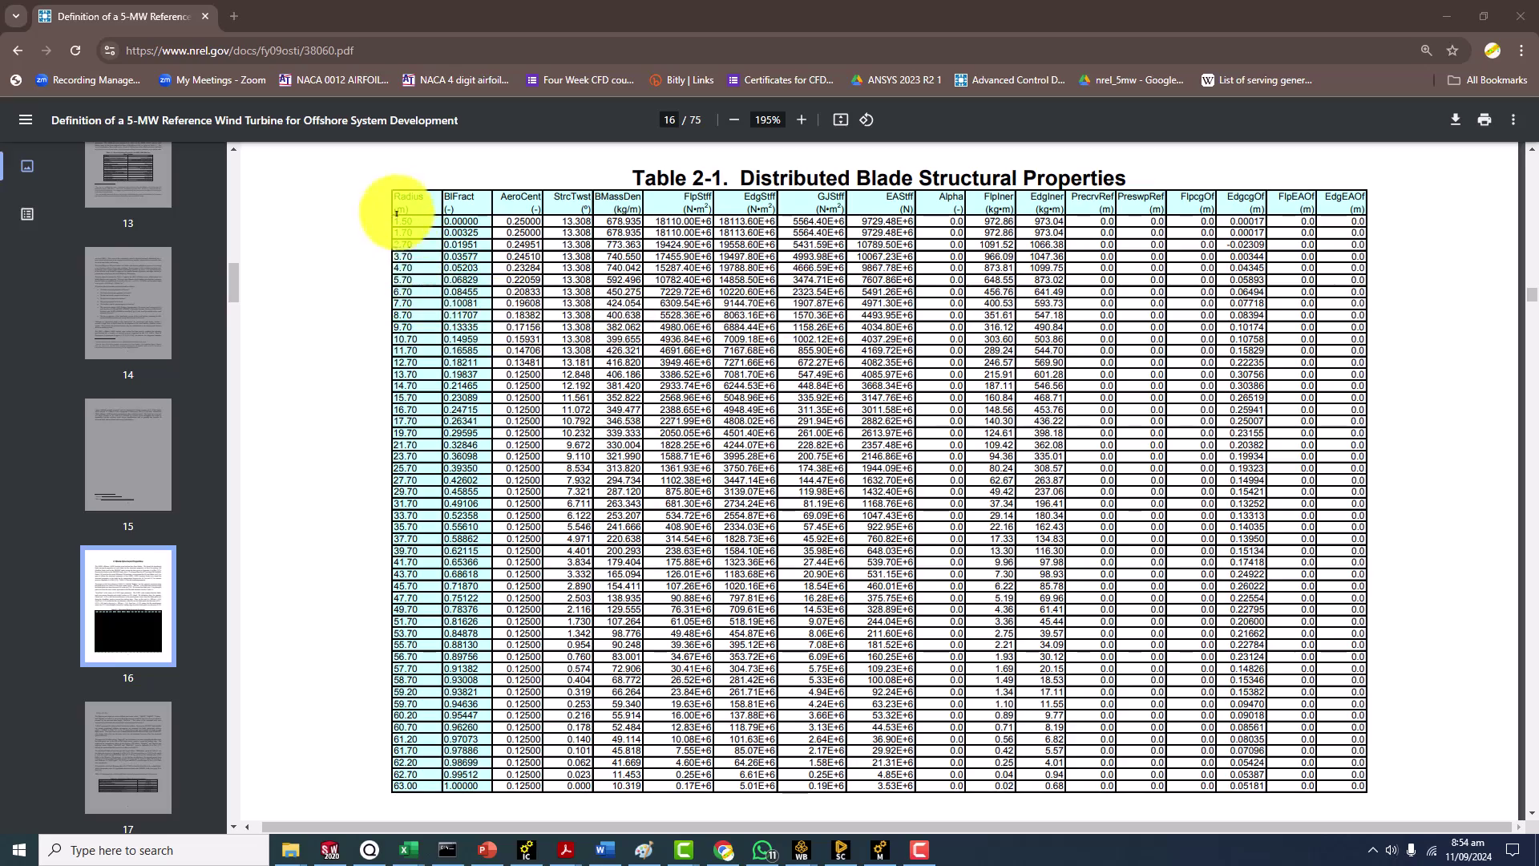
pyautogui.keyDown('ctrl'); pyautogui.scroll(-2, 406, 450); pyautogui.keyUp('ctrl')
pyautogui.scroll(-10, 407, 451)
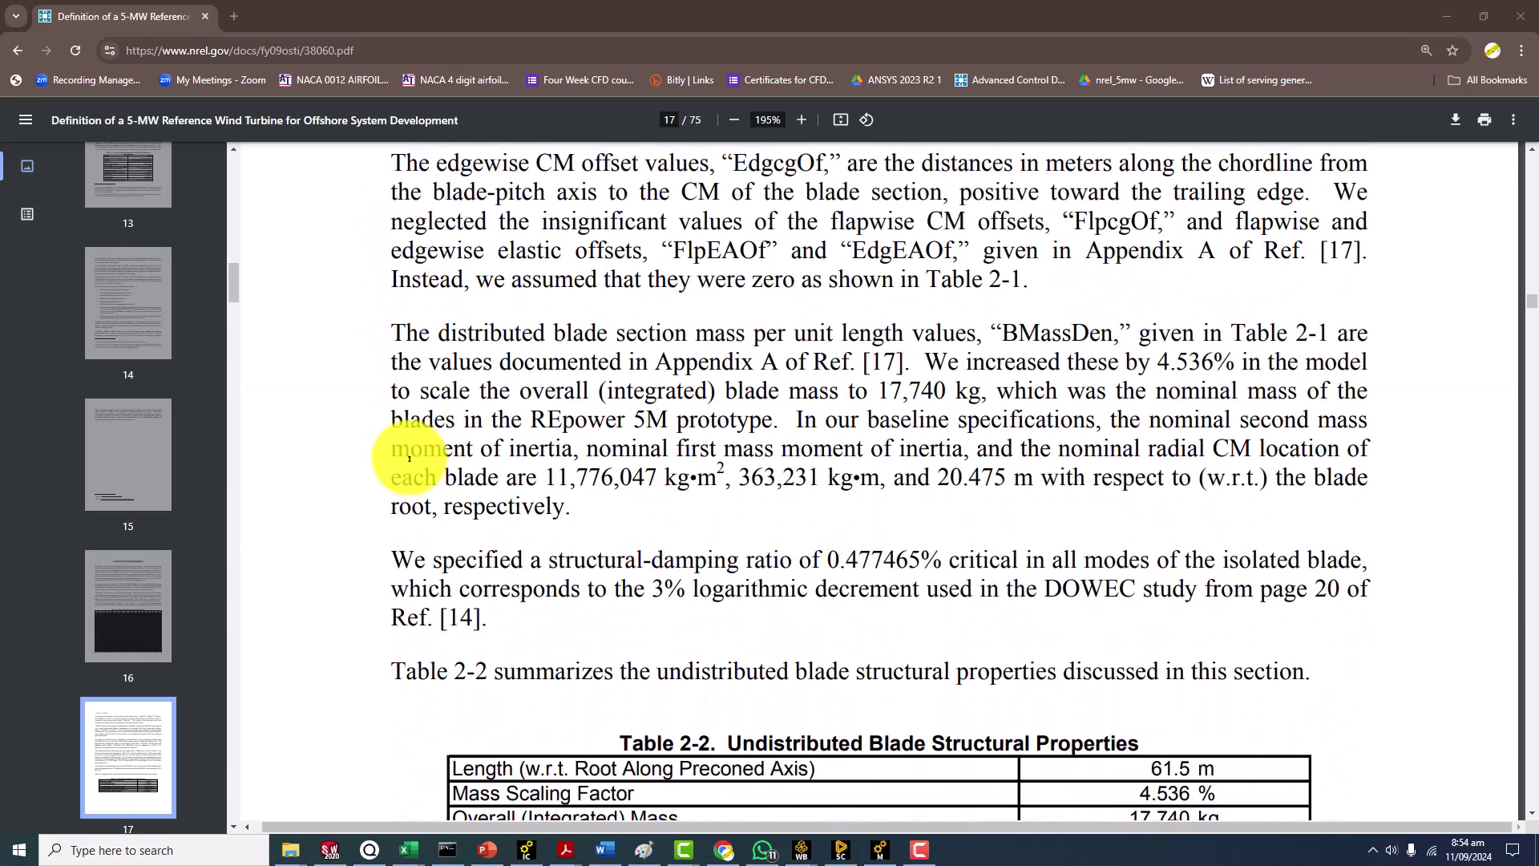
pyautogui.scroll(-13, 533, 440)
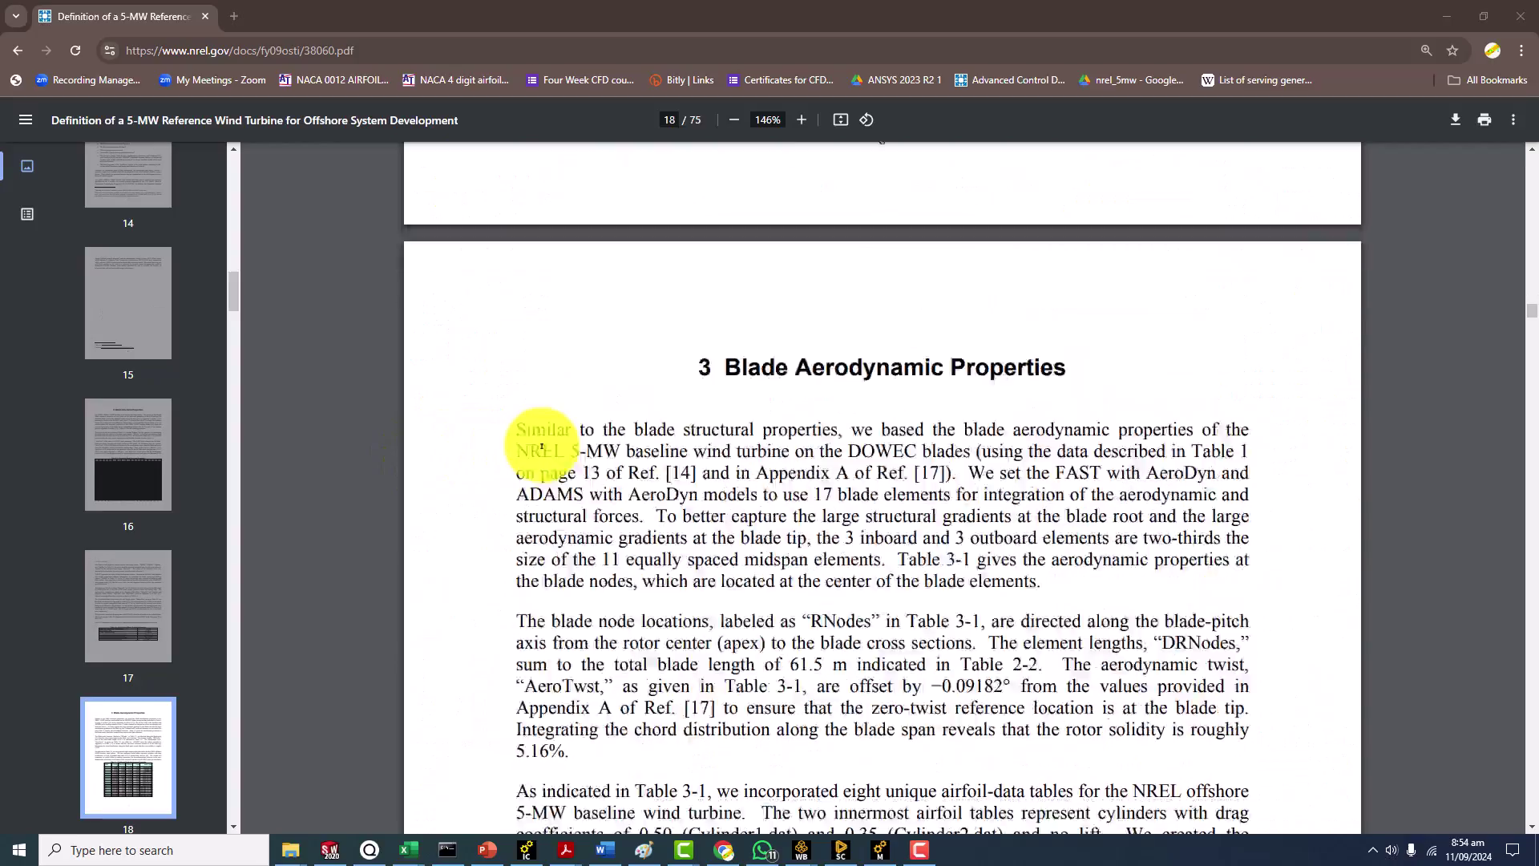
pyautogui.scroll(-5, 532, 440)
pyautogui.keyDown('ctrl'); pyautogui.scroll(2, 908, 379); pyautogui.keyUp('ctrl')
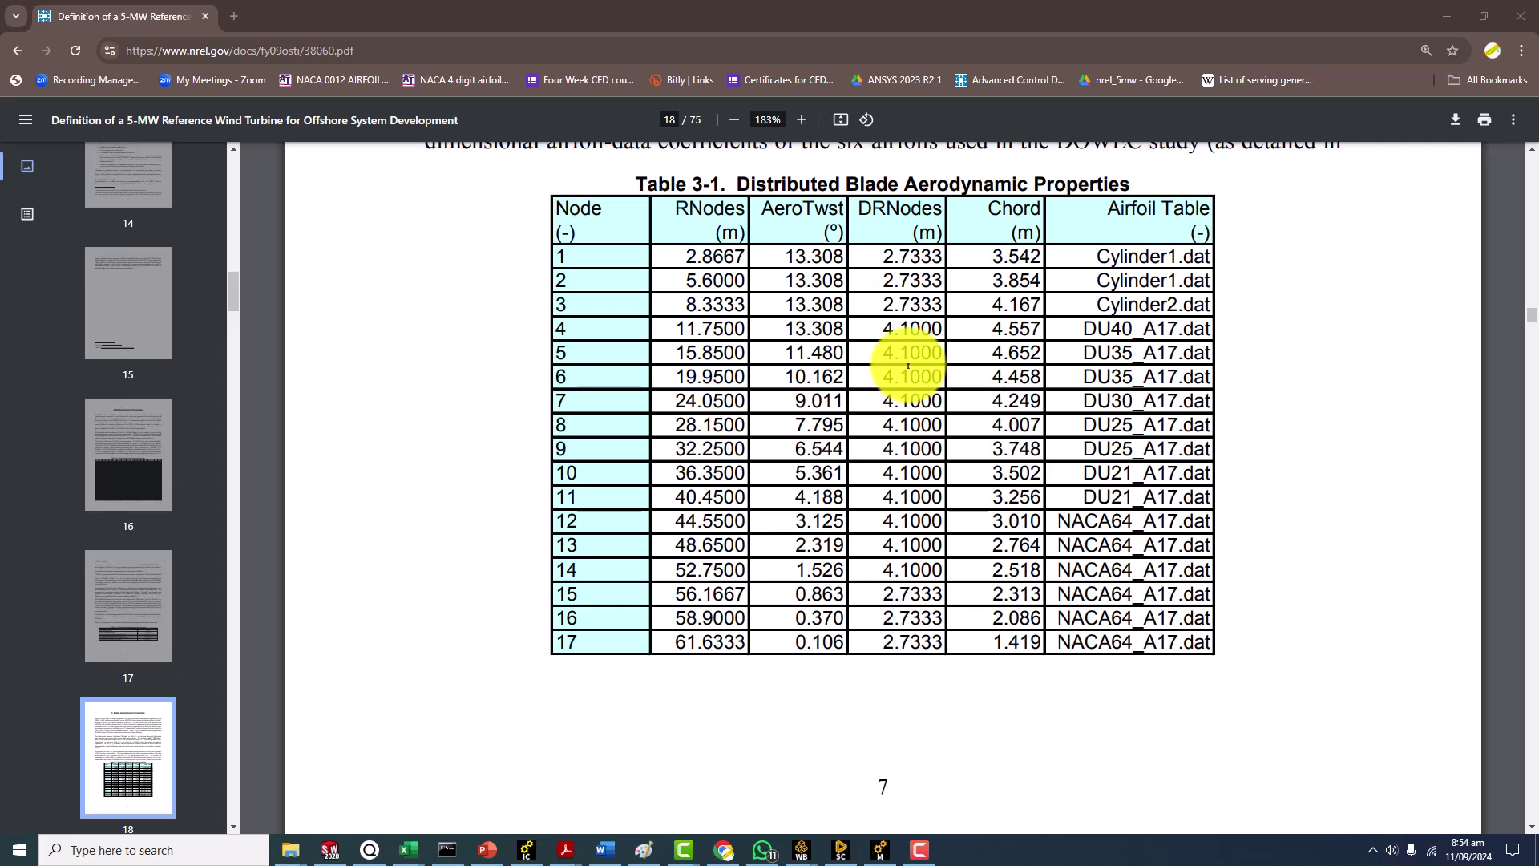
pyautogui.scroll(1, 932, 358)
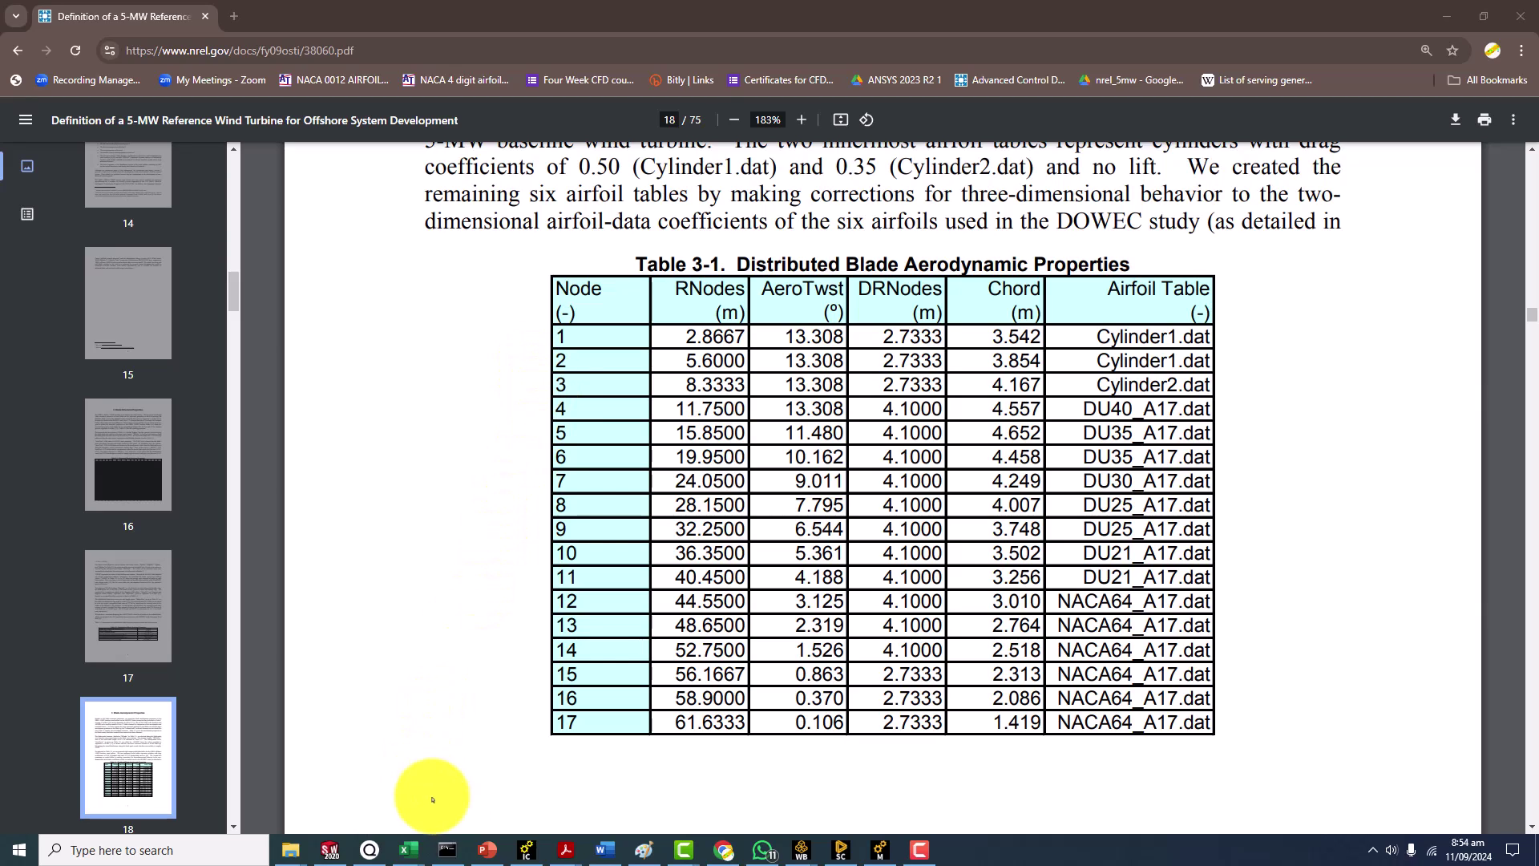
# In the 5MWREL deck, dismiss the save notice and show slide 3's dimensions and Airfoils chart
pyautogui.click(484, 846)
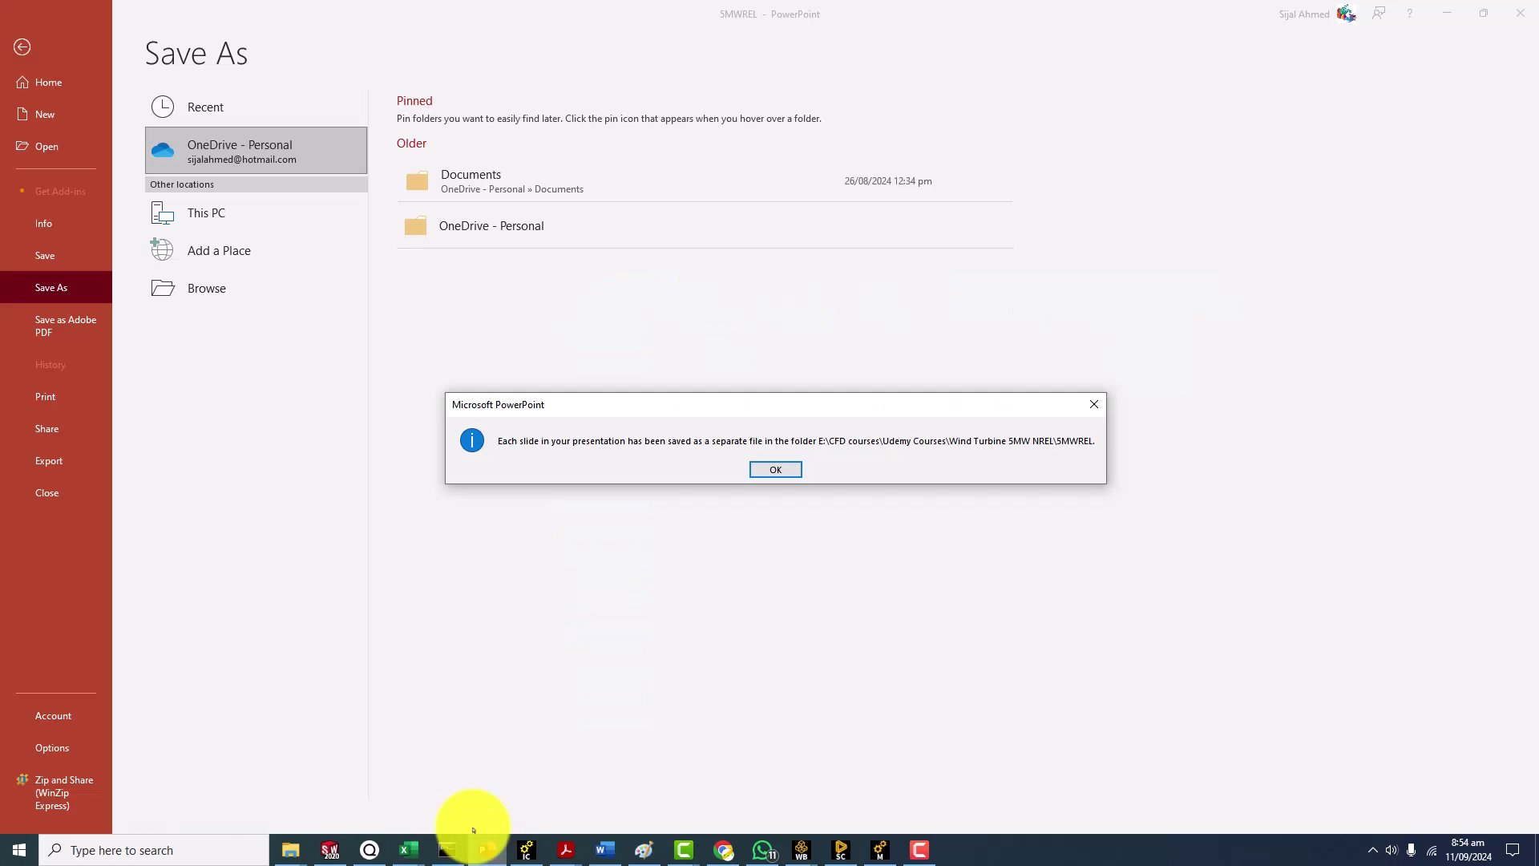
pyautogui.click(775, 469)
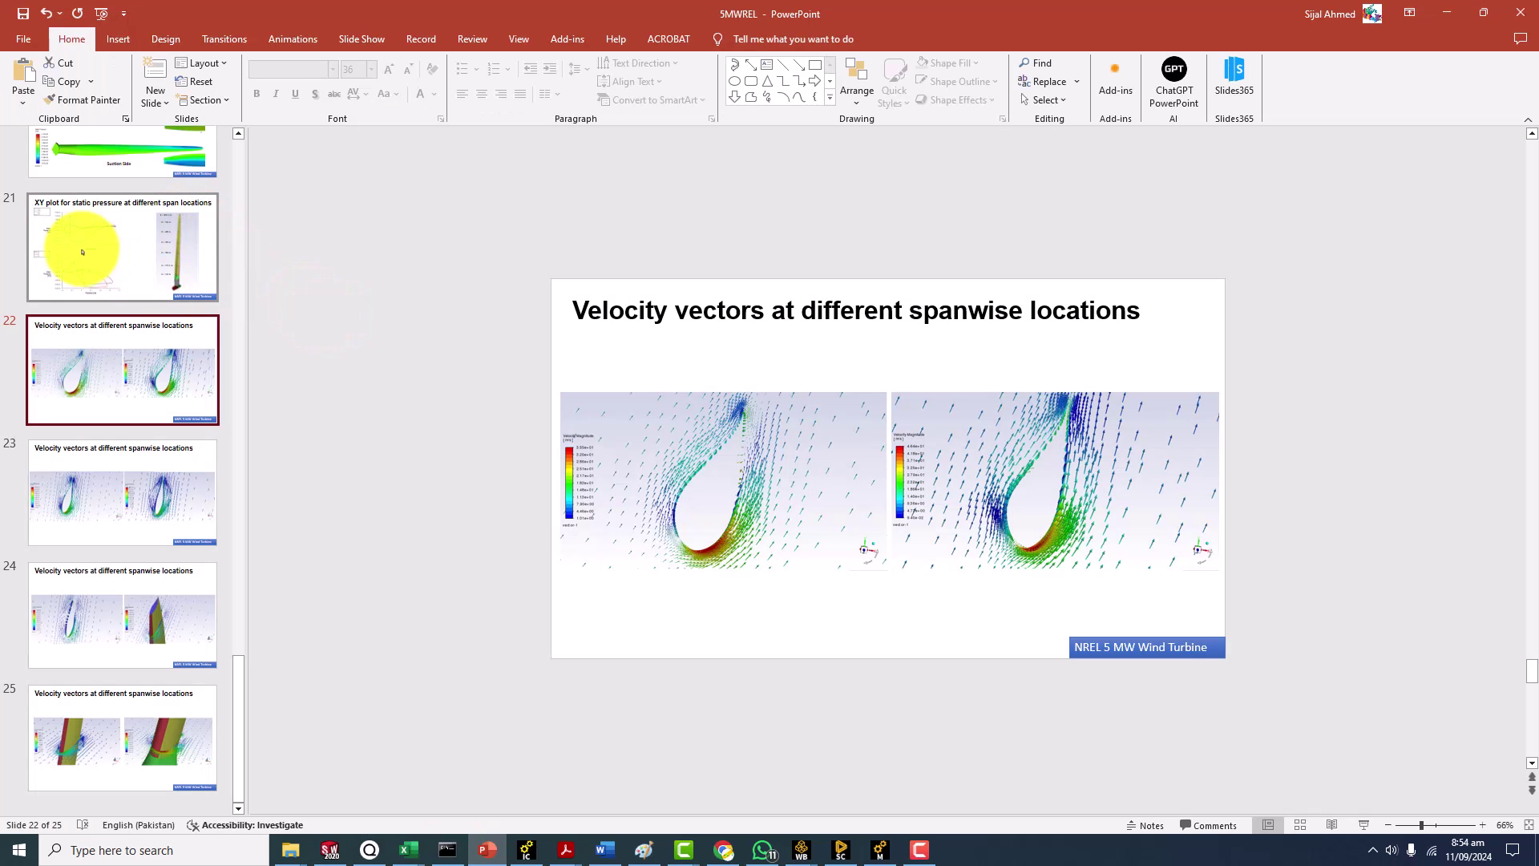
pyautogui.scroll(10, 78, 248)
pyautogui.scroll(8, 82, 252)
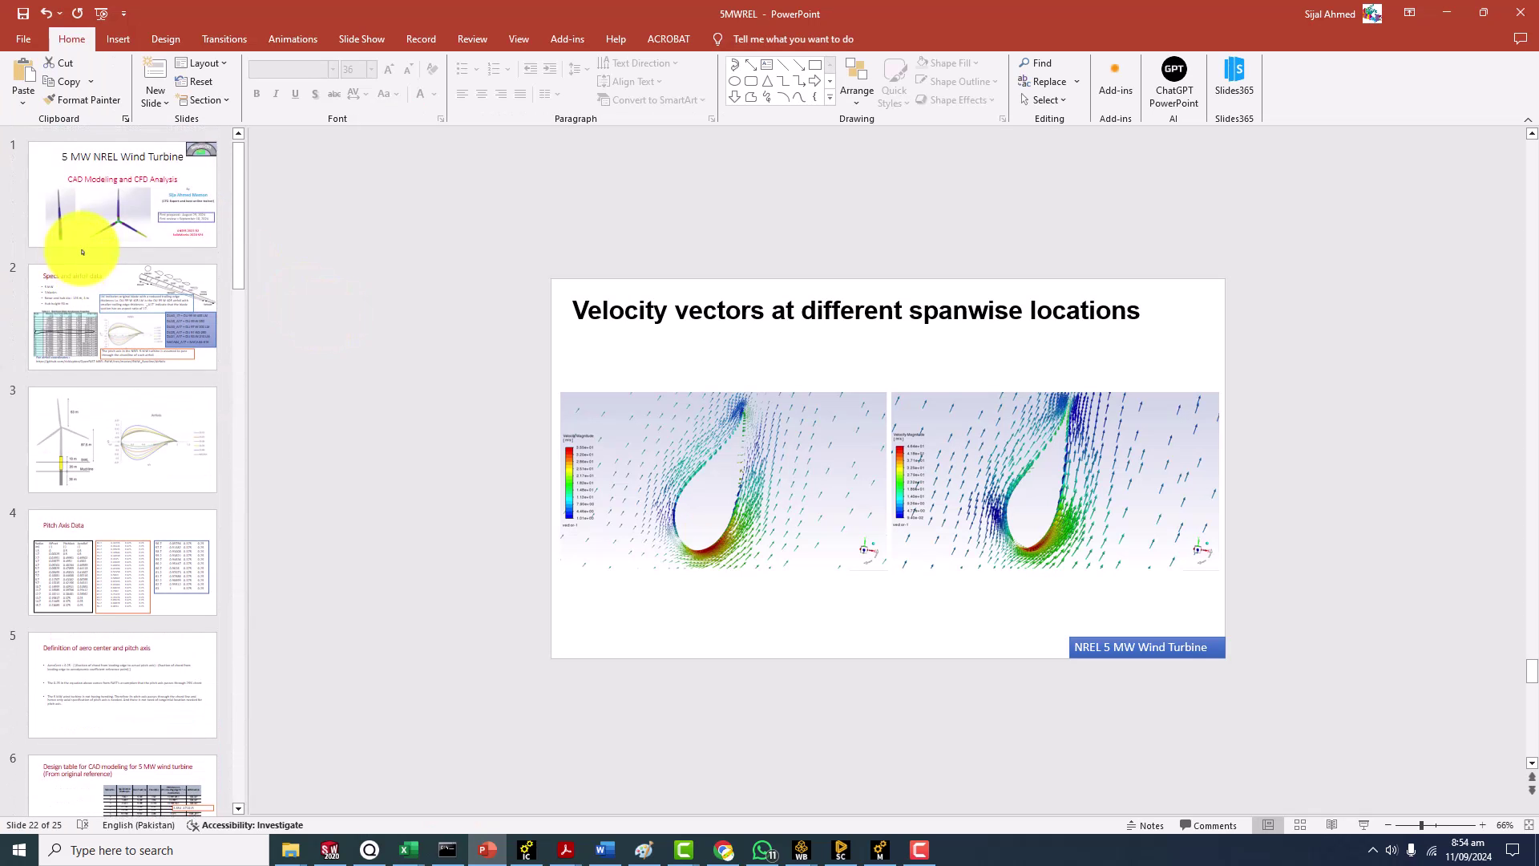
pyautogui.click(109, 318)
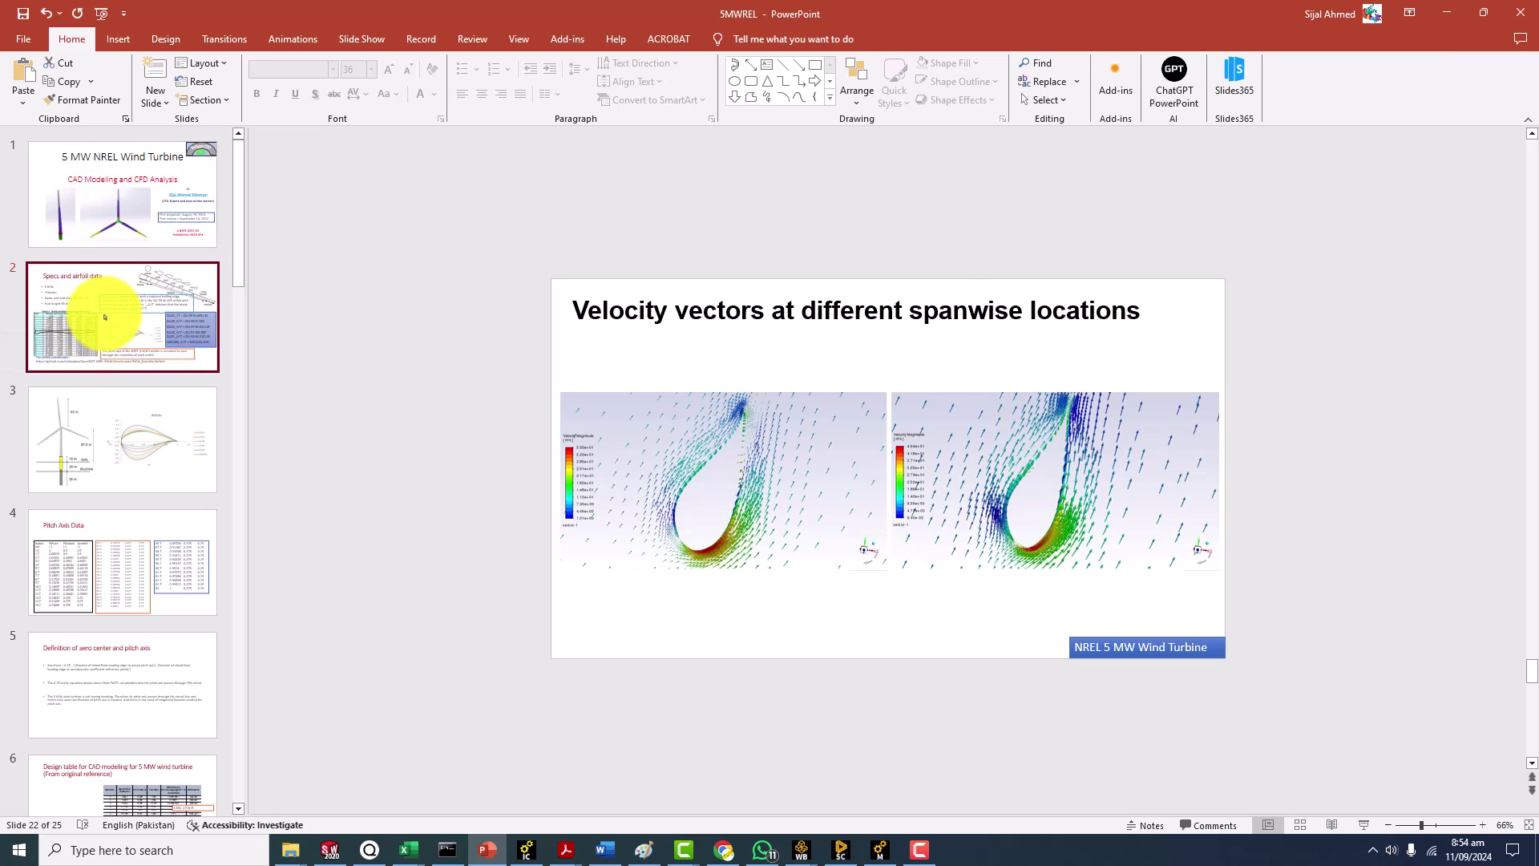
pyautogui.click(137, 413)
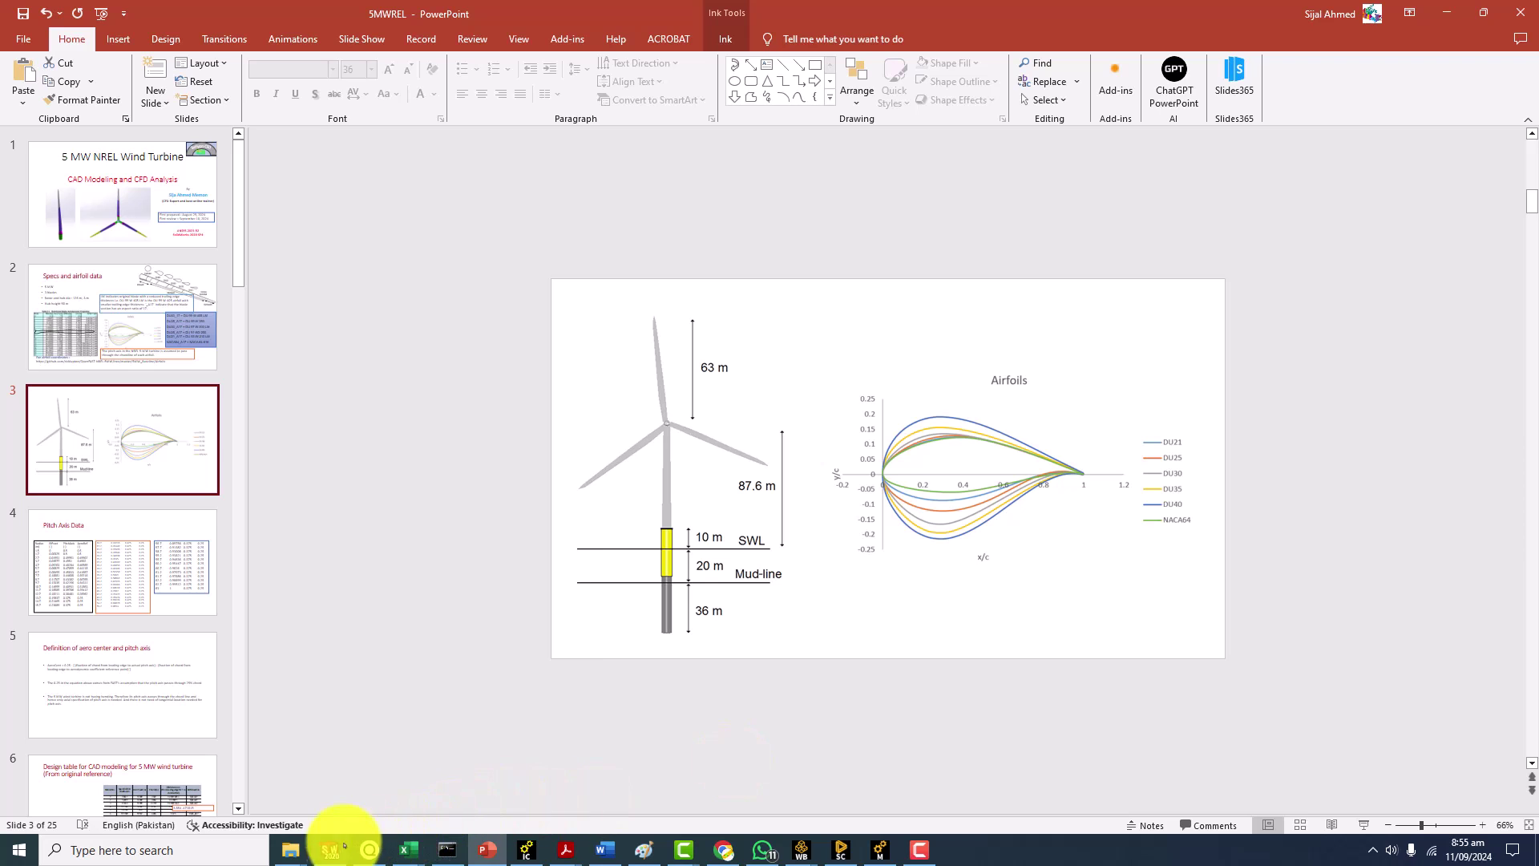
# Back in Chrome, scroll to page 16 and zoom to 286% on Table 2-1 (8.70–62.20 m)
pyautogui.click(709, 842)
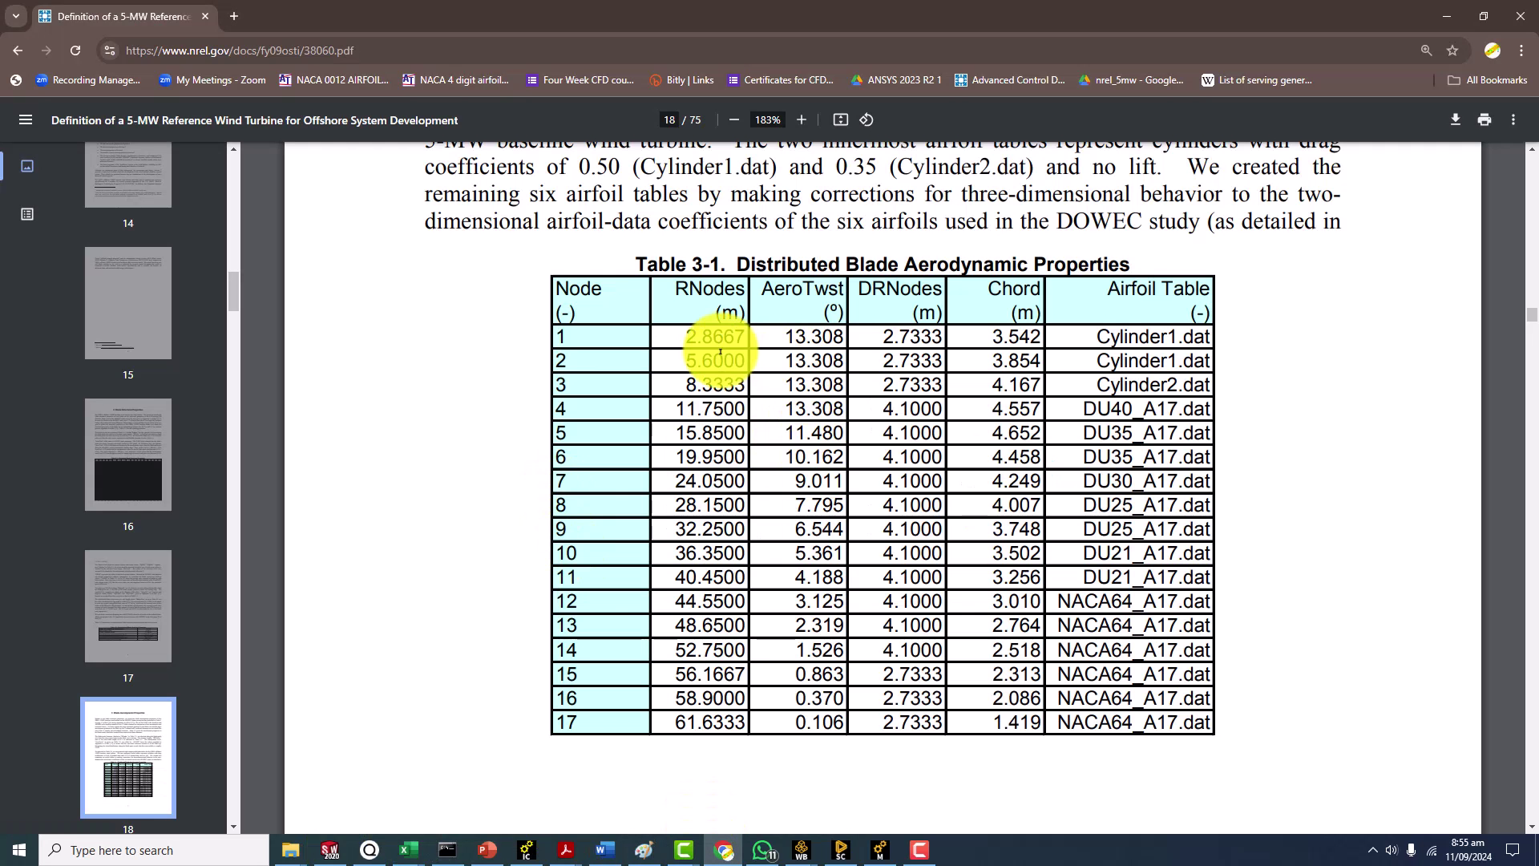
pyautogui.scroll(7, 719, 351)
pyautogui.scroll(-4, 687, 309)
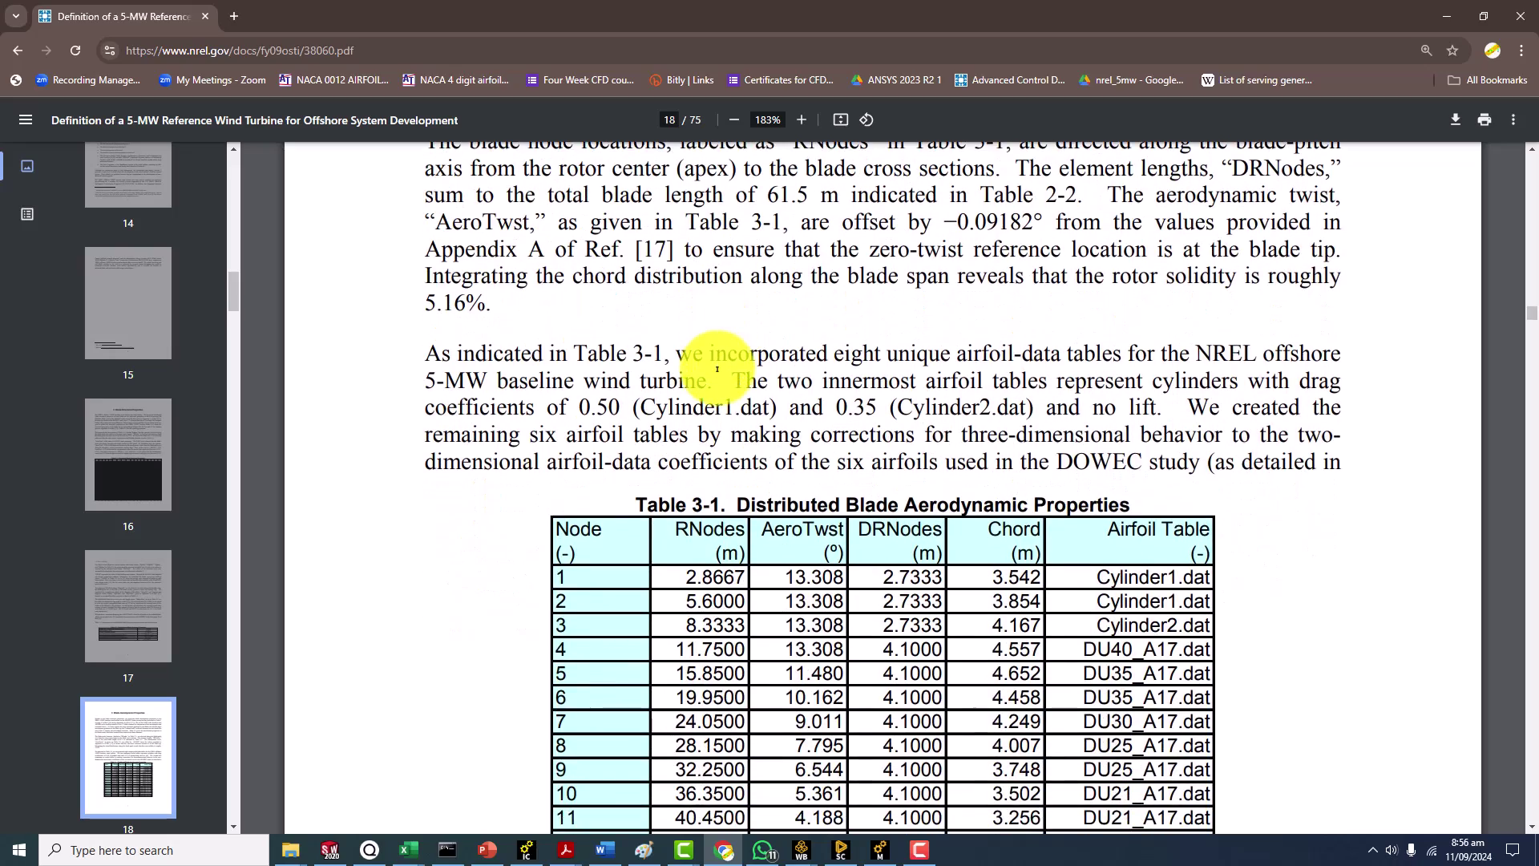
pyautogui.scroll(4, 718, 369)
pyautogui.scroll(-2, 703, 275)
pyautogui.scroll(10, 697, 321)
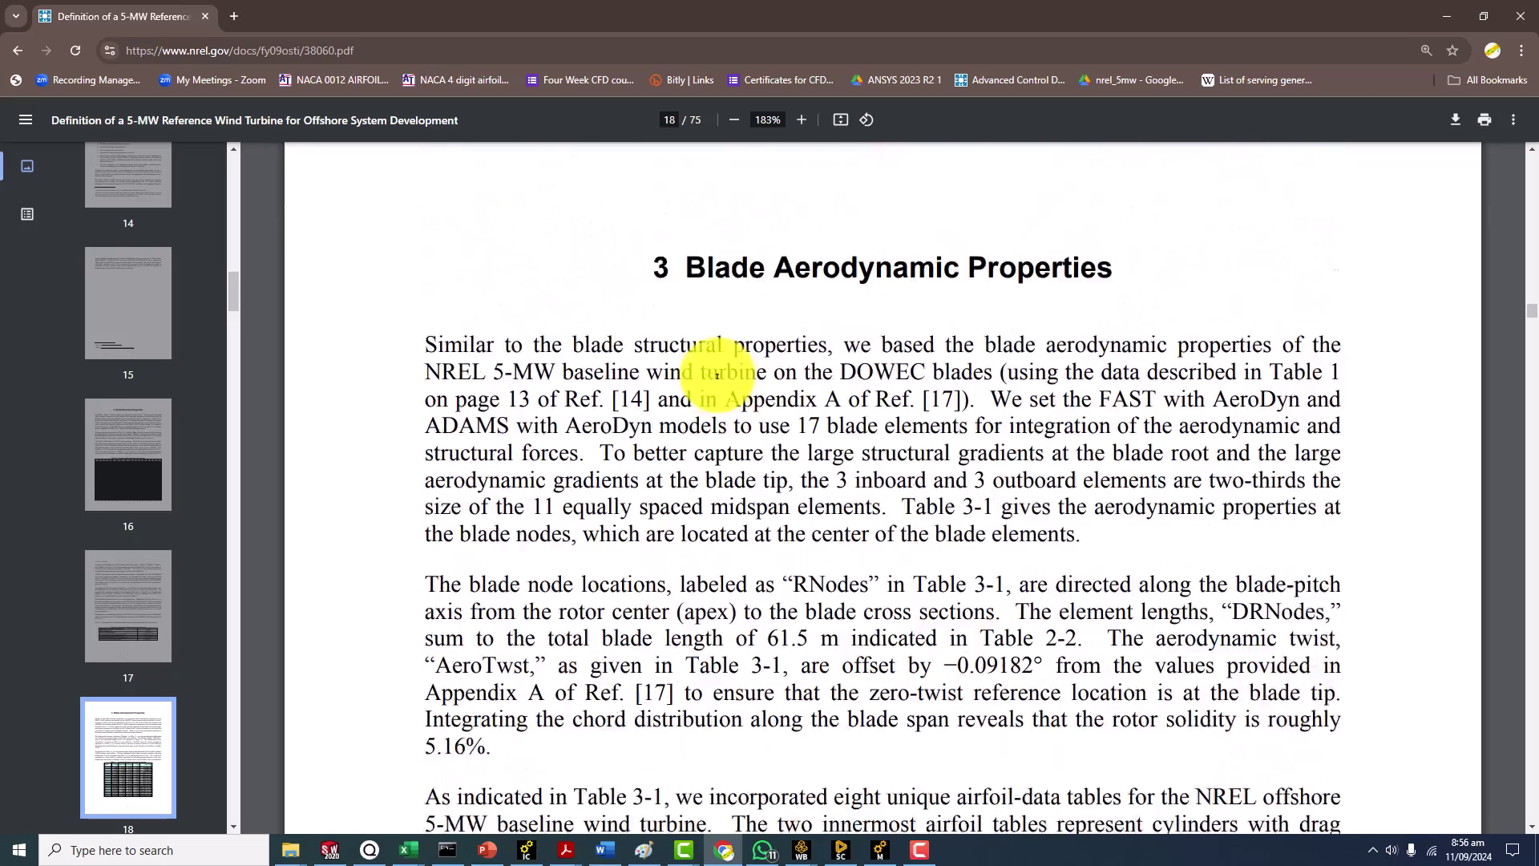
pyautogui.scroll(15, 711, 371)
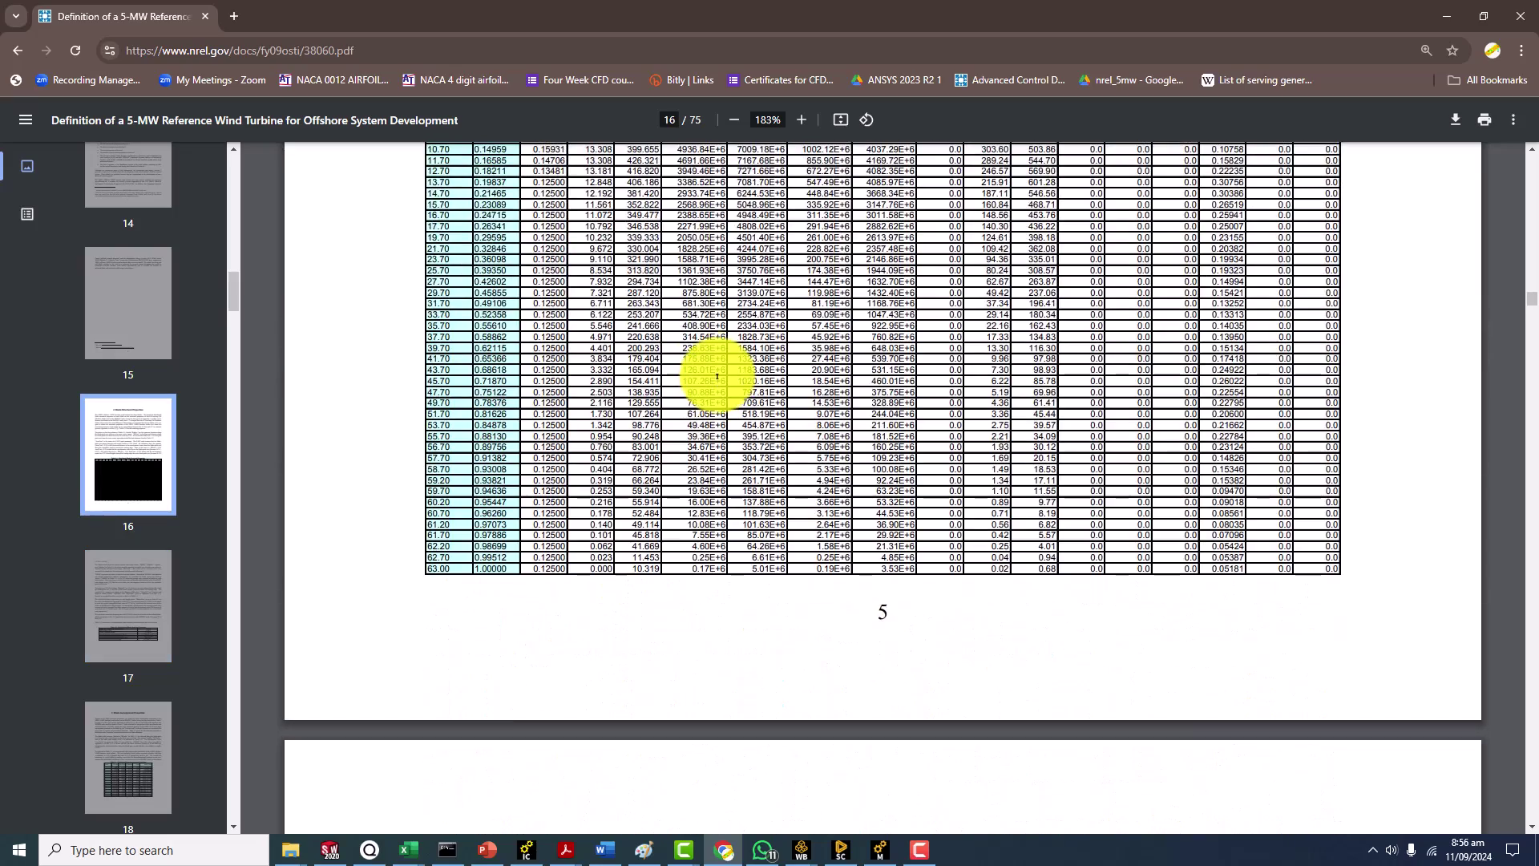
pyautogui.scroll(5, 447, 319)
pyautogui.keyDown('ctrl'); pyautogui.scroll(1, 453, 395); pyautogui.keyUp('ctrl')
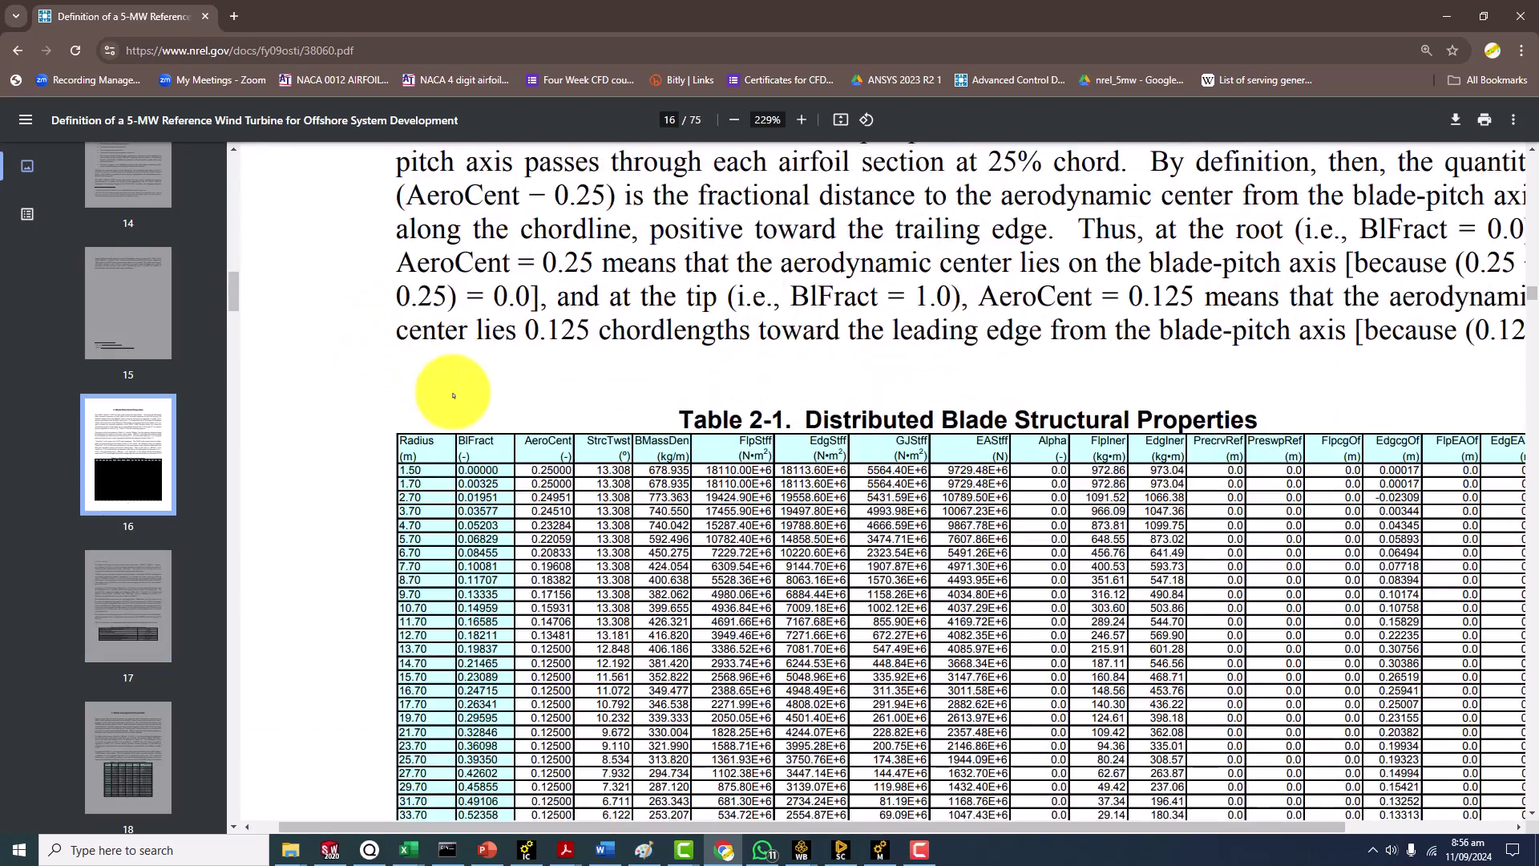
pyautogui.scroll(-1, 513, 369)
pyautogui.keyDown('ctrl'); pyautogui.scroll(1, 570, 432); pyautogui.keyUp('ctrl')
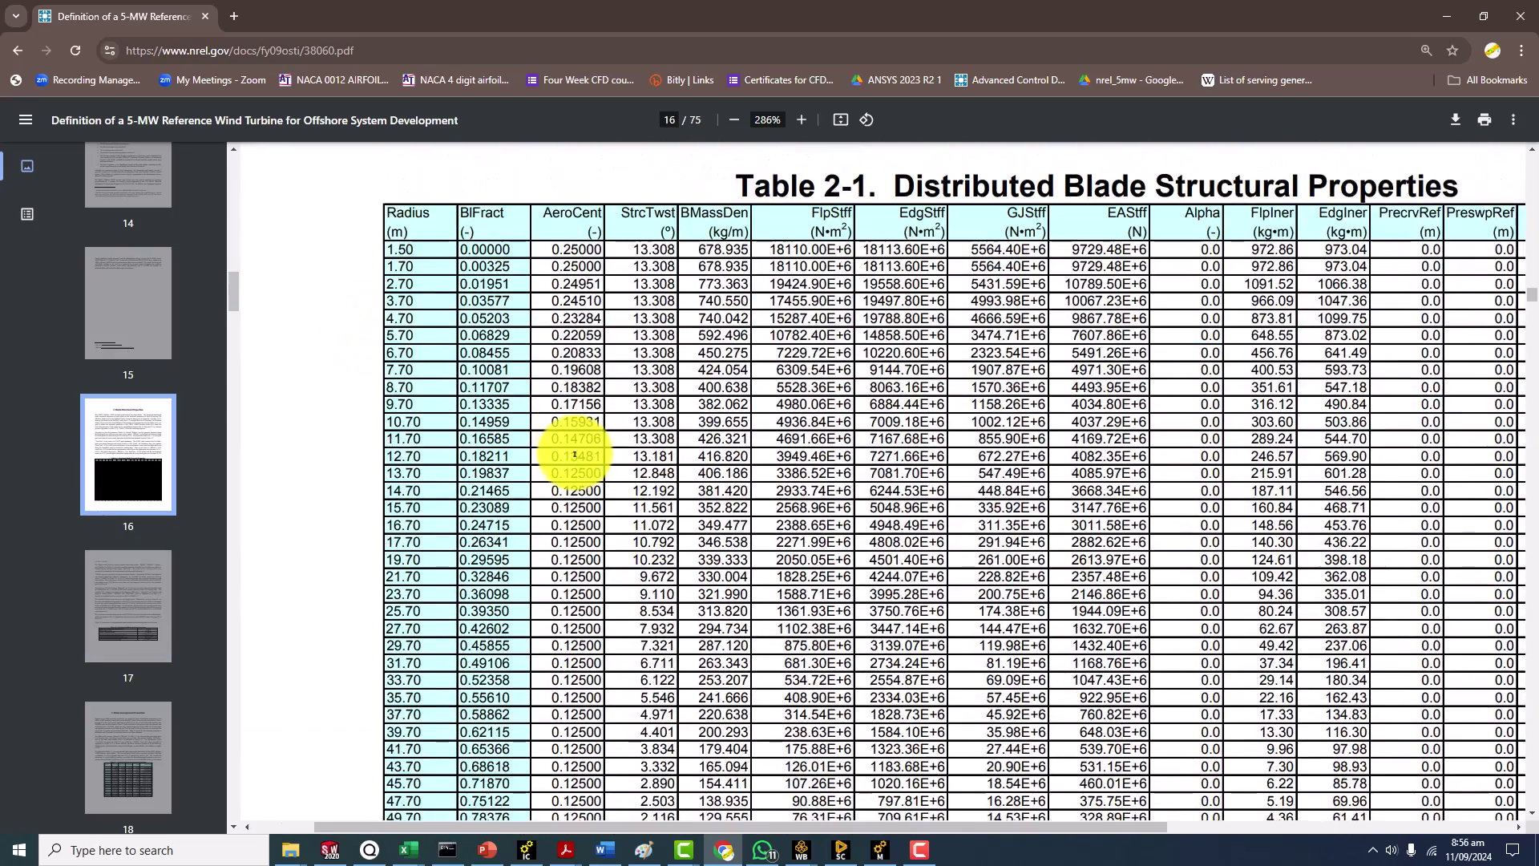
pyautogui.scroll(-3, 566, 445)
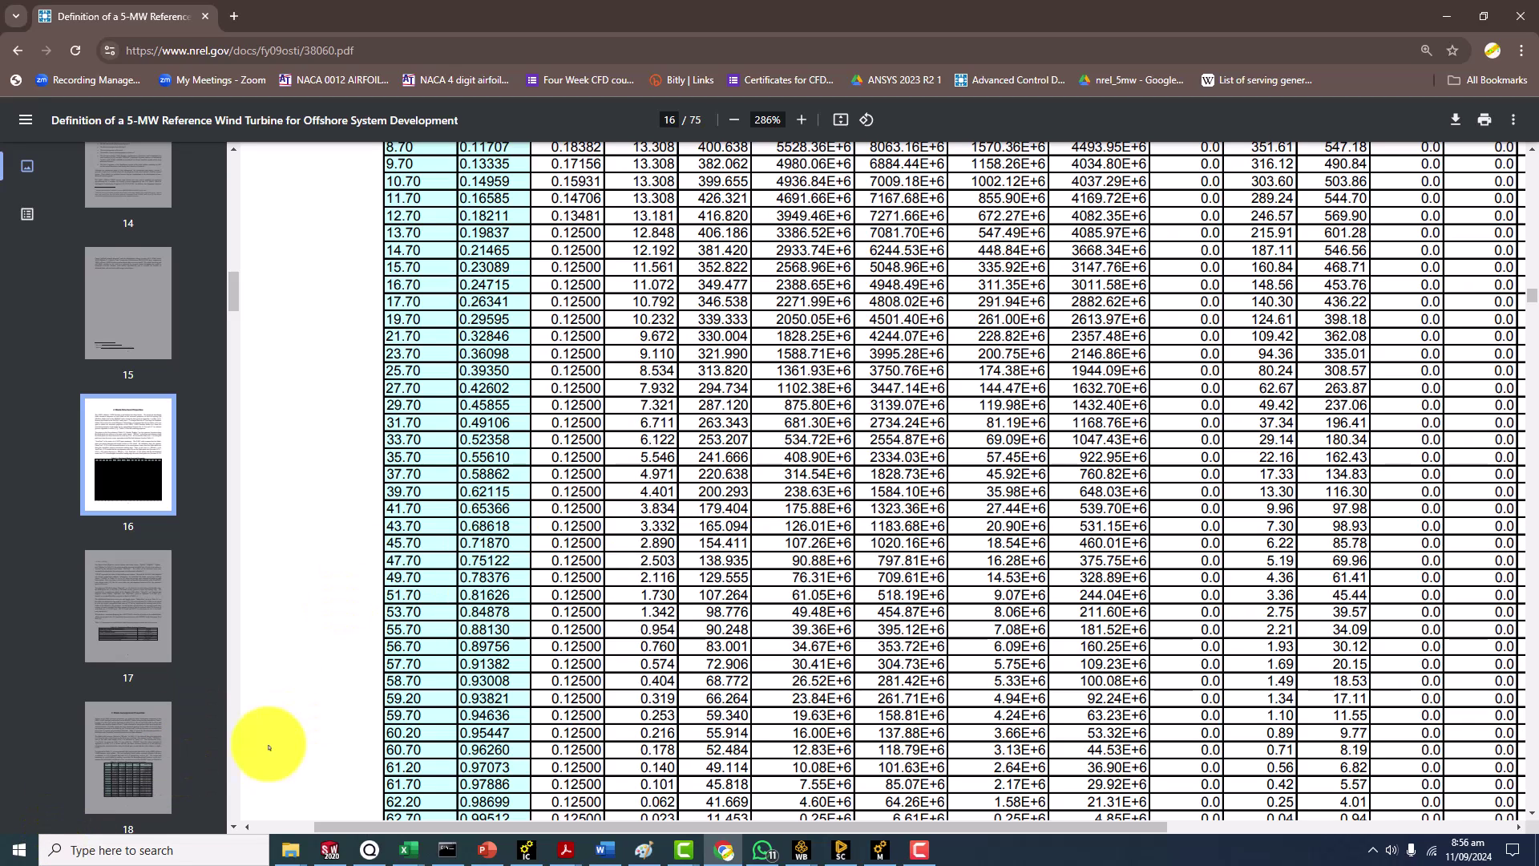
# Open Calculator via a 'ca' search, compute 0.25 + 0.125 = 0.375, and close it
pyautogui.click(213, 843)
pyautogui.write('ca')
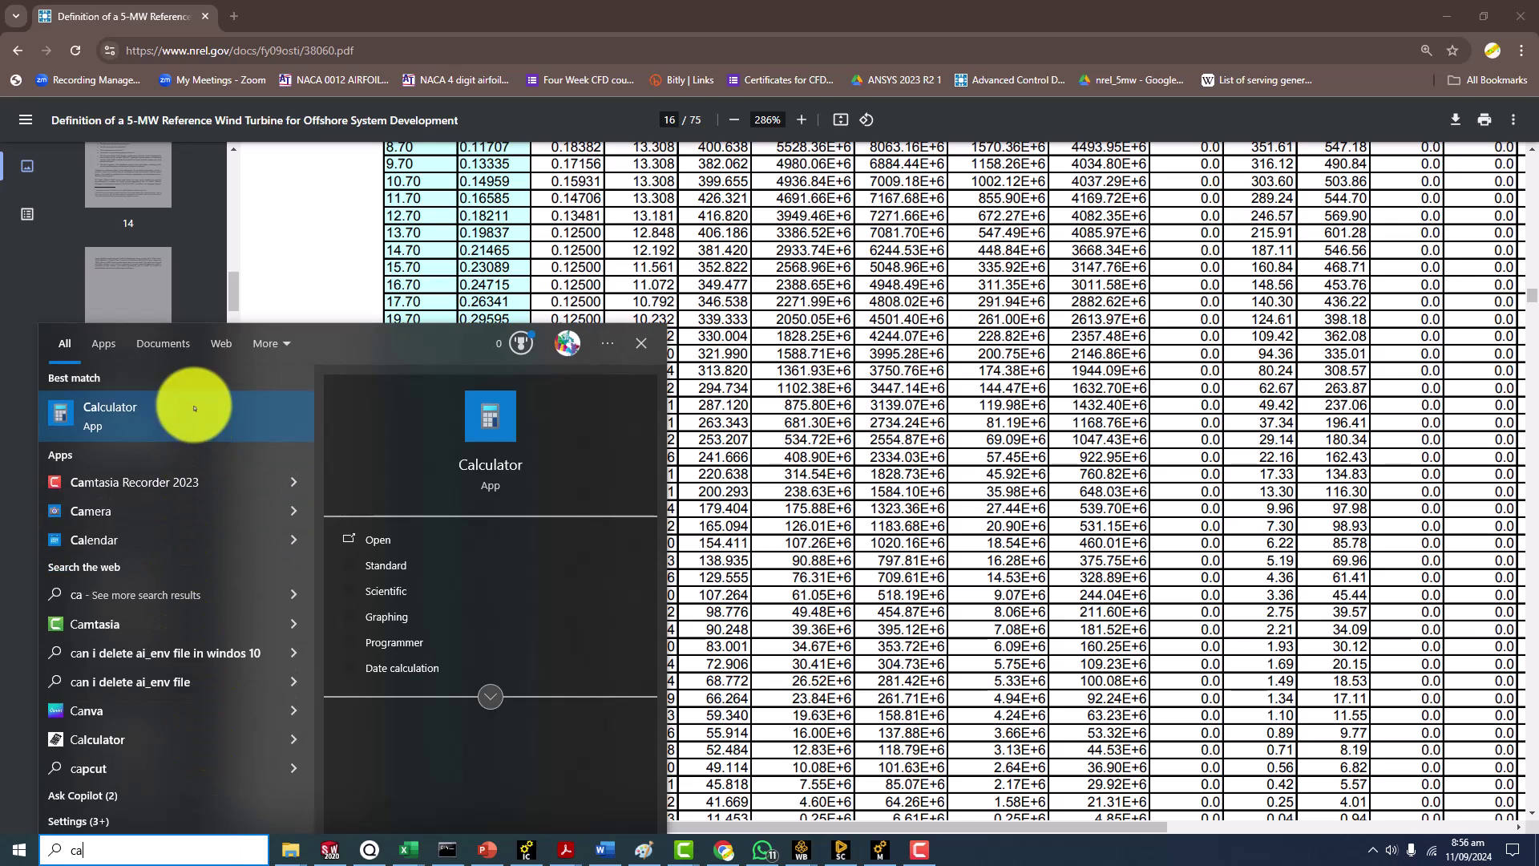
pyautogui.click(194, 408)
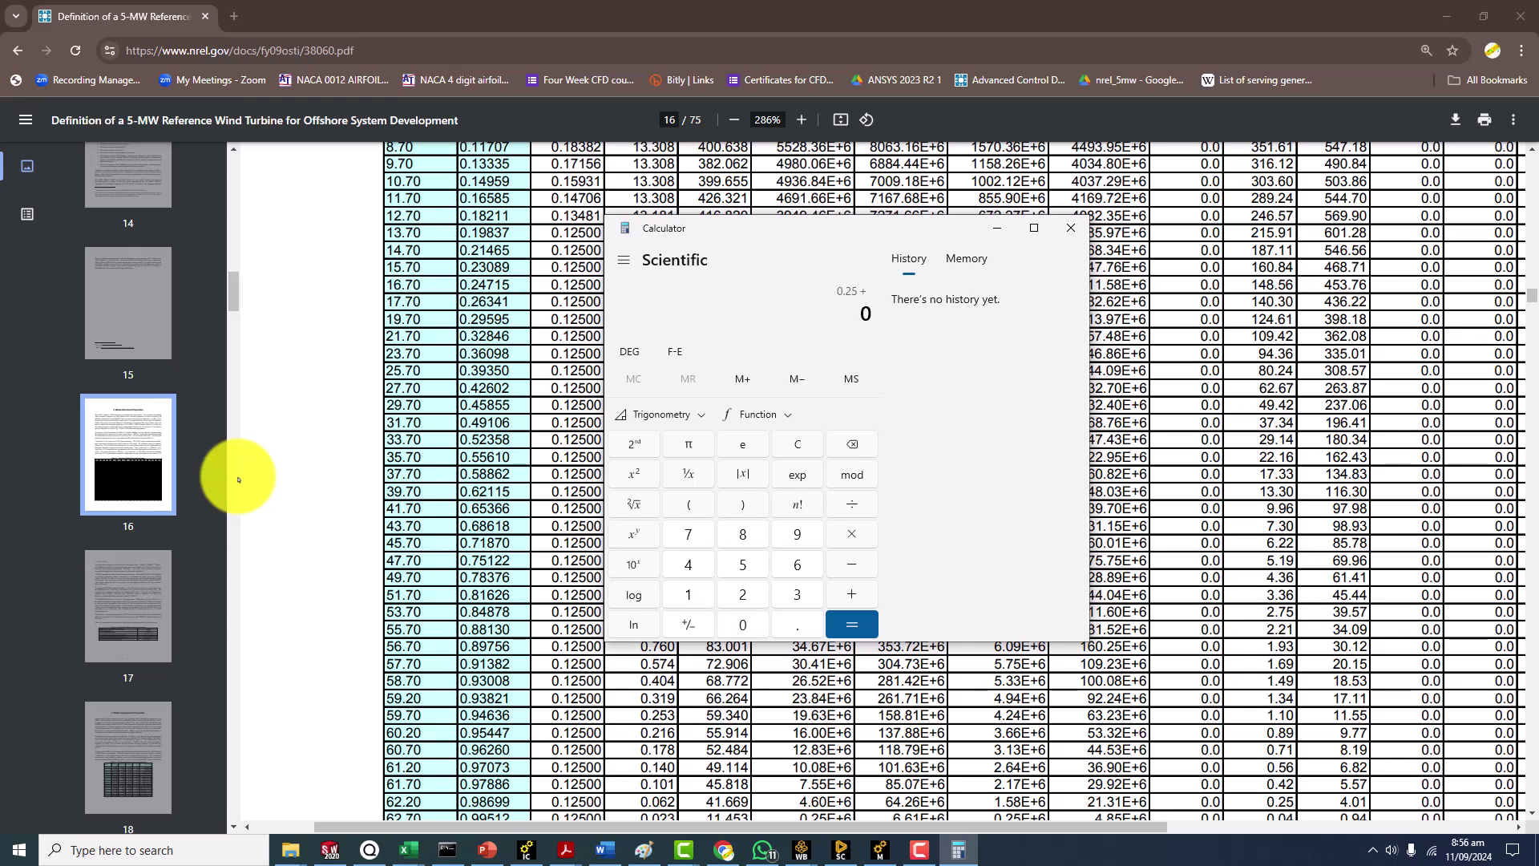
pyautogui.write('5')
pyautogui.press('Return')
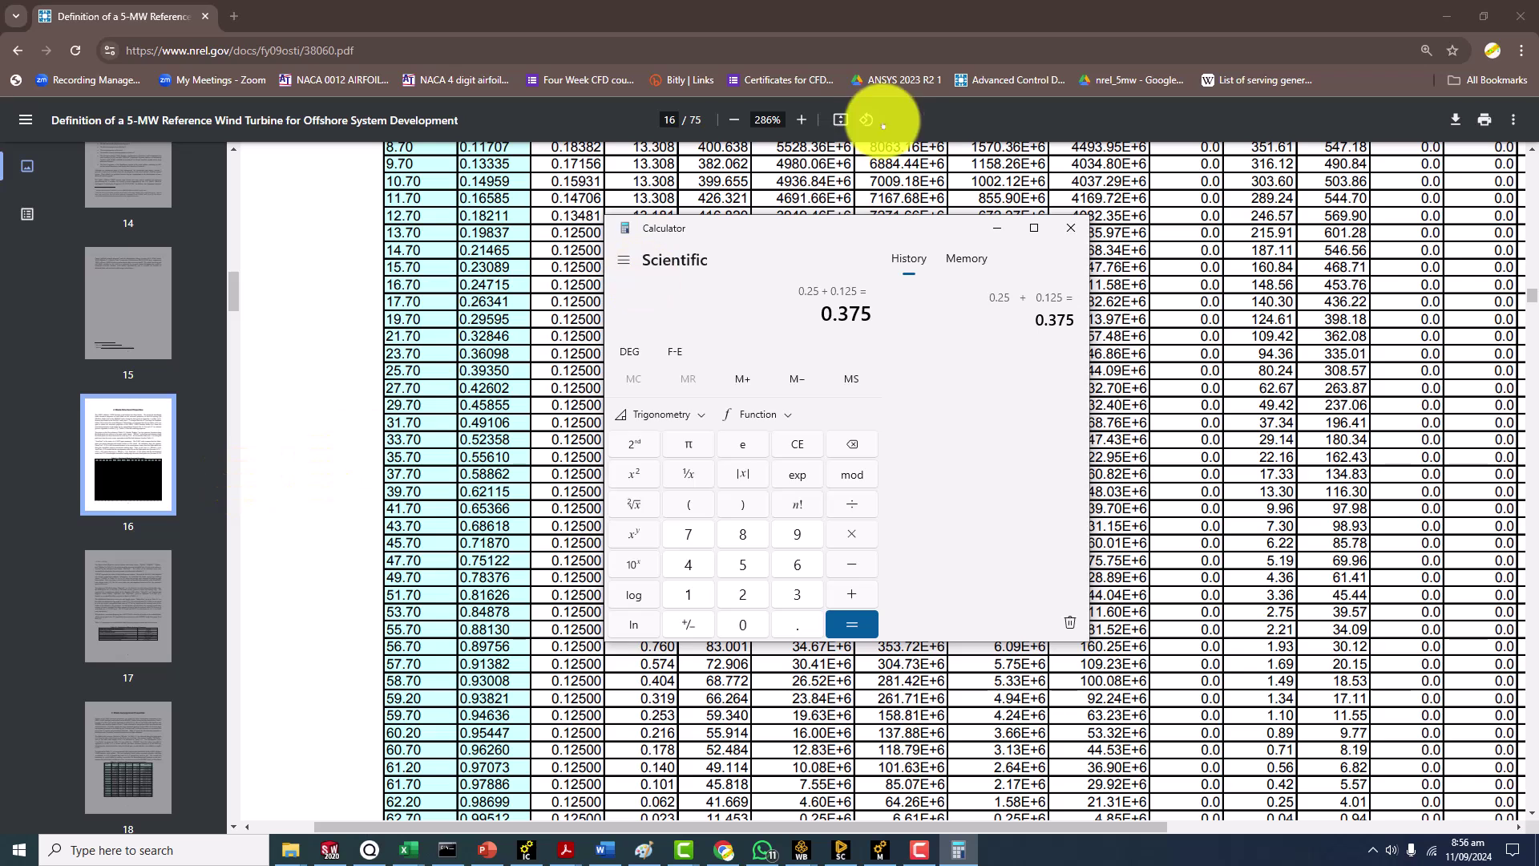
pyautogui.click(1070, 228)
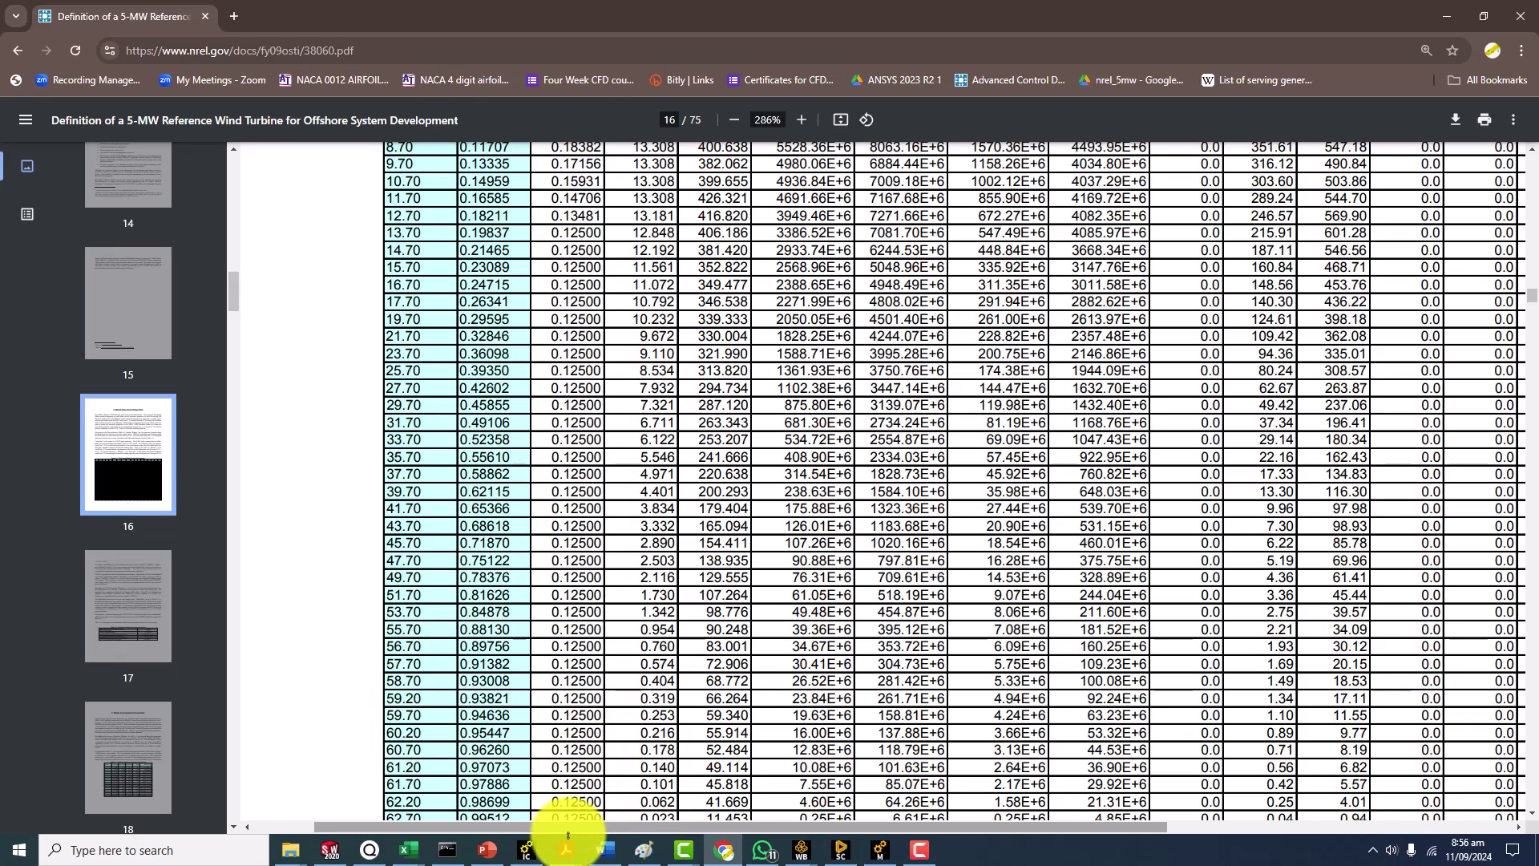
# Bring Acrobat forward and scroll the 5-MW report to Table 2-1 on page 16
pyautogui.moveTo(567, 838)
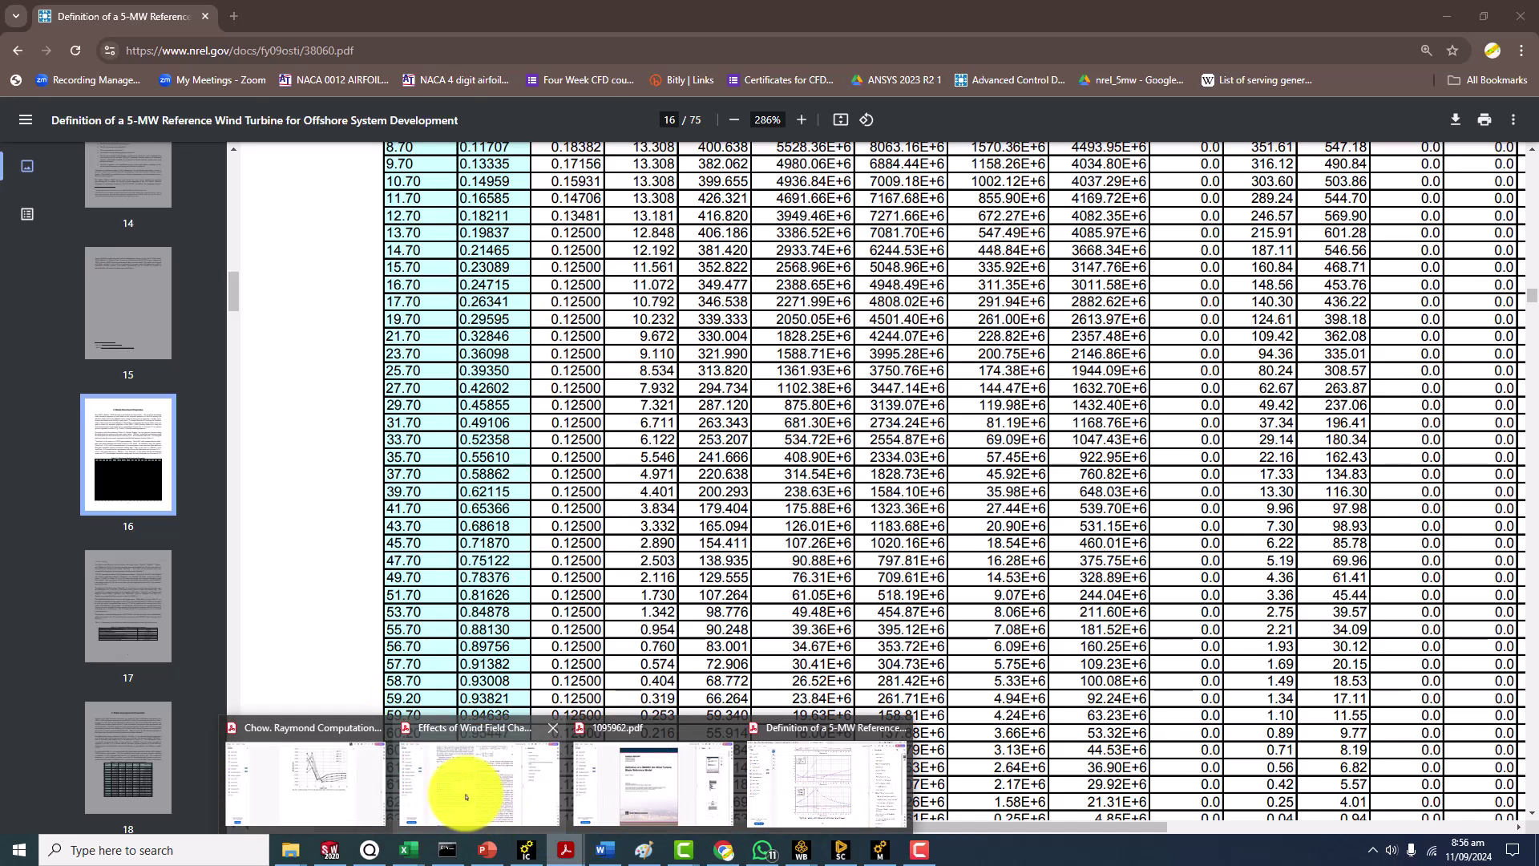
pyautogui.click(826, 781)
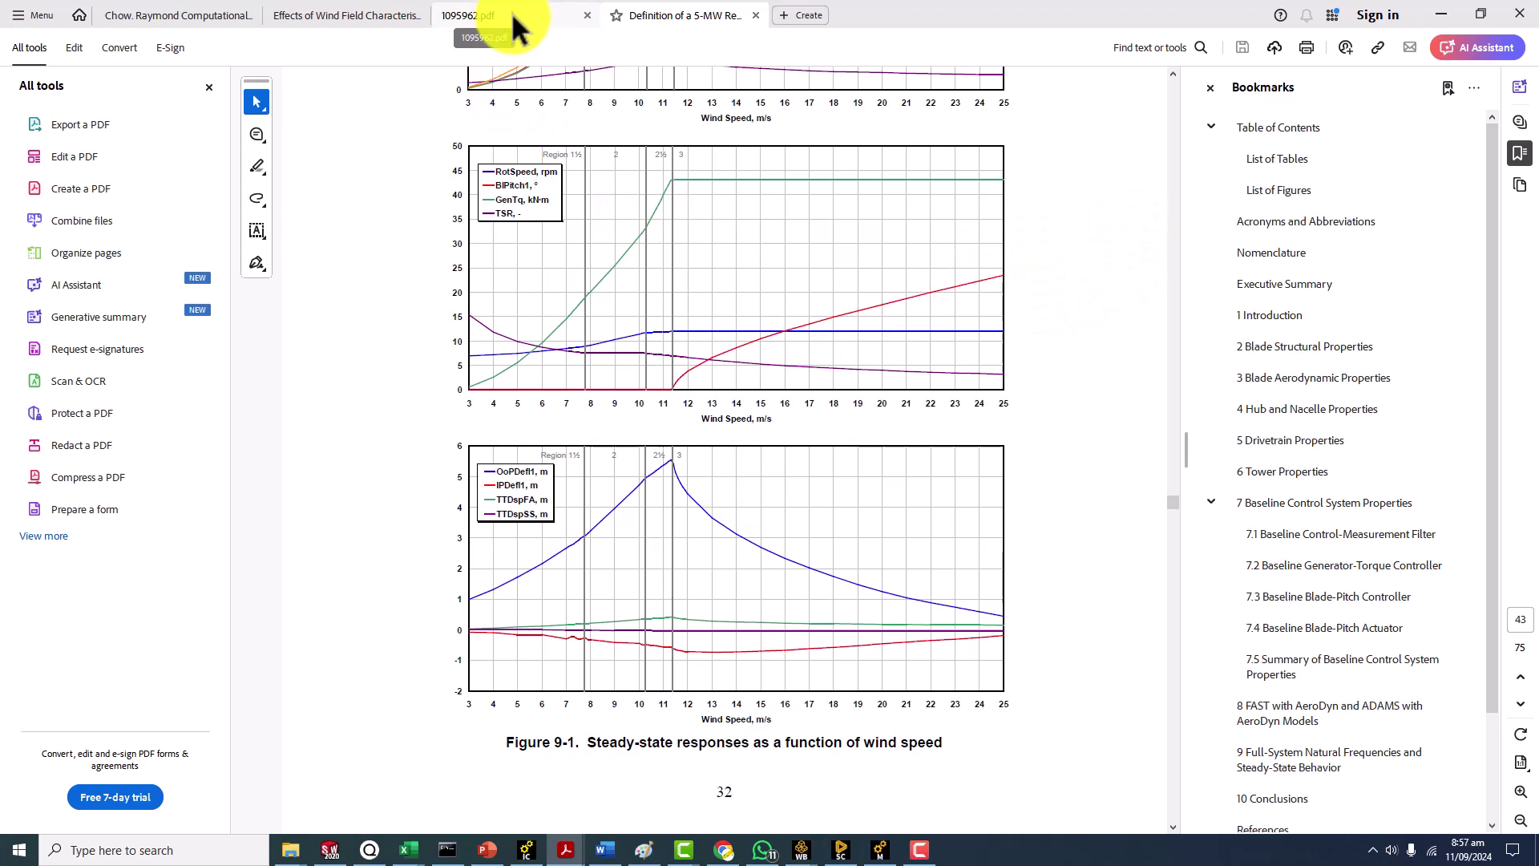
pyautogui.scroll(1, 1162, 429)
pyautogui.moveTo(1171, 500); pyautogui.dragTo(1186, 130)
pyautogui.scroll(-10, 1169, 254)
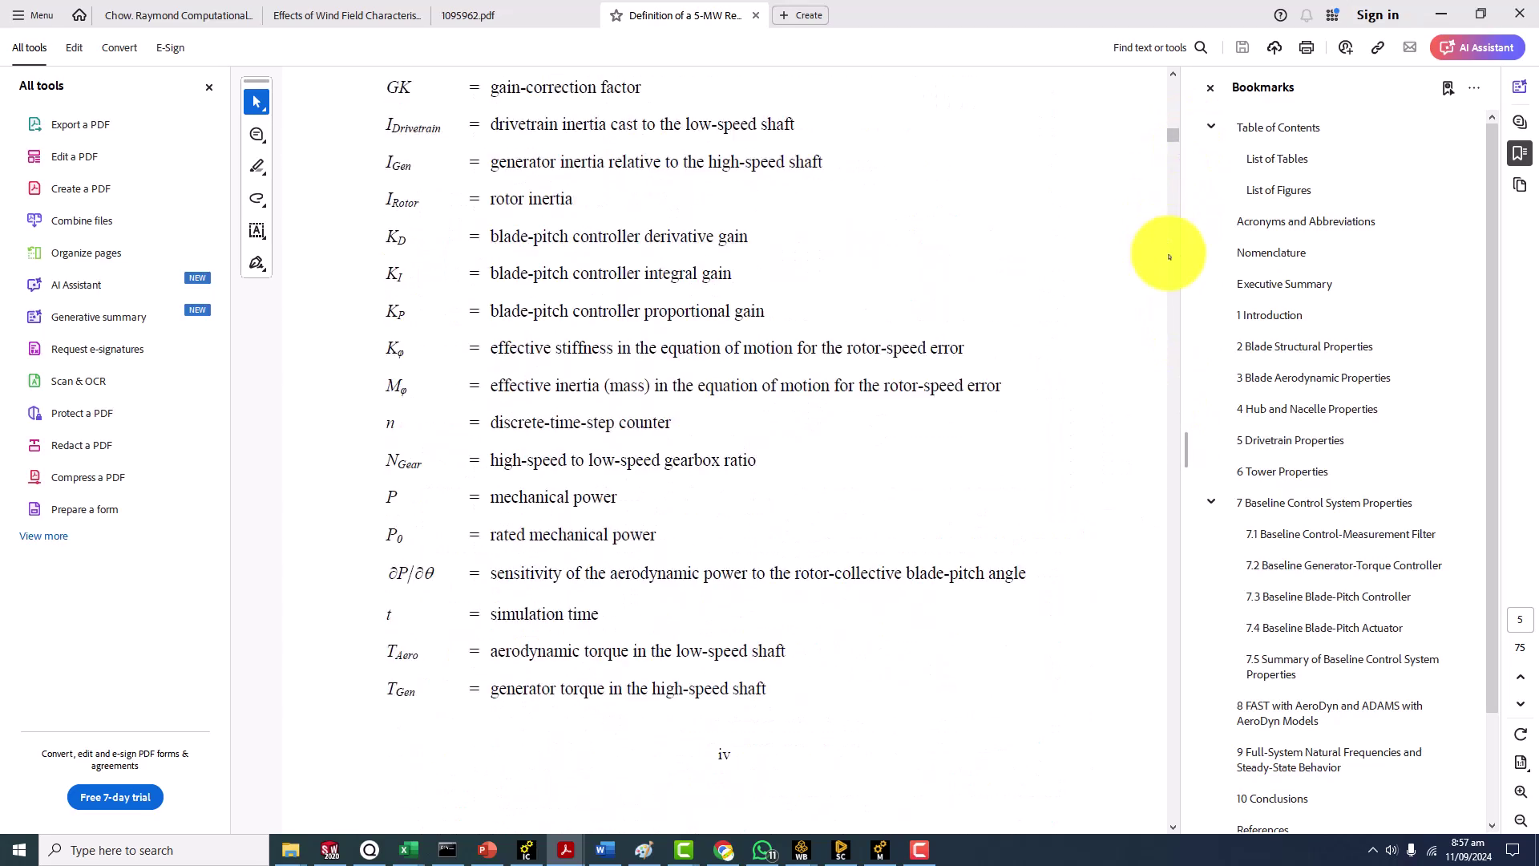
pyautogui.scroll(-5, 1168, 256)
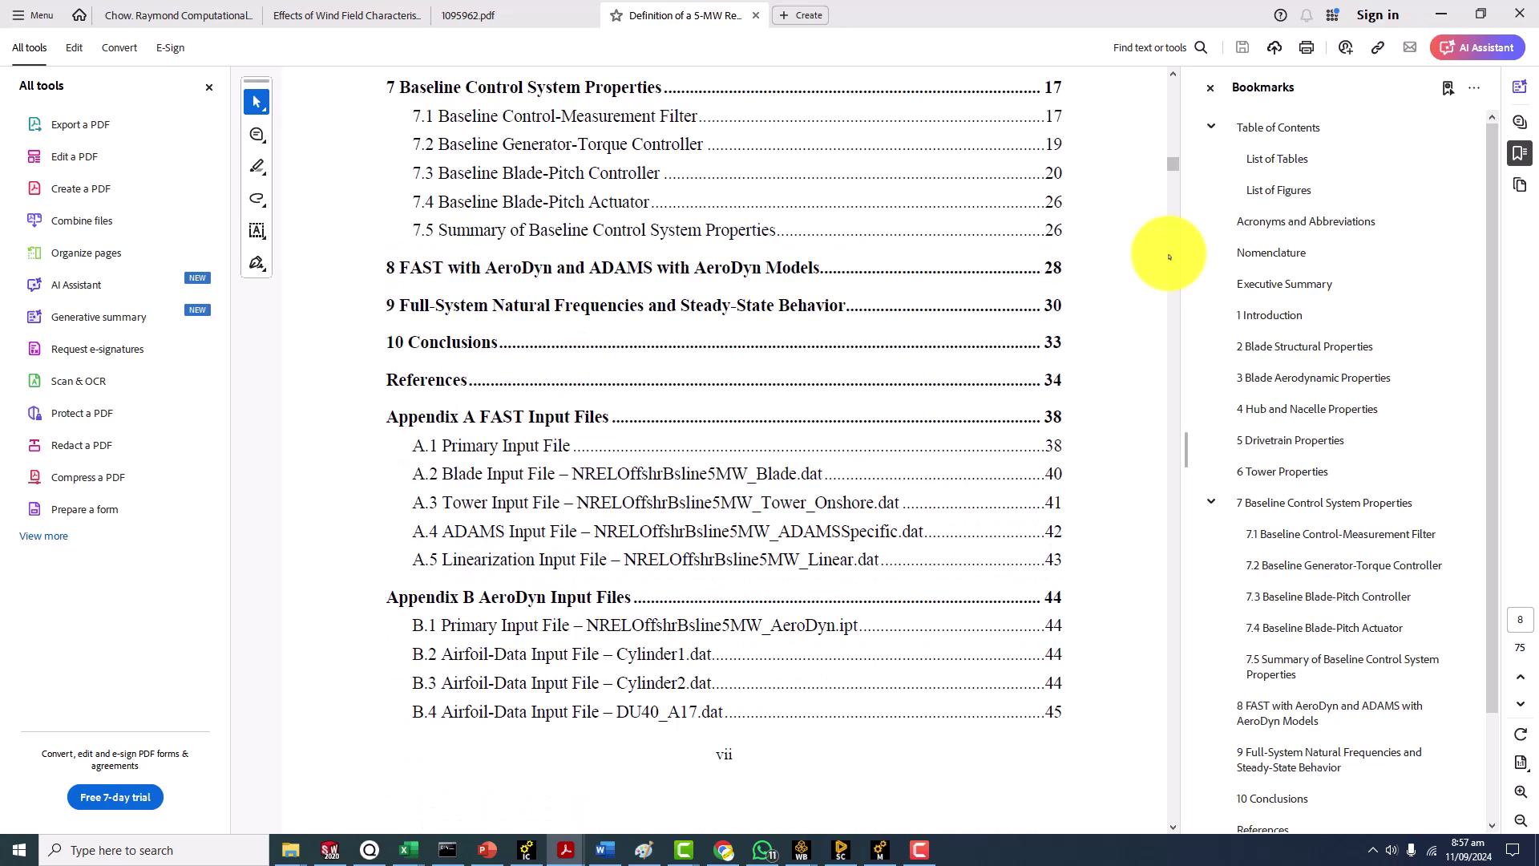
pyautogui.scroll(-20, 1169, 256)
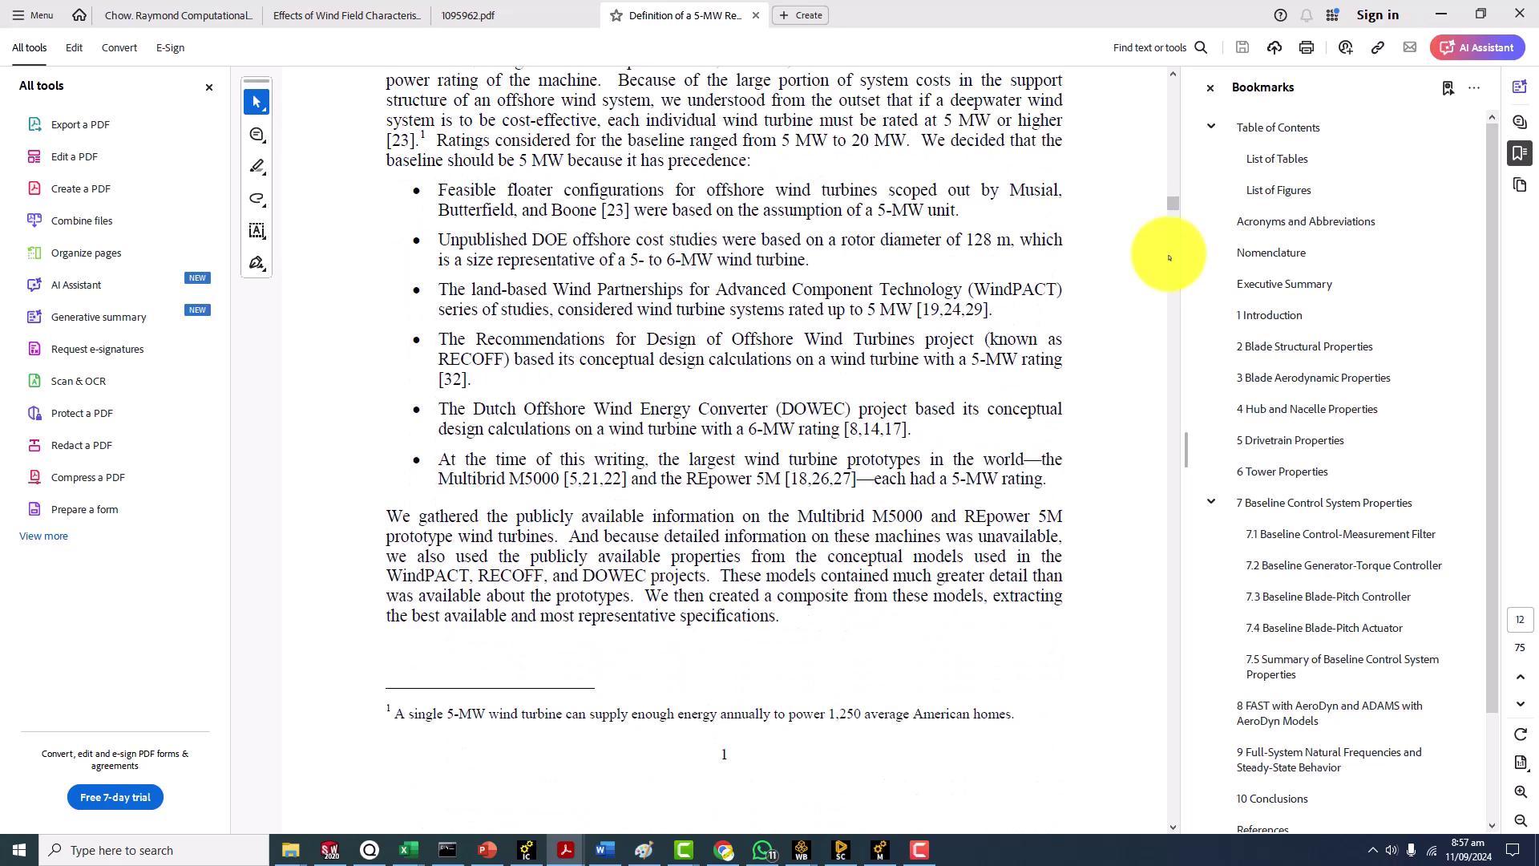
pyautogui.scroll(-20, 1169, 289)
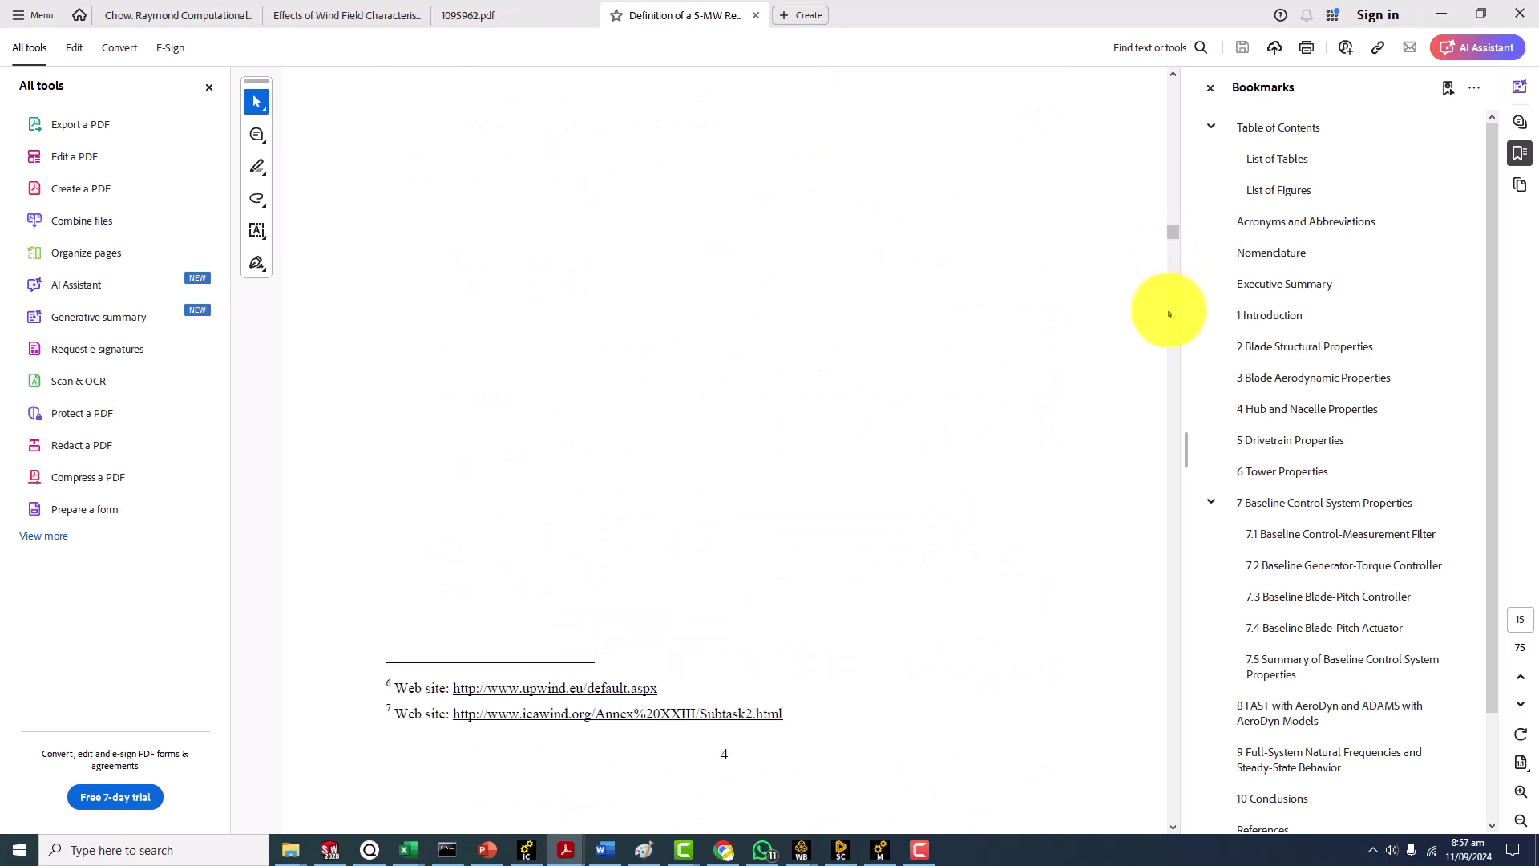
pyautogui.scroll(-4, 911, 424)
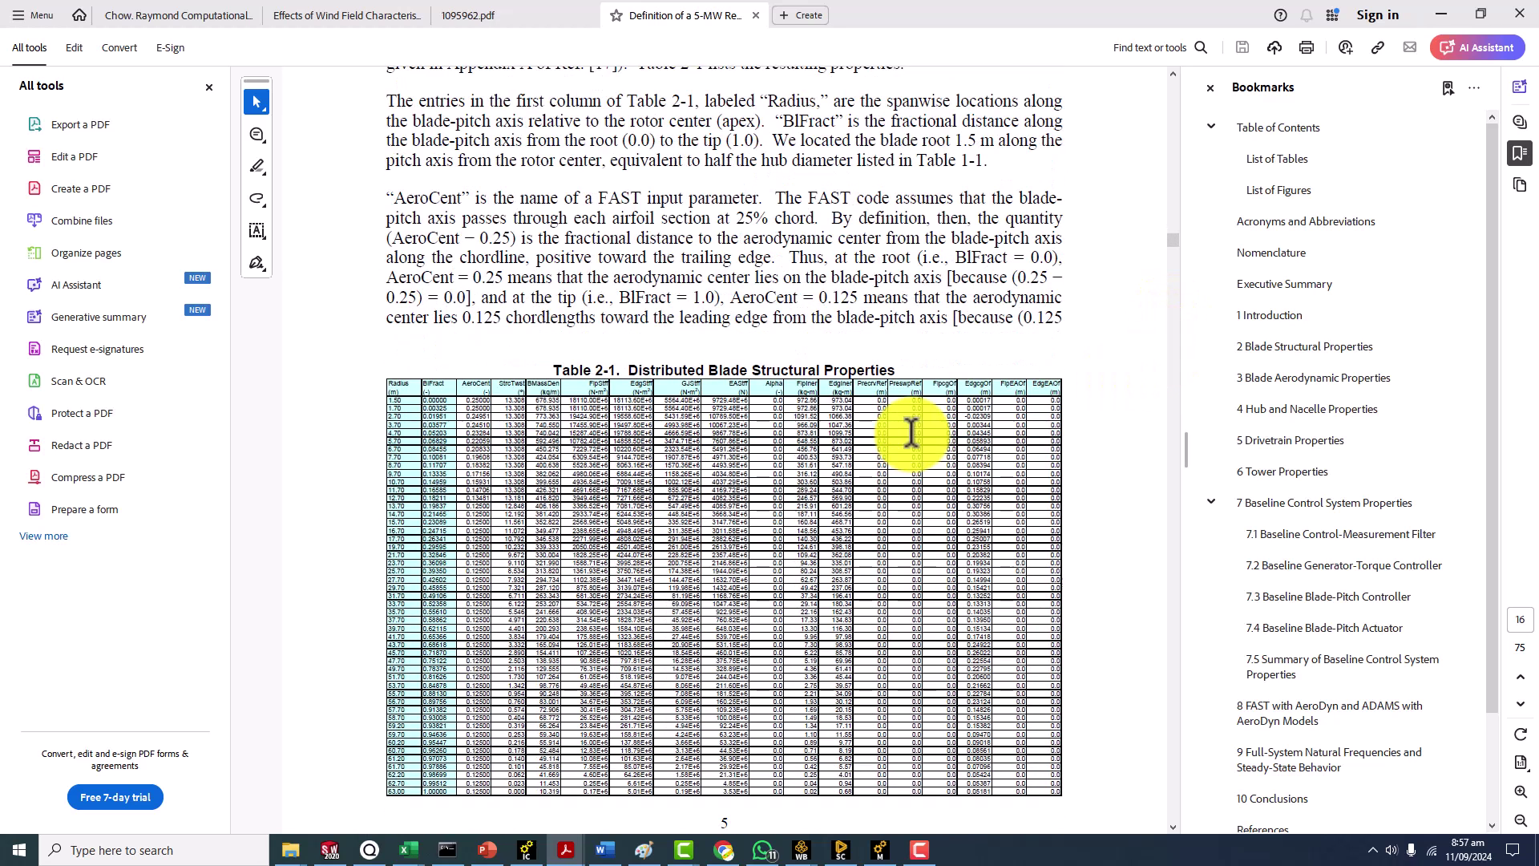
# Switch to 1095962.pdf and scroll past Tables 1–2 on page 12 to Table 4 on page 15
pyautogui.click(481, 17)
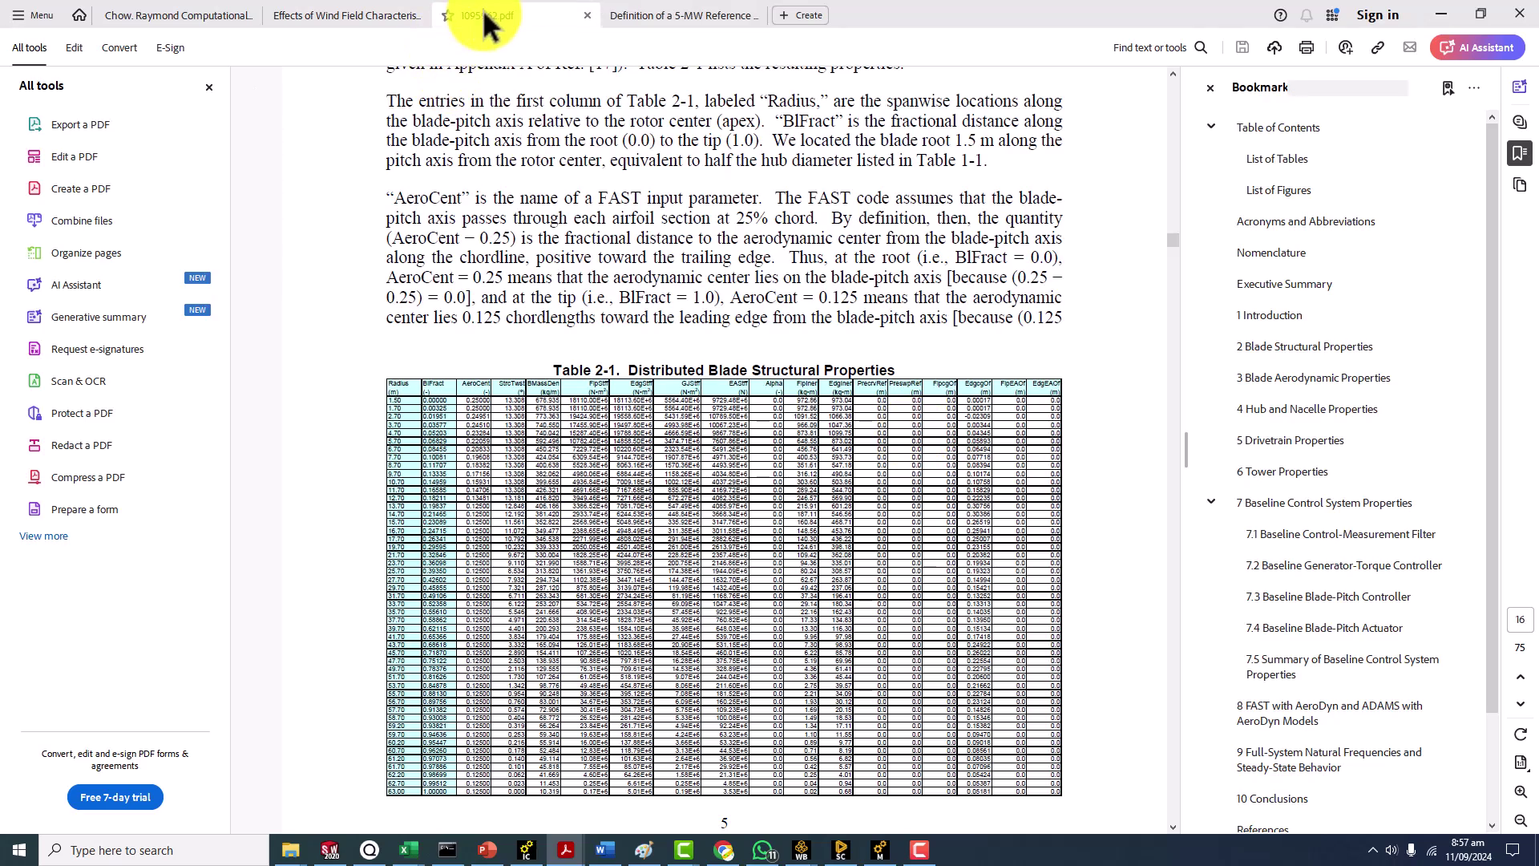
pyautogui.scroll(-10, 636, 525)
pyautogui.scroll(-20, 637, 525)
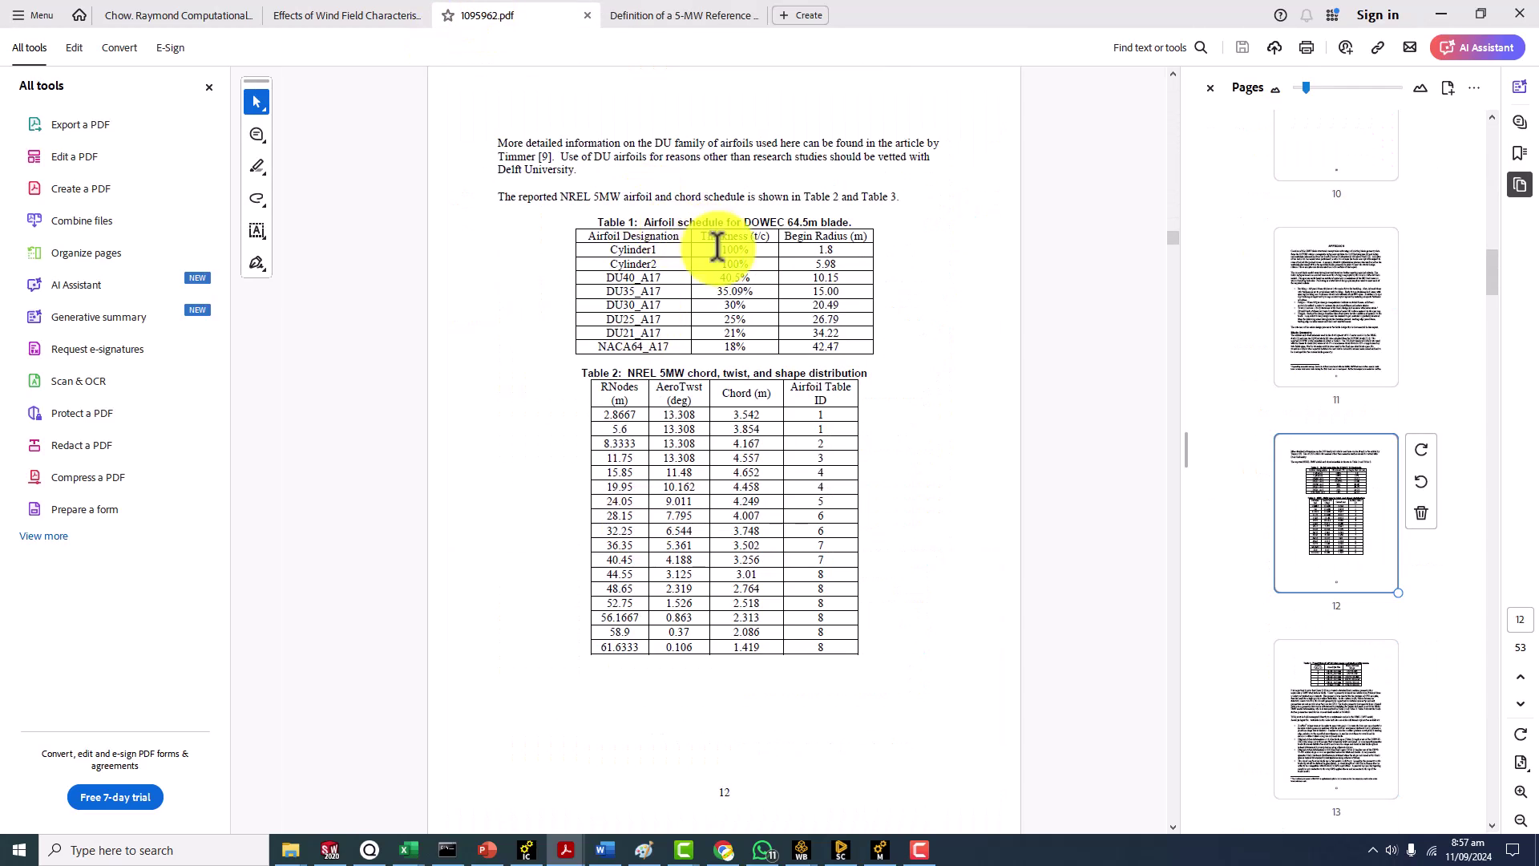
pyautogui.keyDown('ctrl'); pyautogui.scroll(3, 722, 249); pyautogui.keyUp('ctrl')
pyautogui.keyDown('ctrl'); pyautogui.scroll(1, 677, 334); pyautogui.keyUp('ctrl')
pyautogui.scroll(-5, 677, 320)
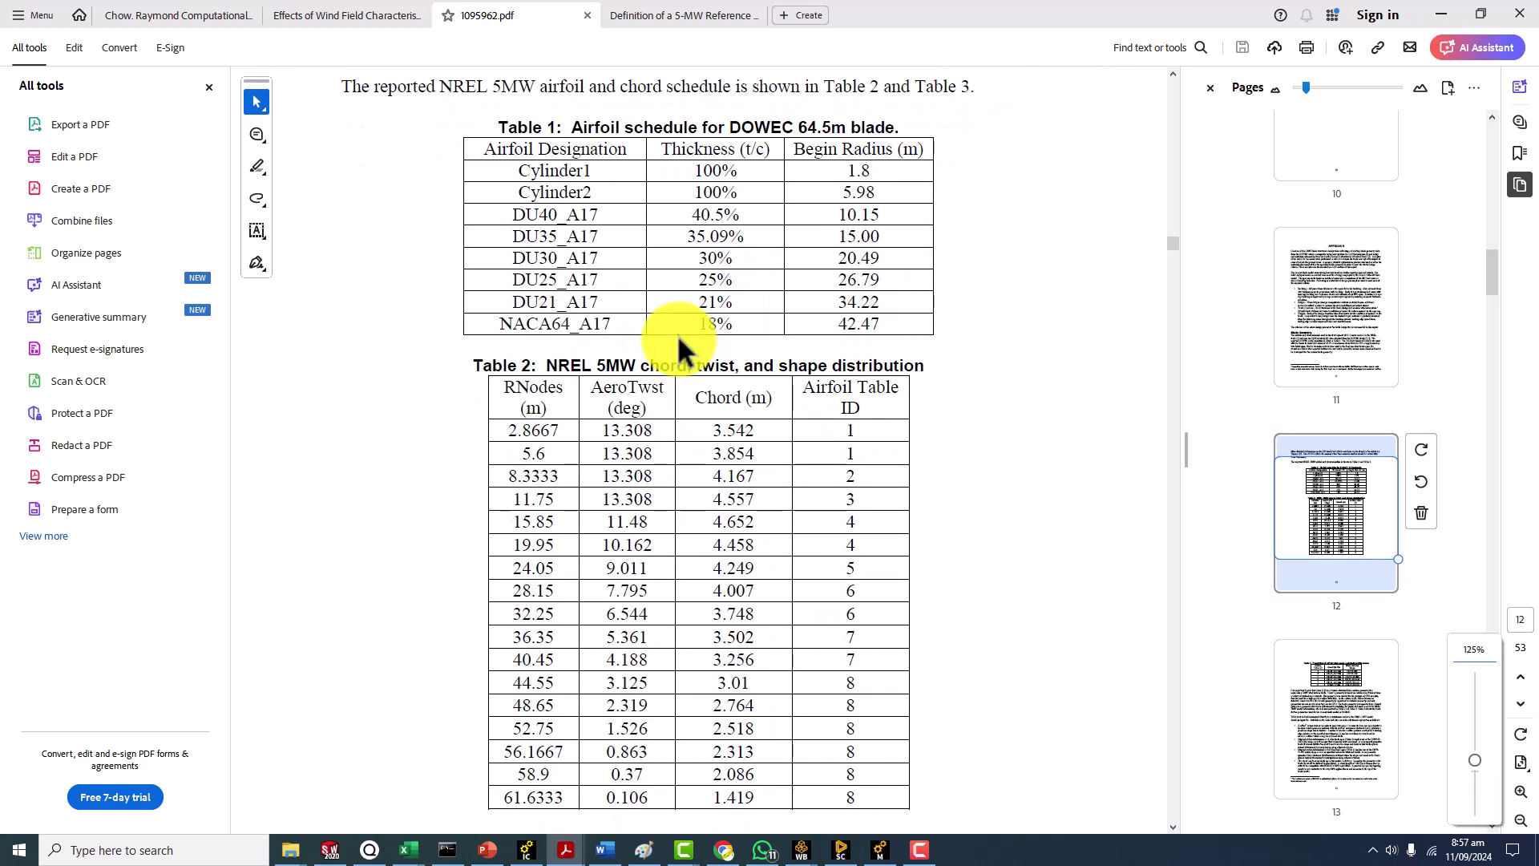
pyautogui.scroll(1, 687, 344)
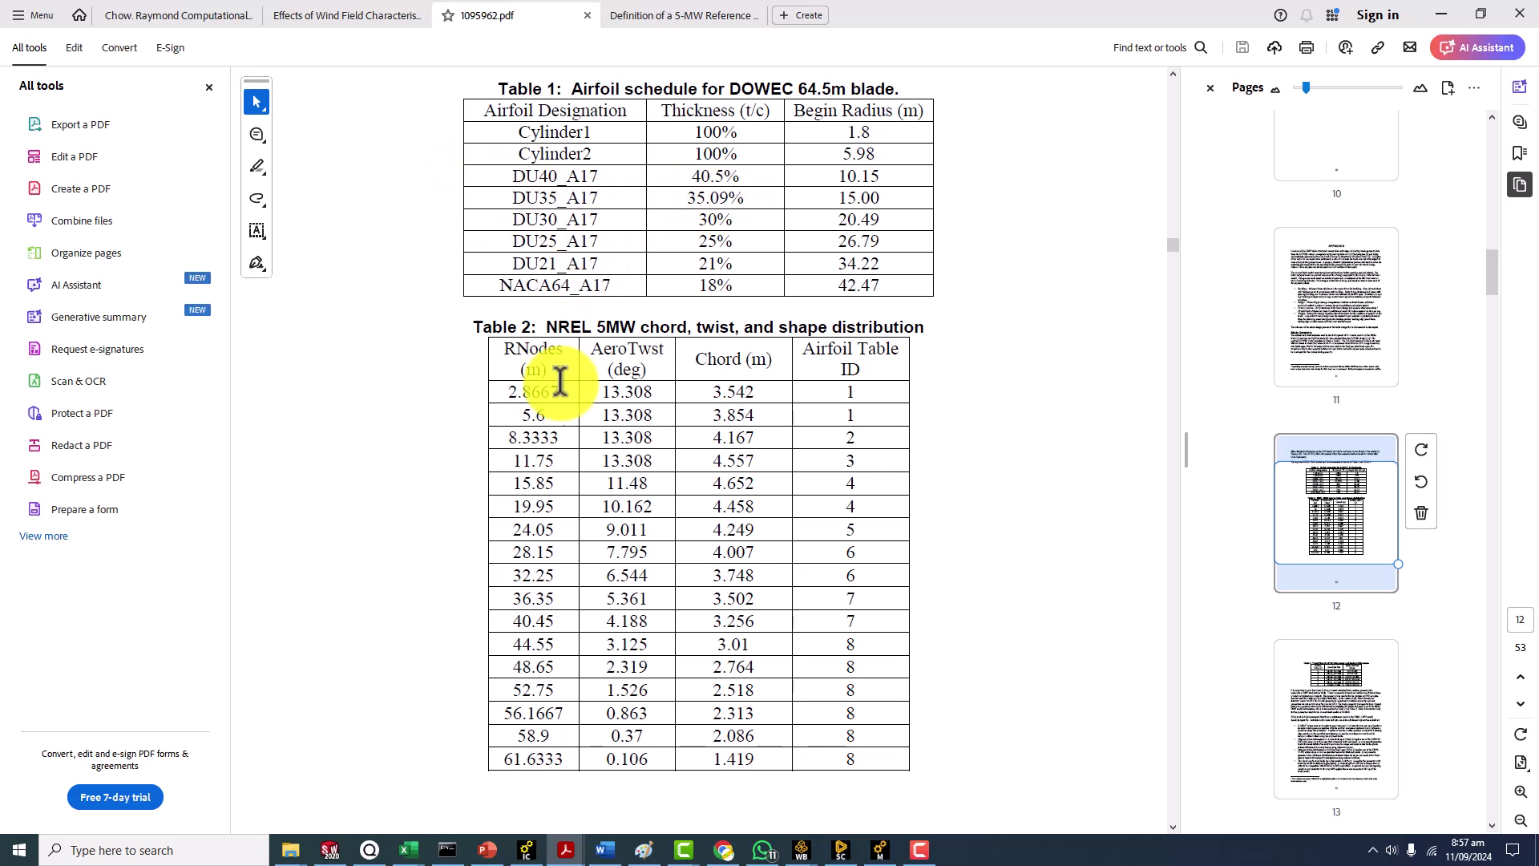
pyautogui.scroll(-10, 553, 376)
pyautogui.scroll(-20, 559, 383)
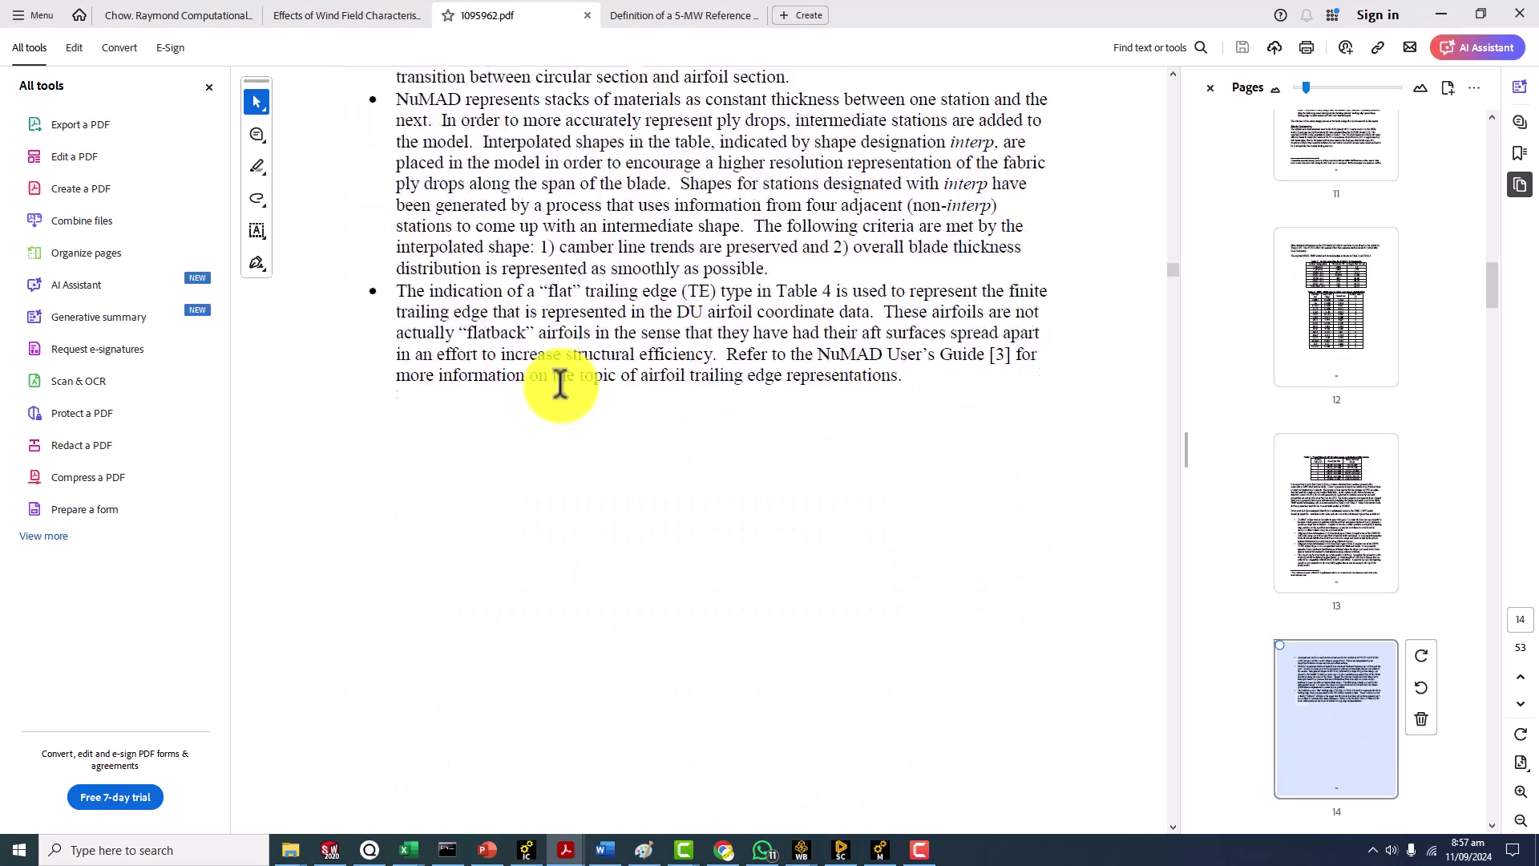
pyautogui.scroll(4, 560, 383)
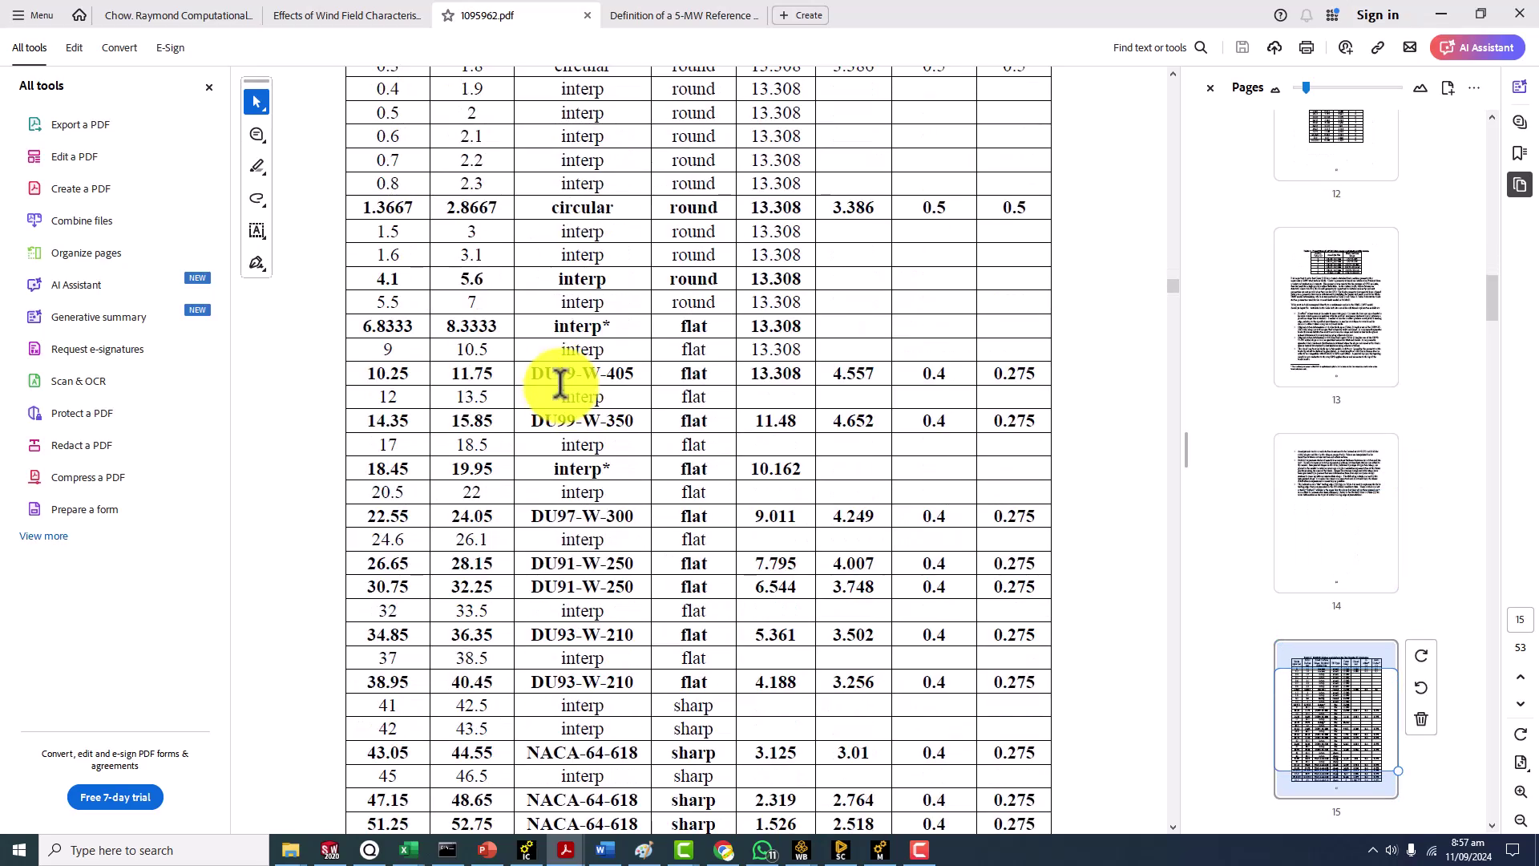
pyautogui.scroll(3, 553, 371)
pyautogui.scroll(2, 553, 371)
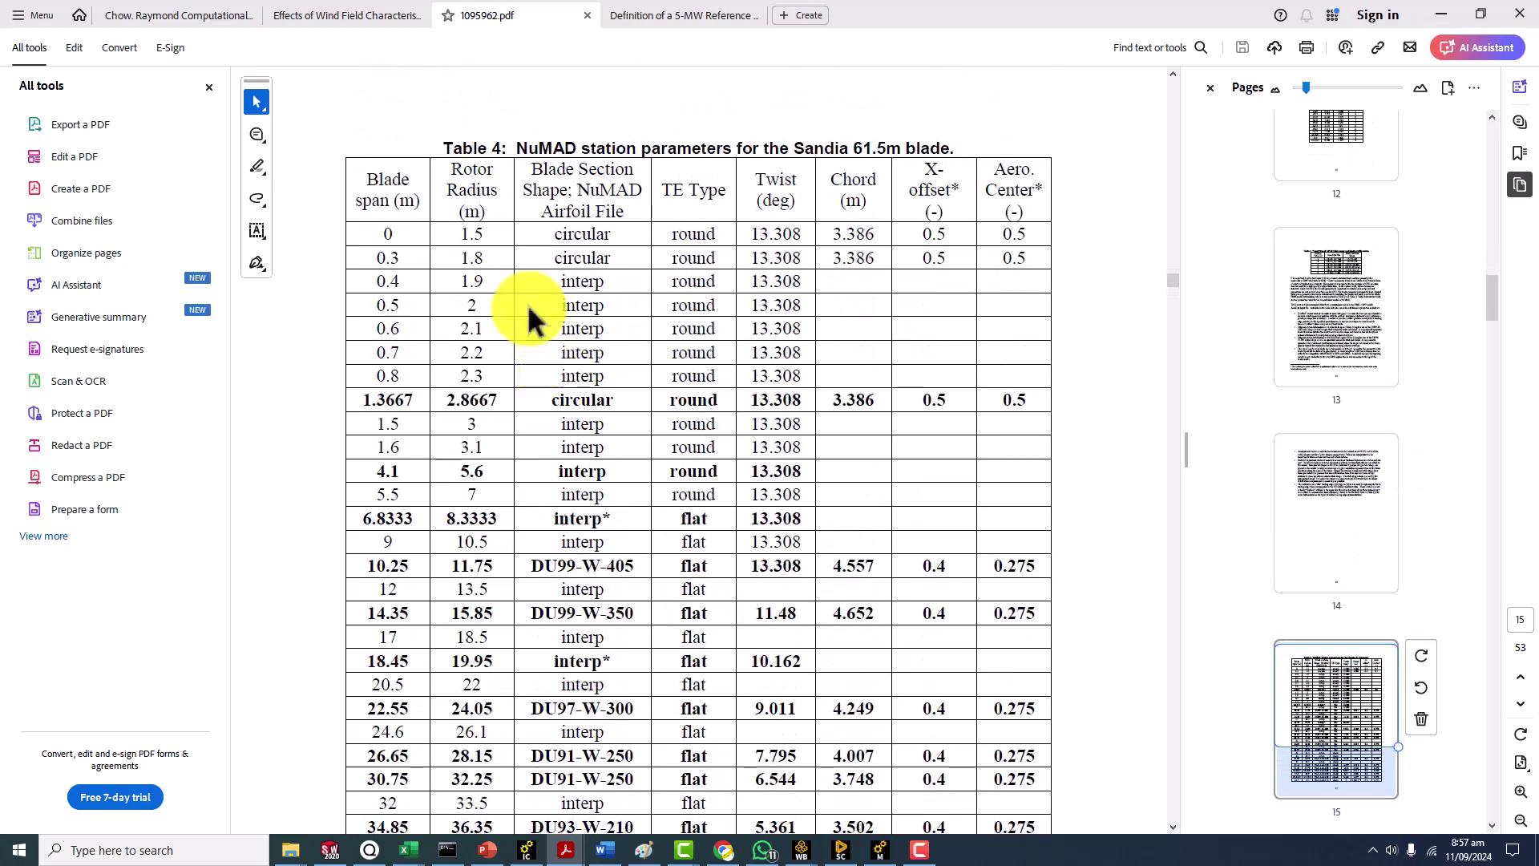
pyautogui.scroll(10, 570, 319)
pyautogui.scroll(-13, 570, 320)
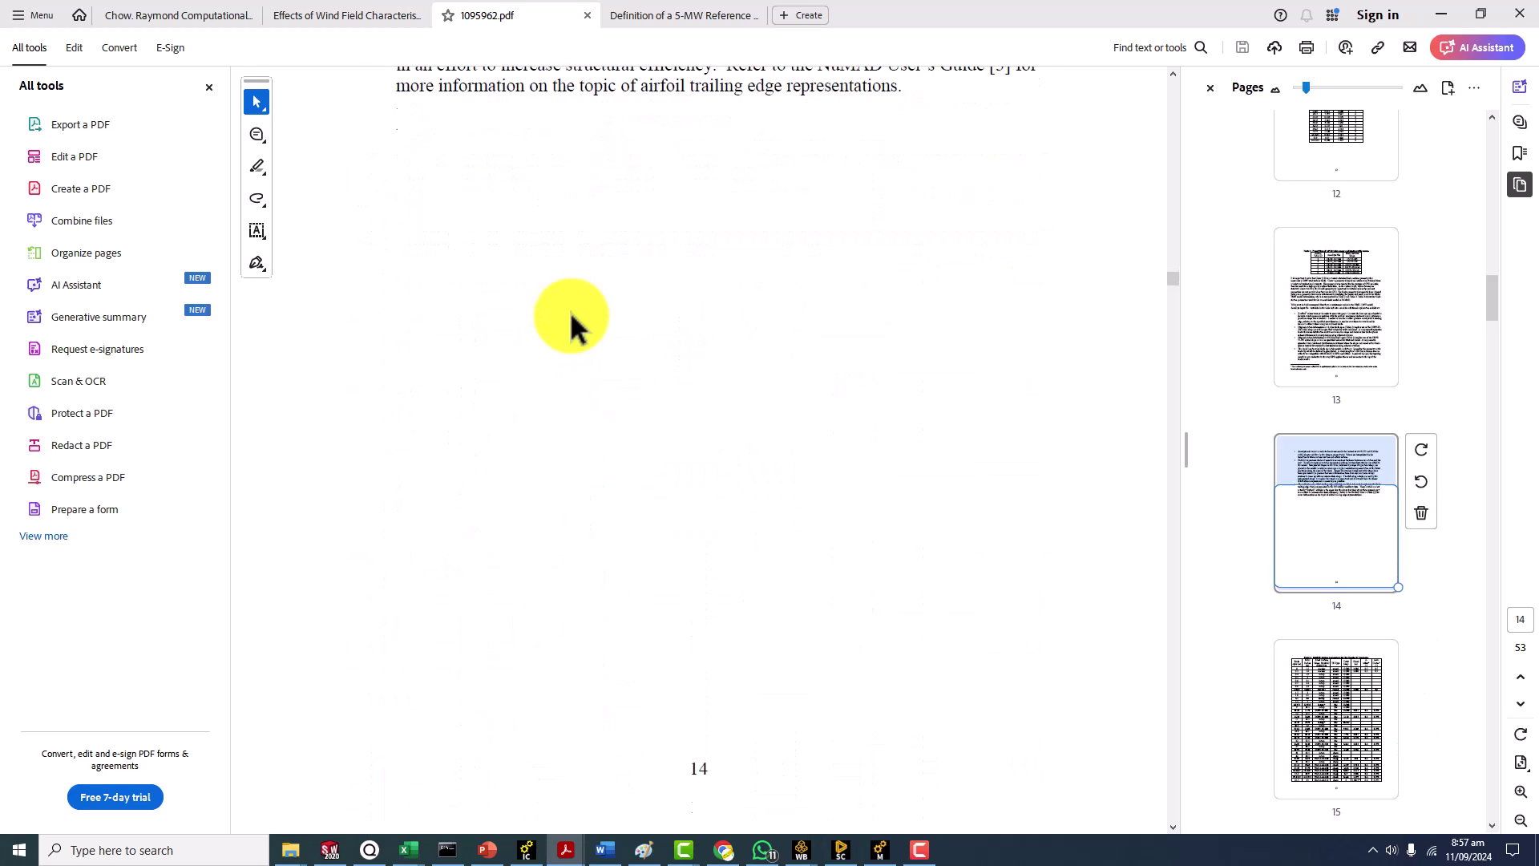
pyautogui.scroll(-5, 570, 325)
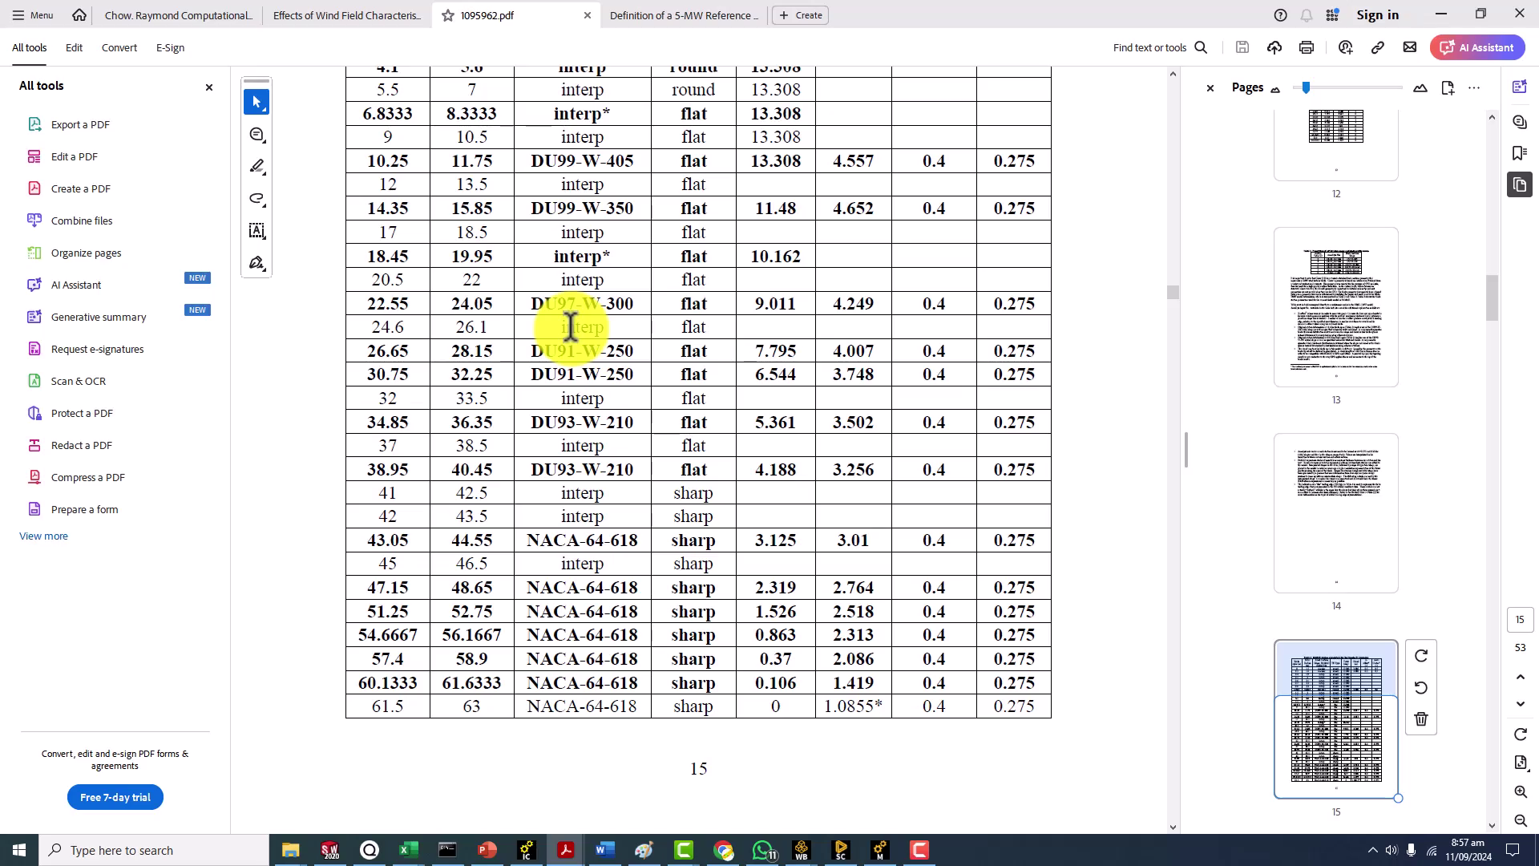
pyautogui.scroll(20, 569, 325)
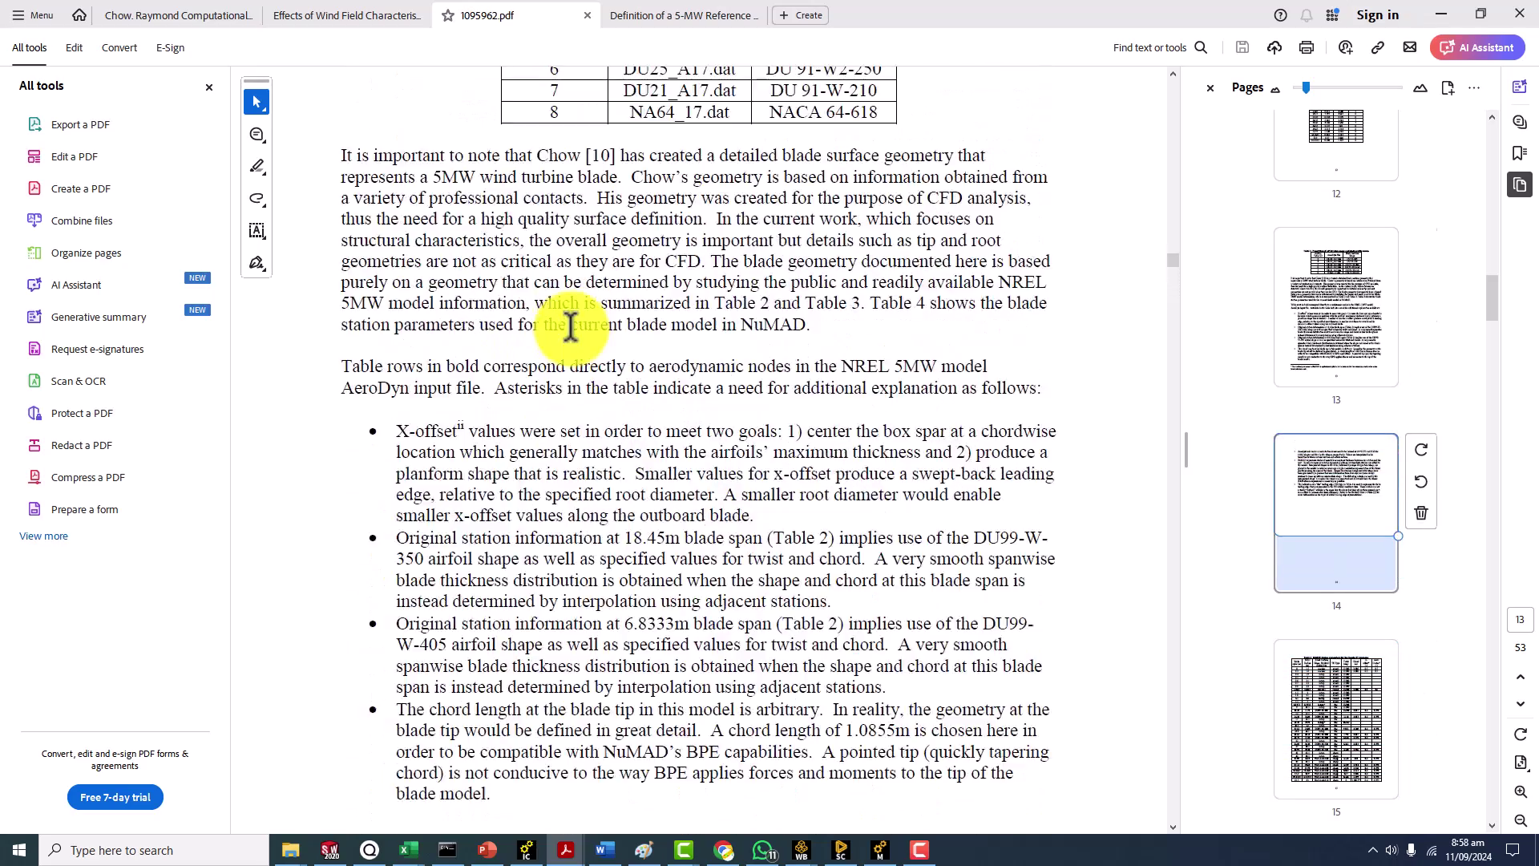
pyautogui.scroll(15, 570, 325)
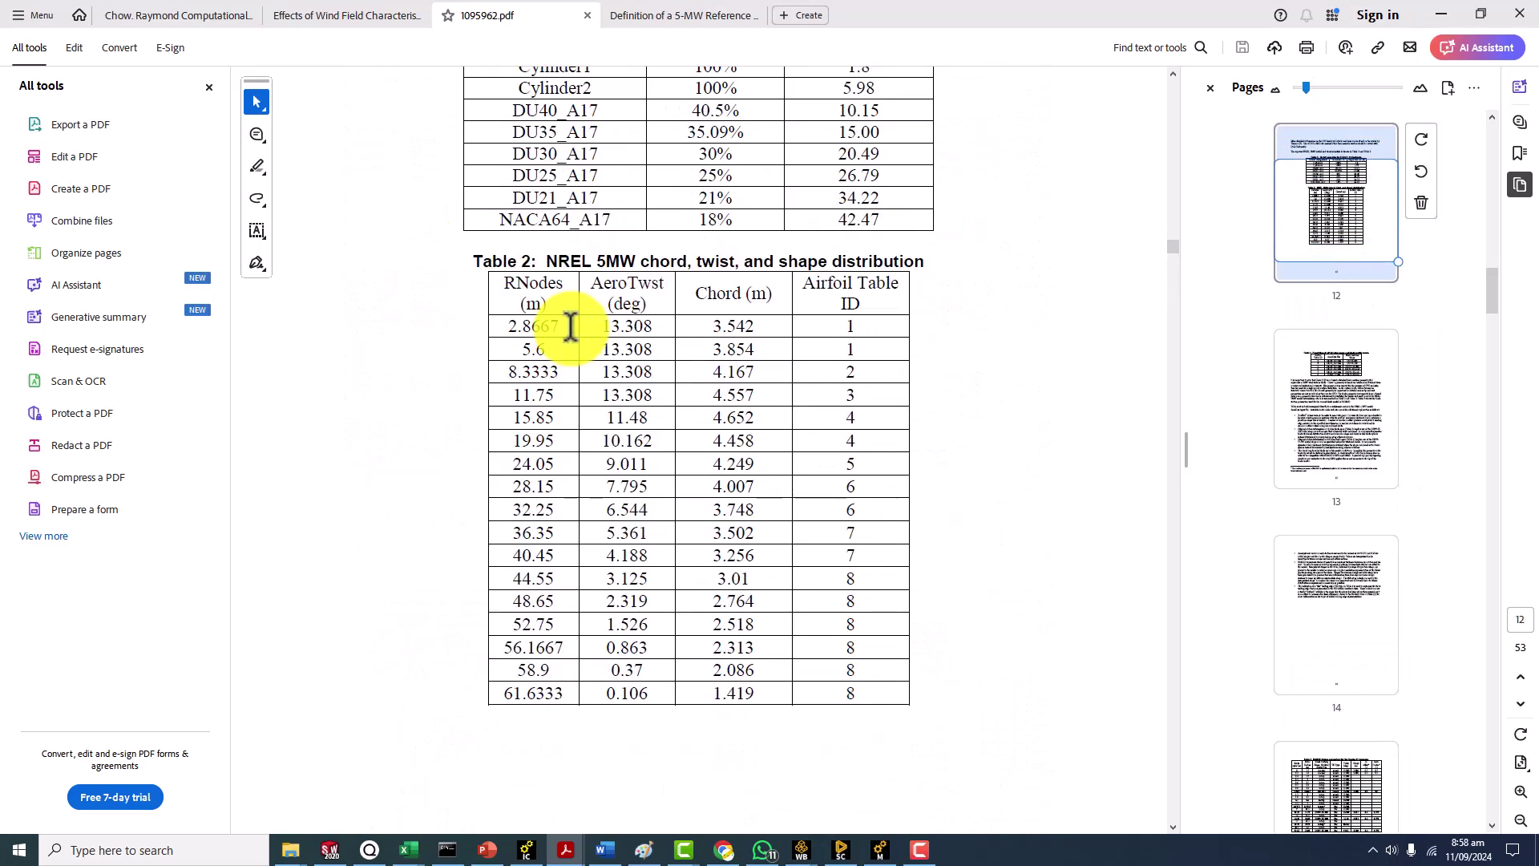
pyautogui.scroll(-20, 570, 326)
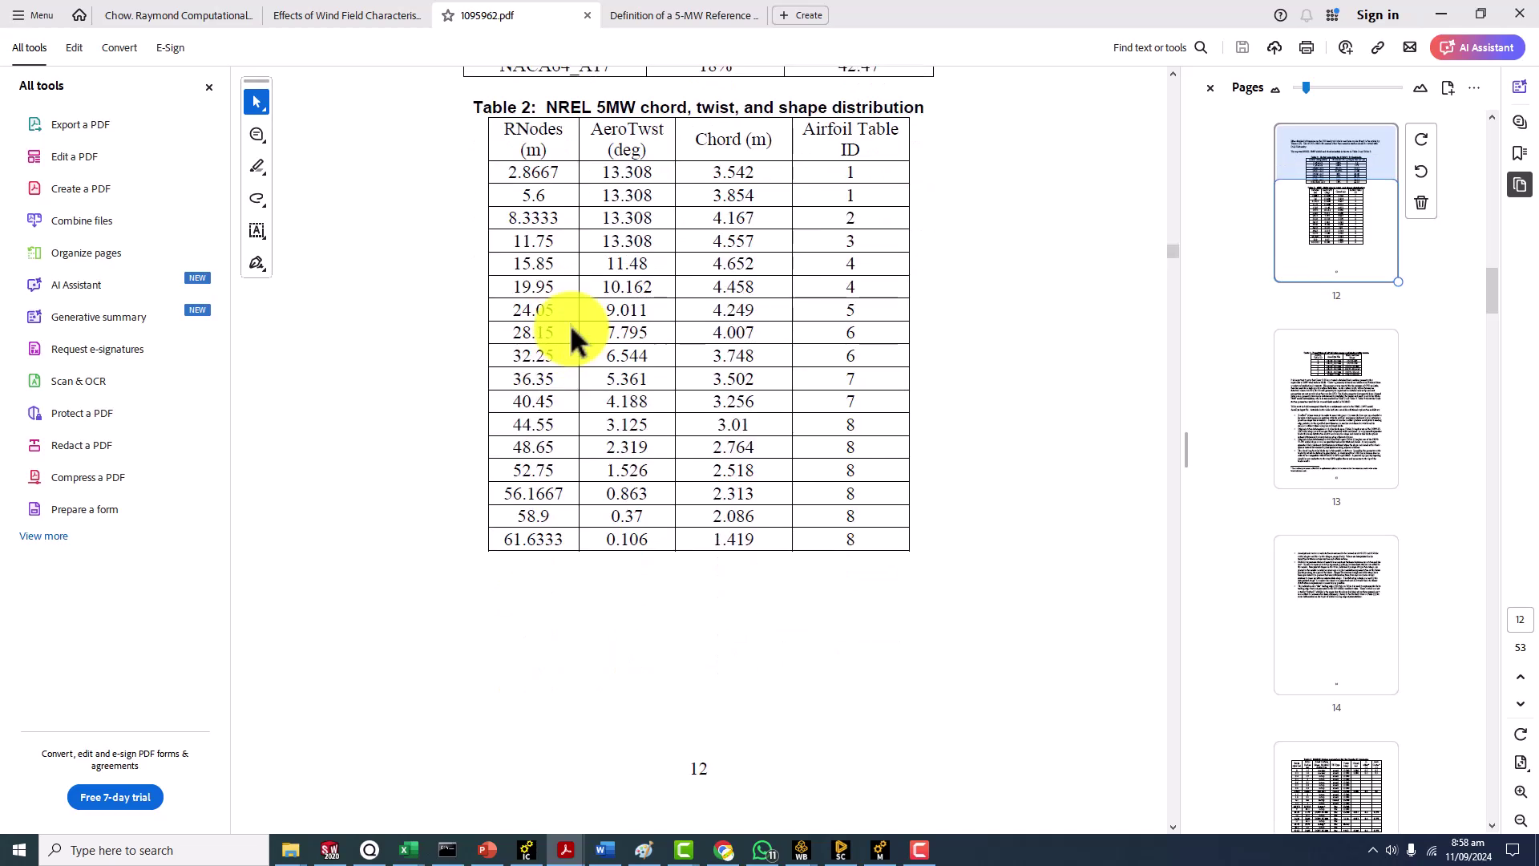
pyautogui.scroll(-8, 570, 325)
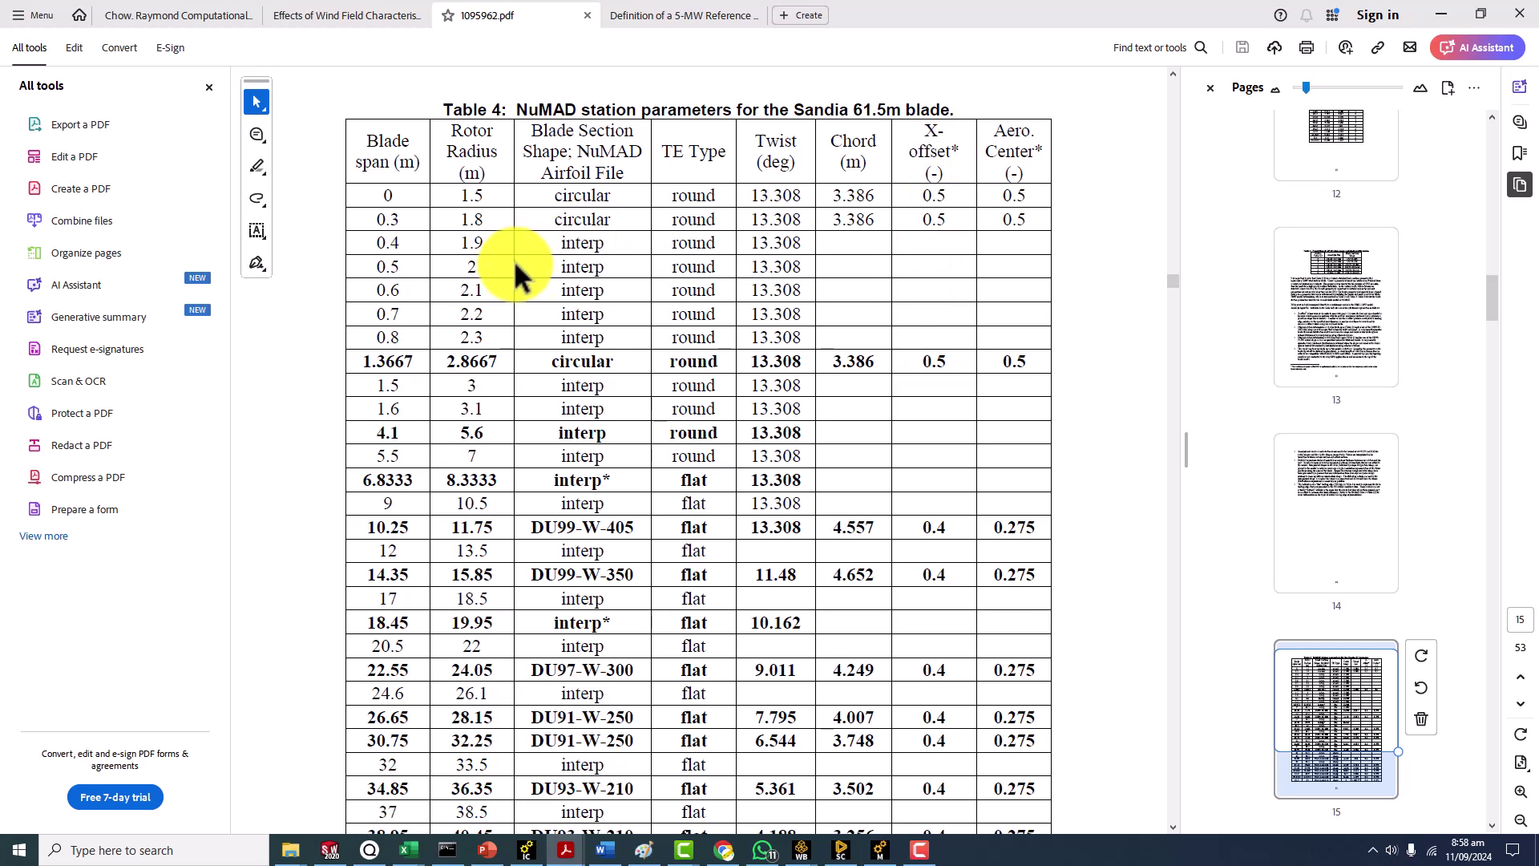
pyautogui.scroll(-2, 910, 326)
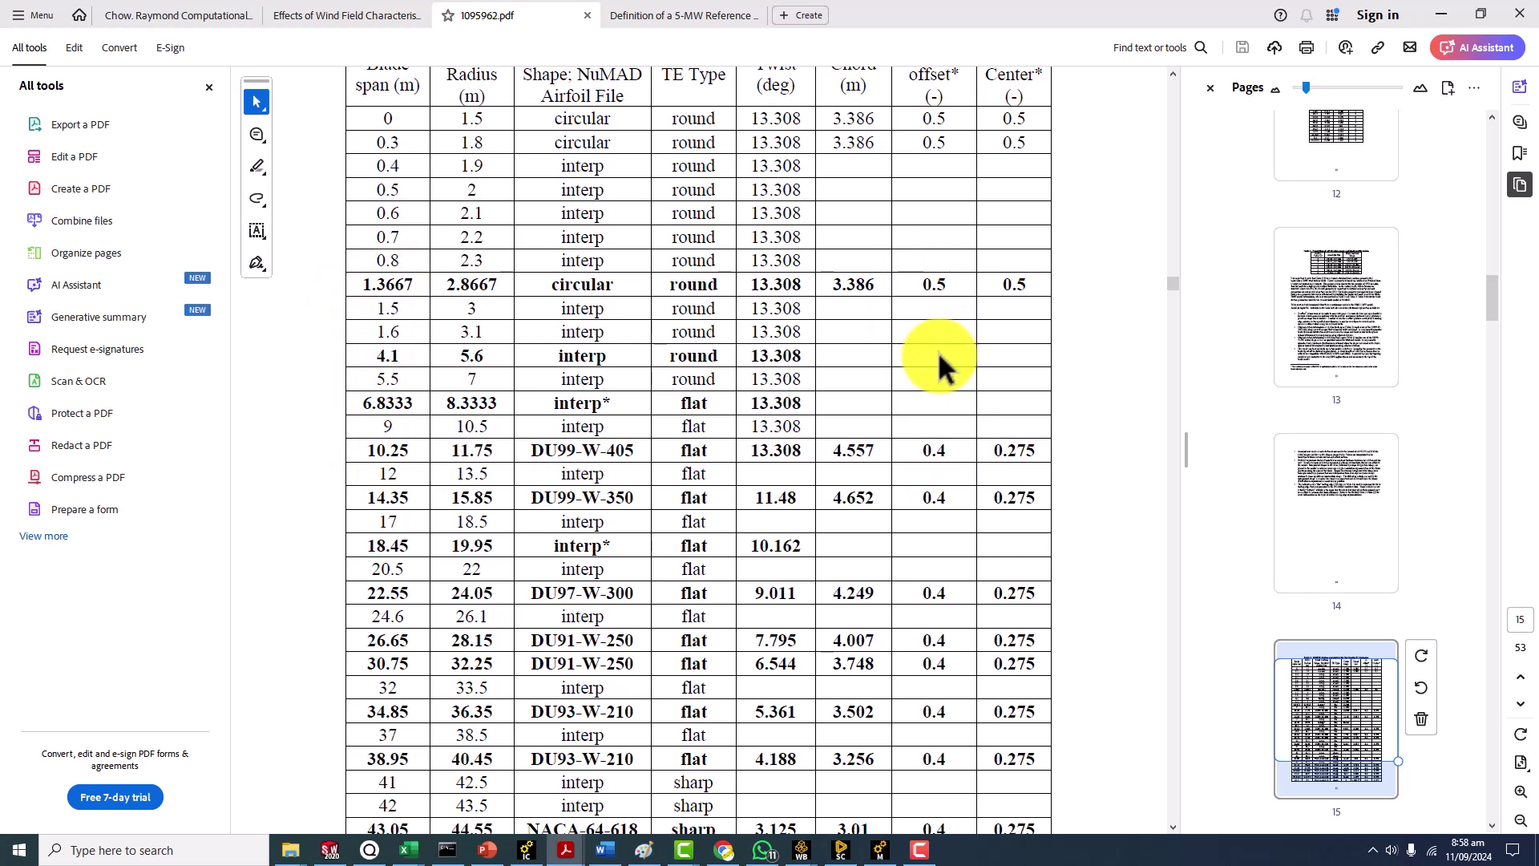
pyautogui.scroll(1, 928, 299)
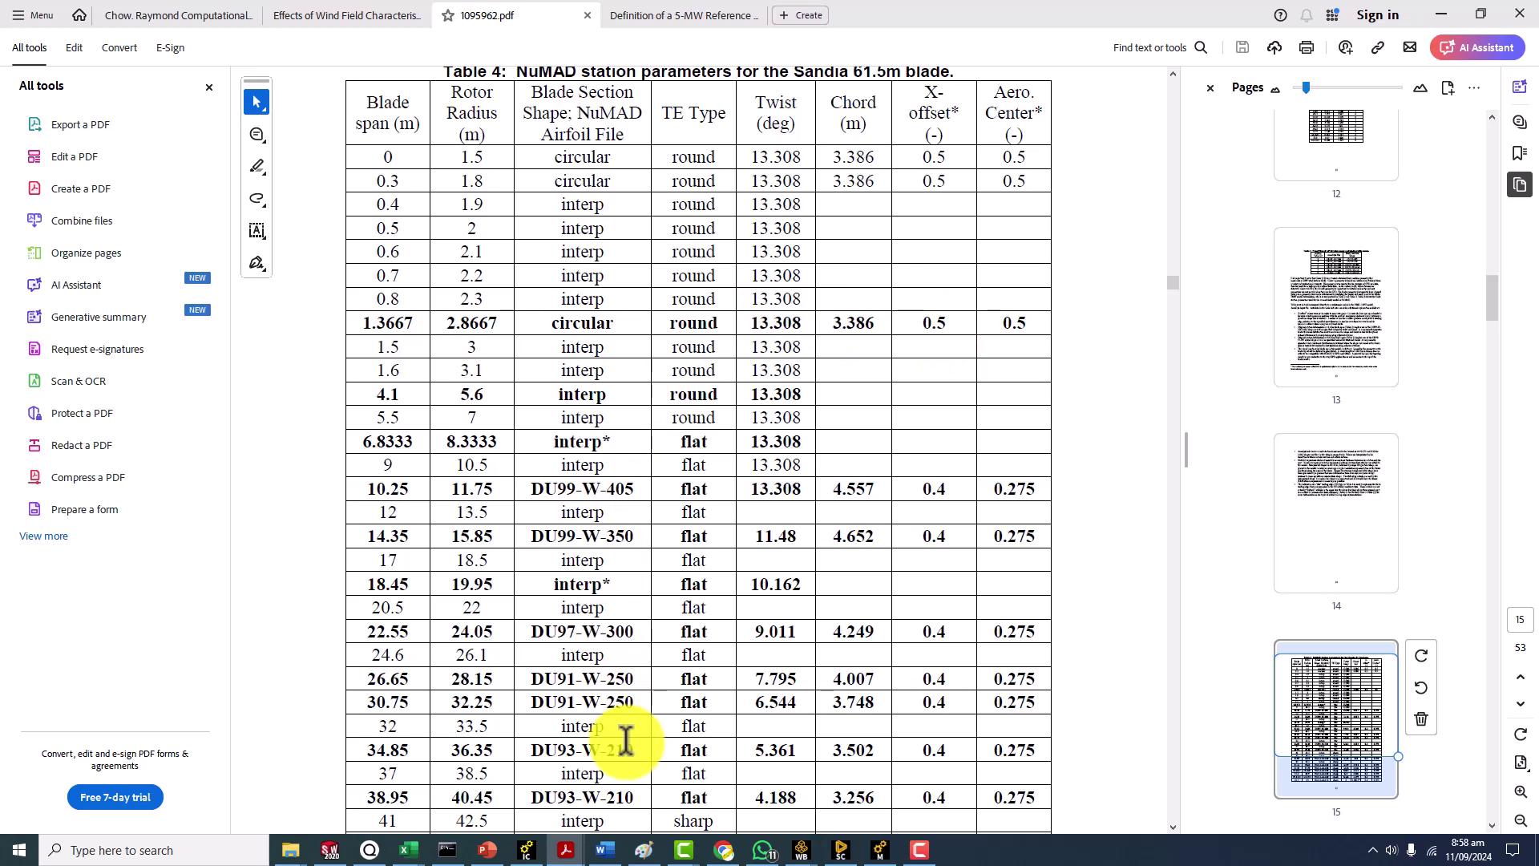
# Orbit the multi-colored rotor in SOLIDWORKS, then show PowerPoint slide 2, 'Specs and airfoil data'
pyautogui.click(329, 848)
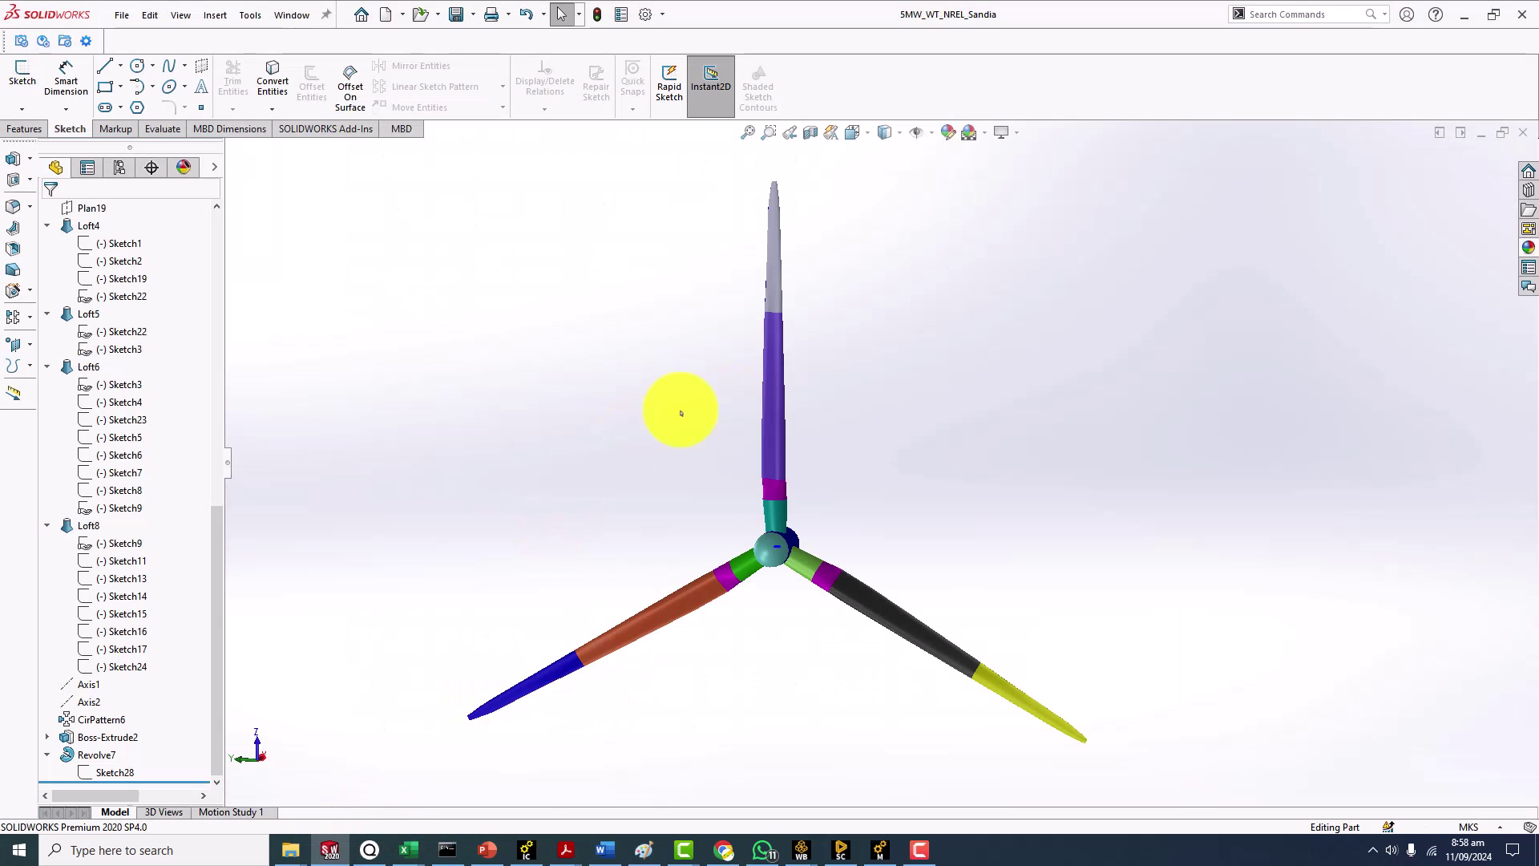
pyautogui.moveTo(681, 412); pyautogui.dragTo(810, 489, button='middle')
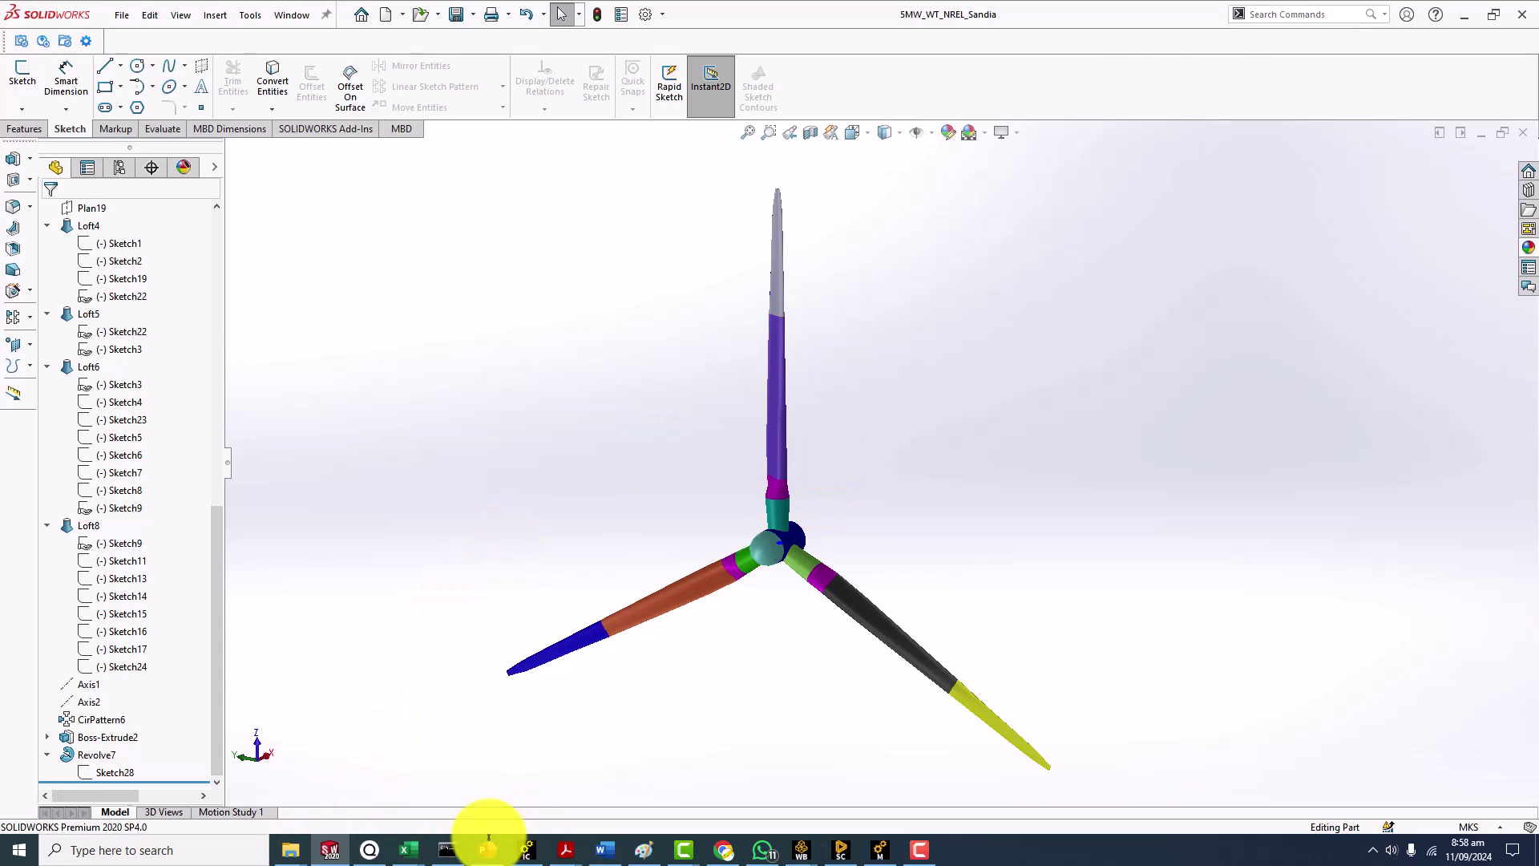
pyautogui.click(487, 848)
pyautogui.click(115, 321)
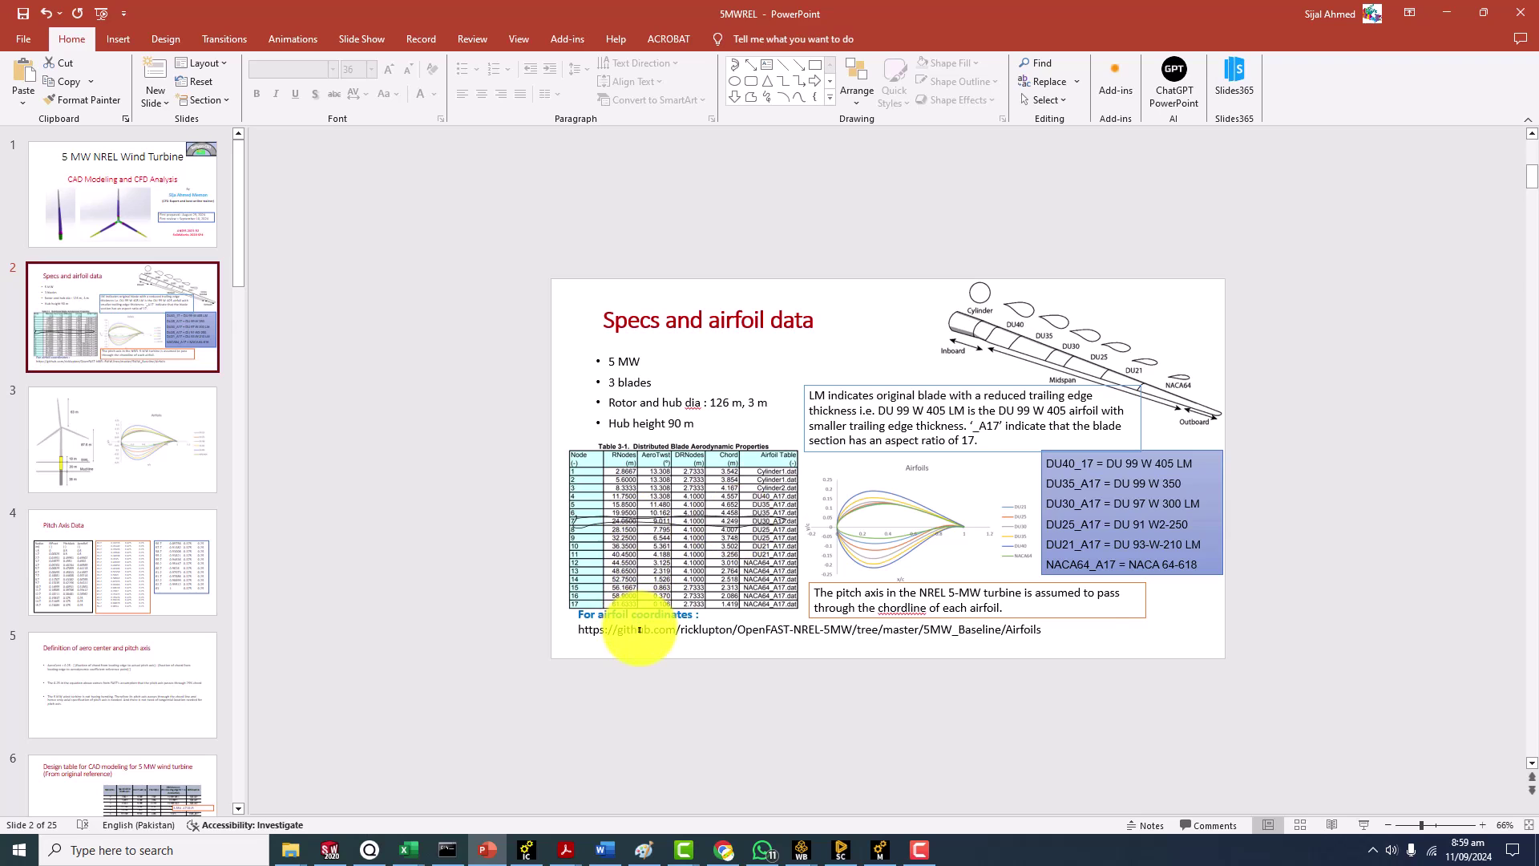
# Select the slide's airfoil coordinates link box, then locate DU40_A17_coords in the Wind Turbine 5MW NREL folder
pyautogui.click(633, 630)
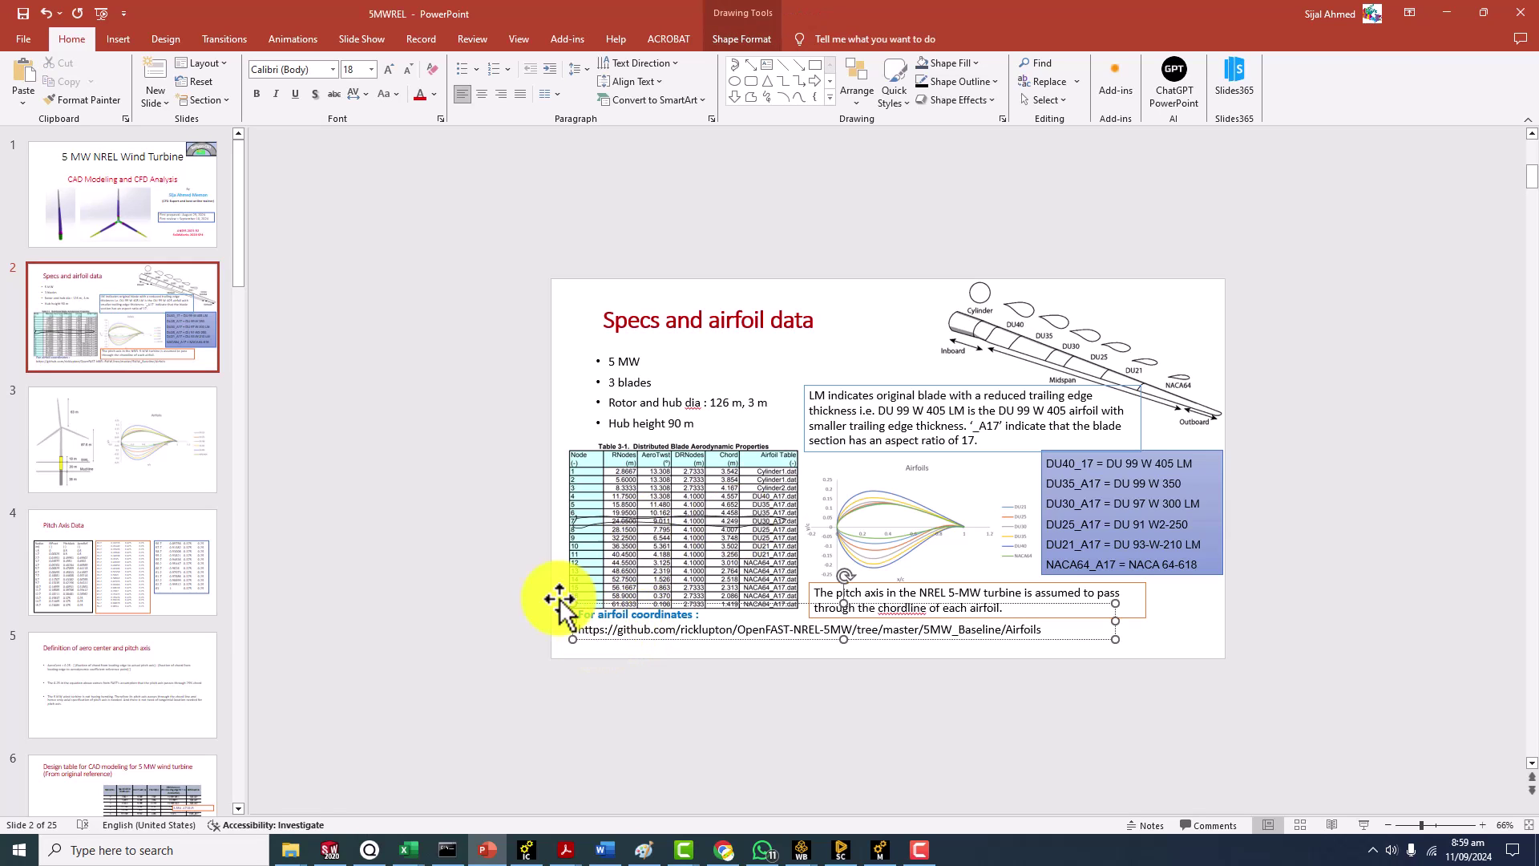
pyautogui.moveTo(280, 849)
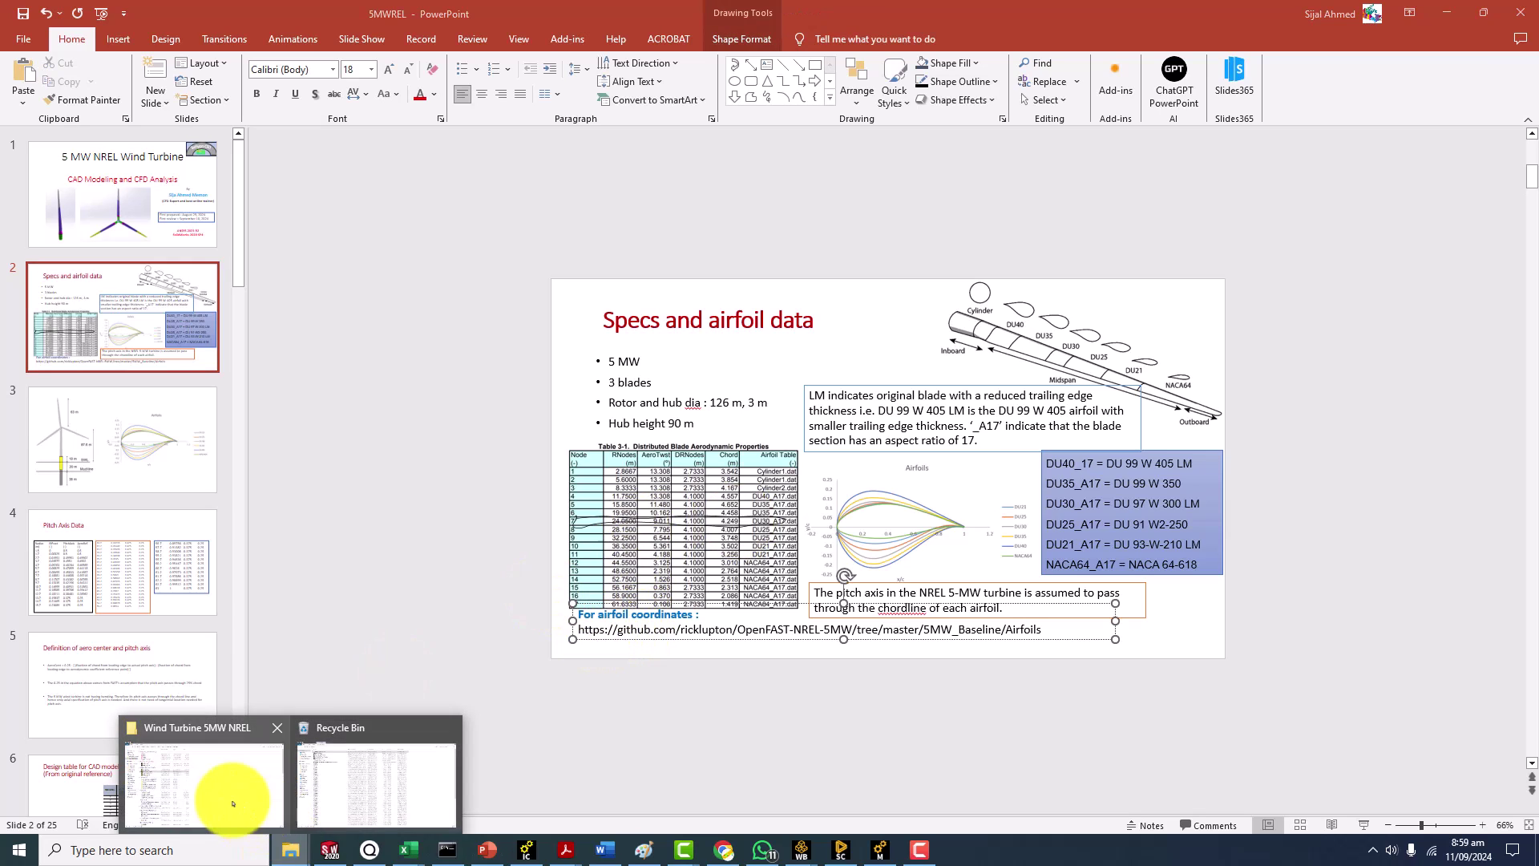
pyautogui.click(224, 796)
pyautogui.scroll(-12, 292, 577)
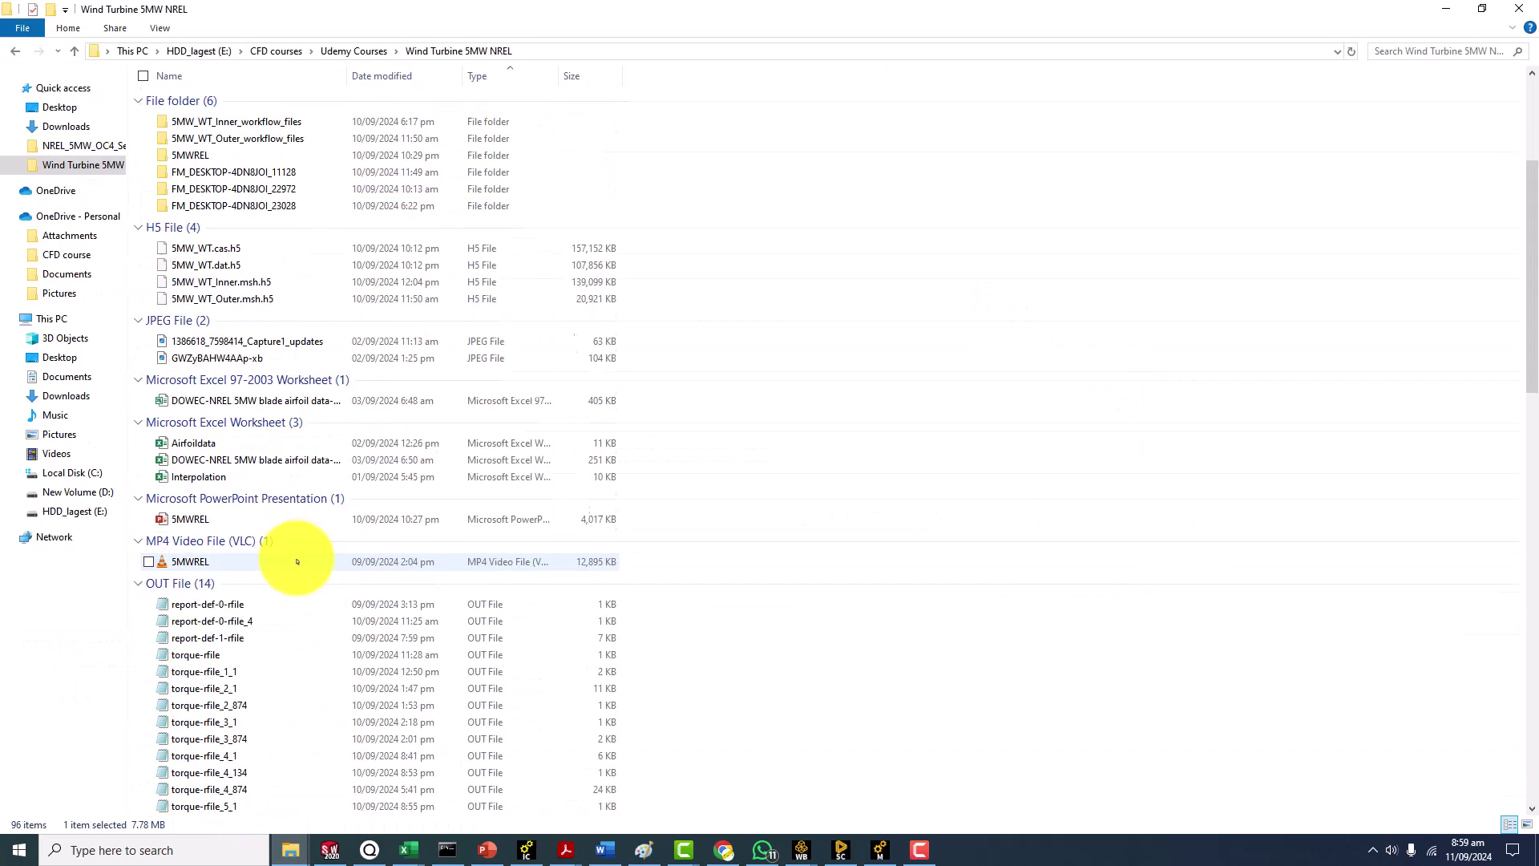
pyautogui.scroll(-8, 299, 564)
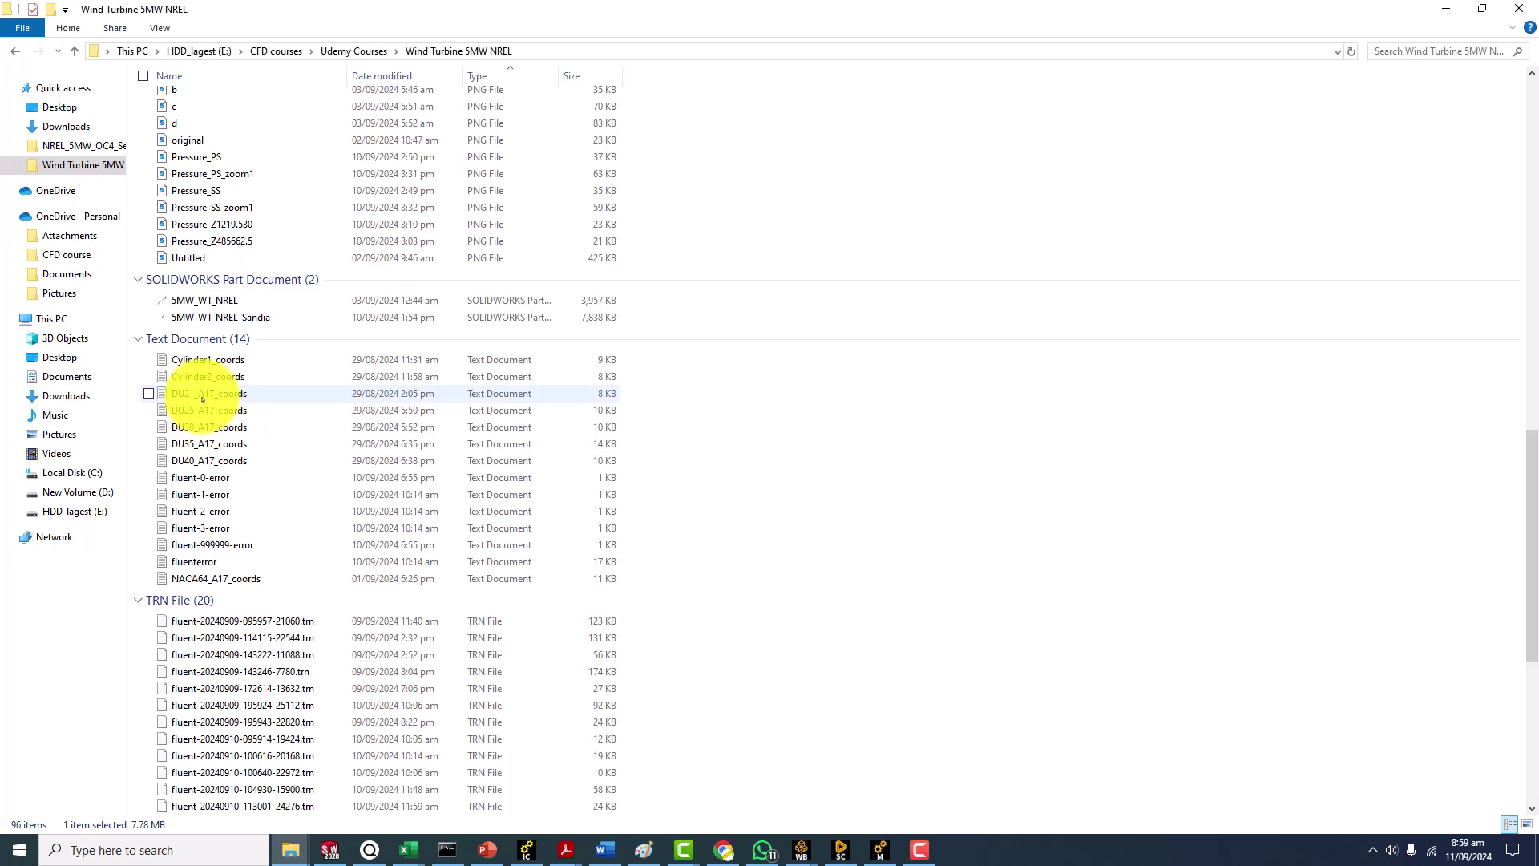
pyautogui.click(195, 461)
# Open DU40_A17_coords in Notepad and inspect its last rows, ending at 1, -0.00347, 0.00000
pyautogui.doubleClick(195, 461)
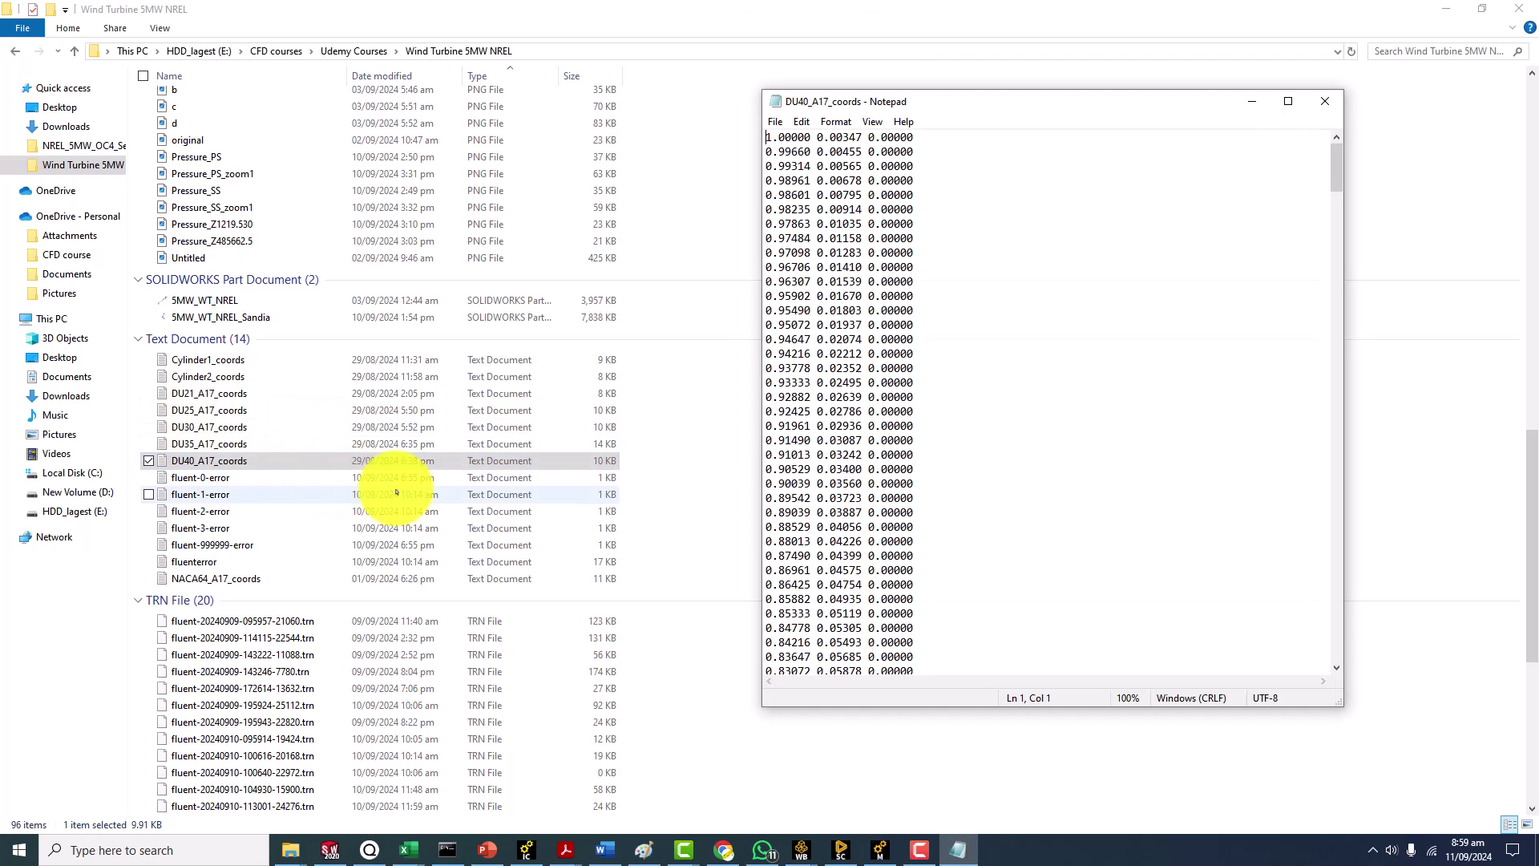
pyautogui.moveTo(1333, 165); pyautogui.dragTo(1319, 654)
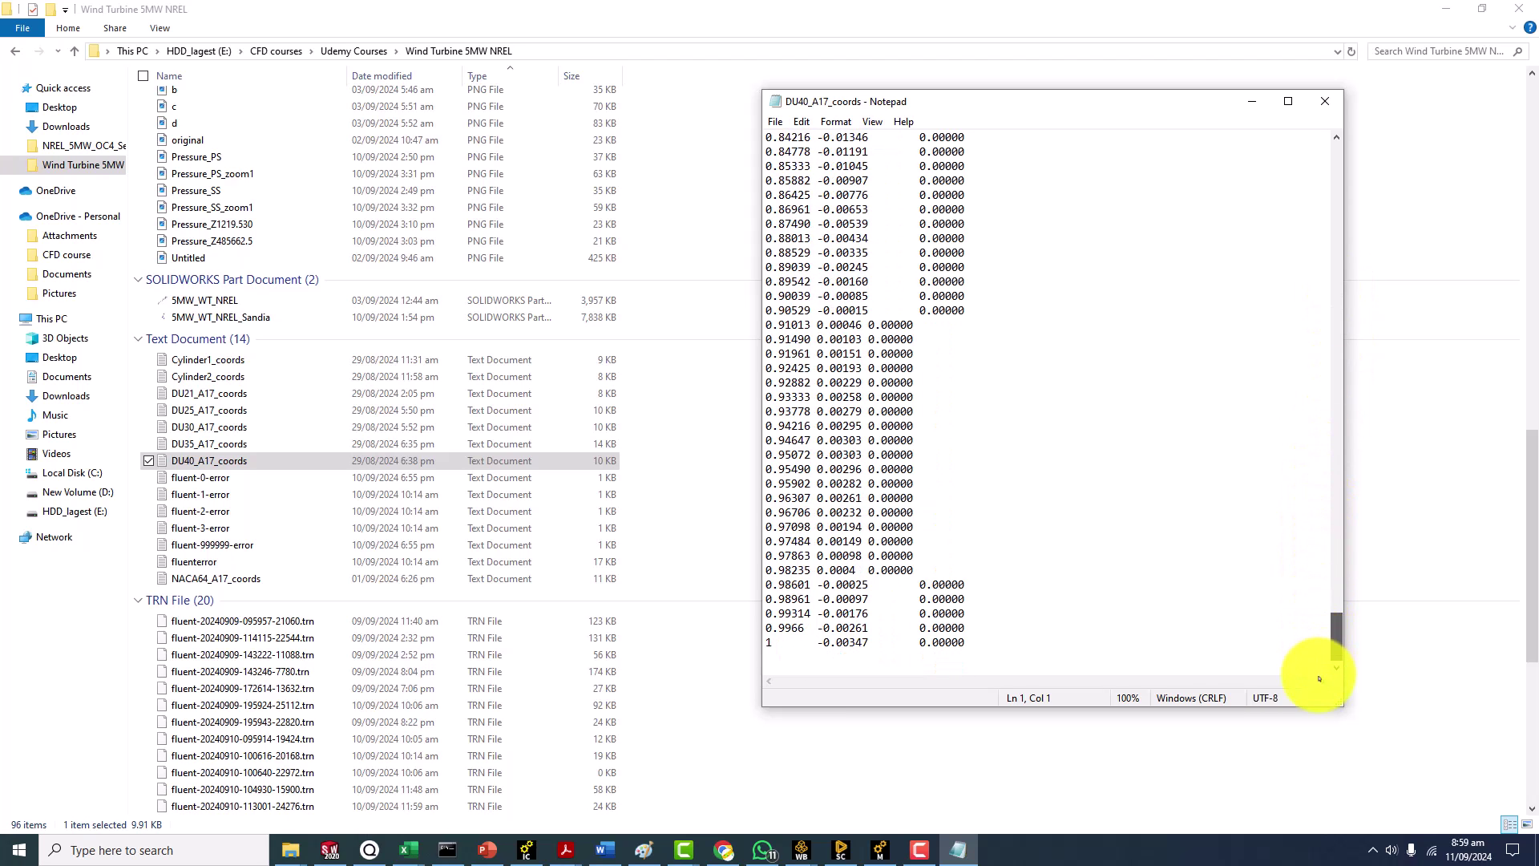
pyautogui.click(1081, 629)
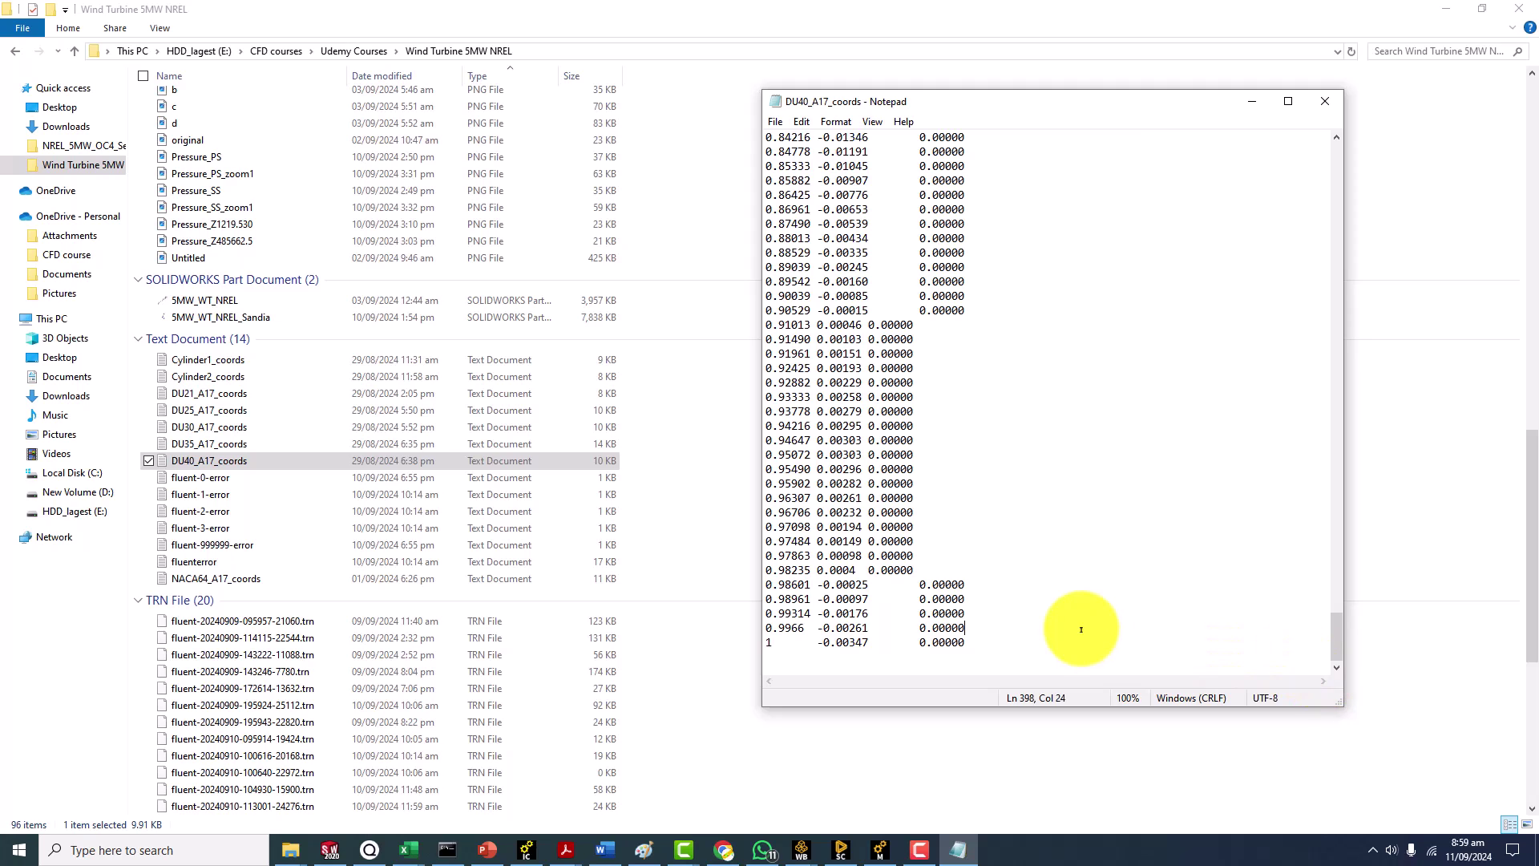
pyautogui.moveTo(939, 629); pyautogui.dragTo(937, 639)
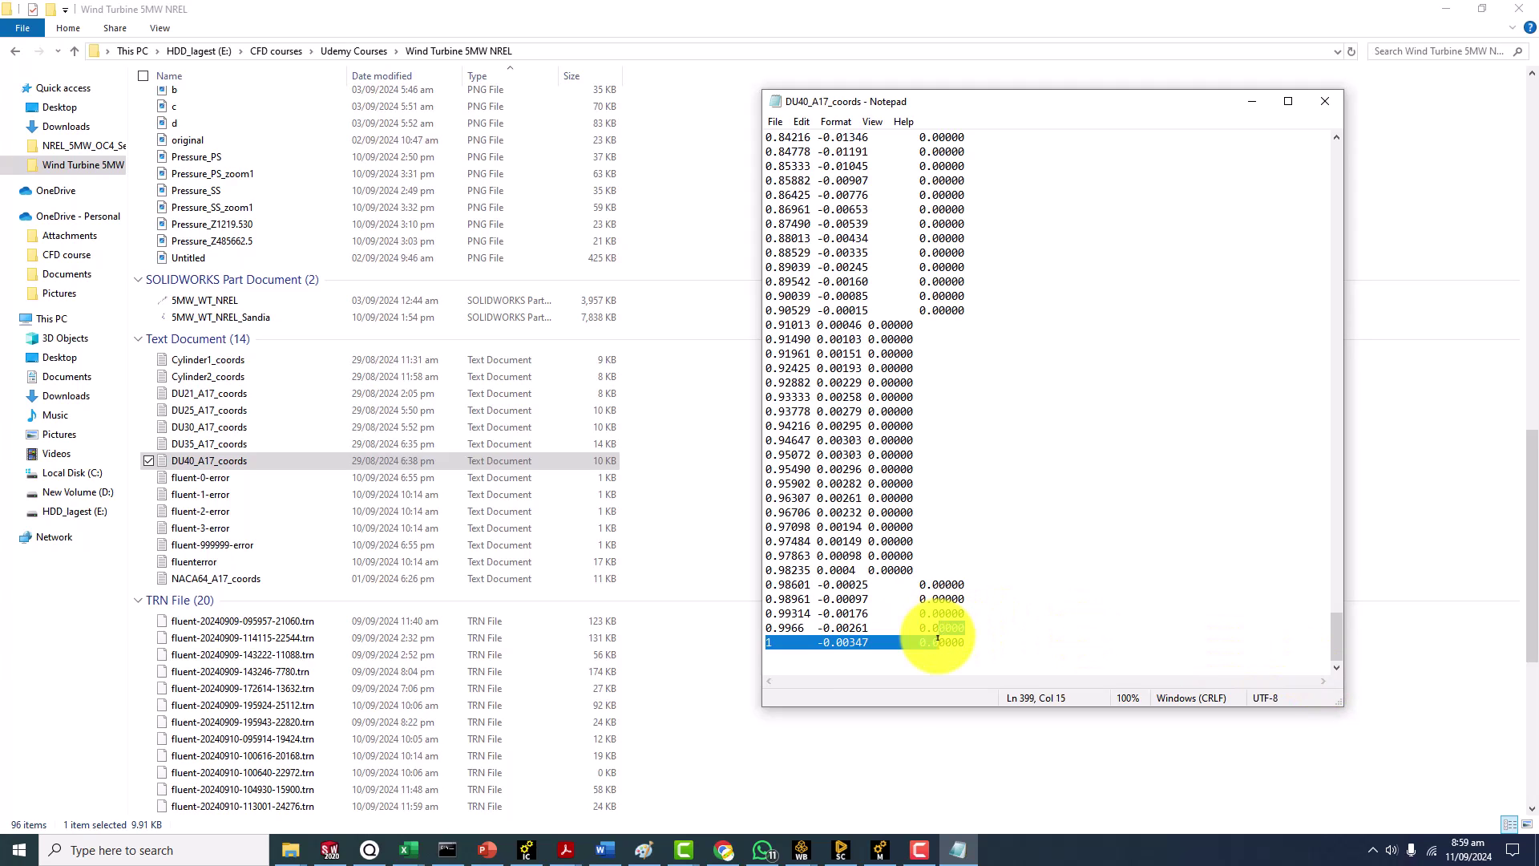
pyautogui.click(949, 642)
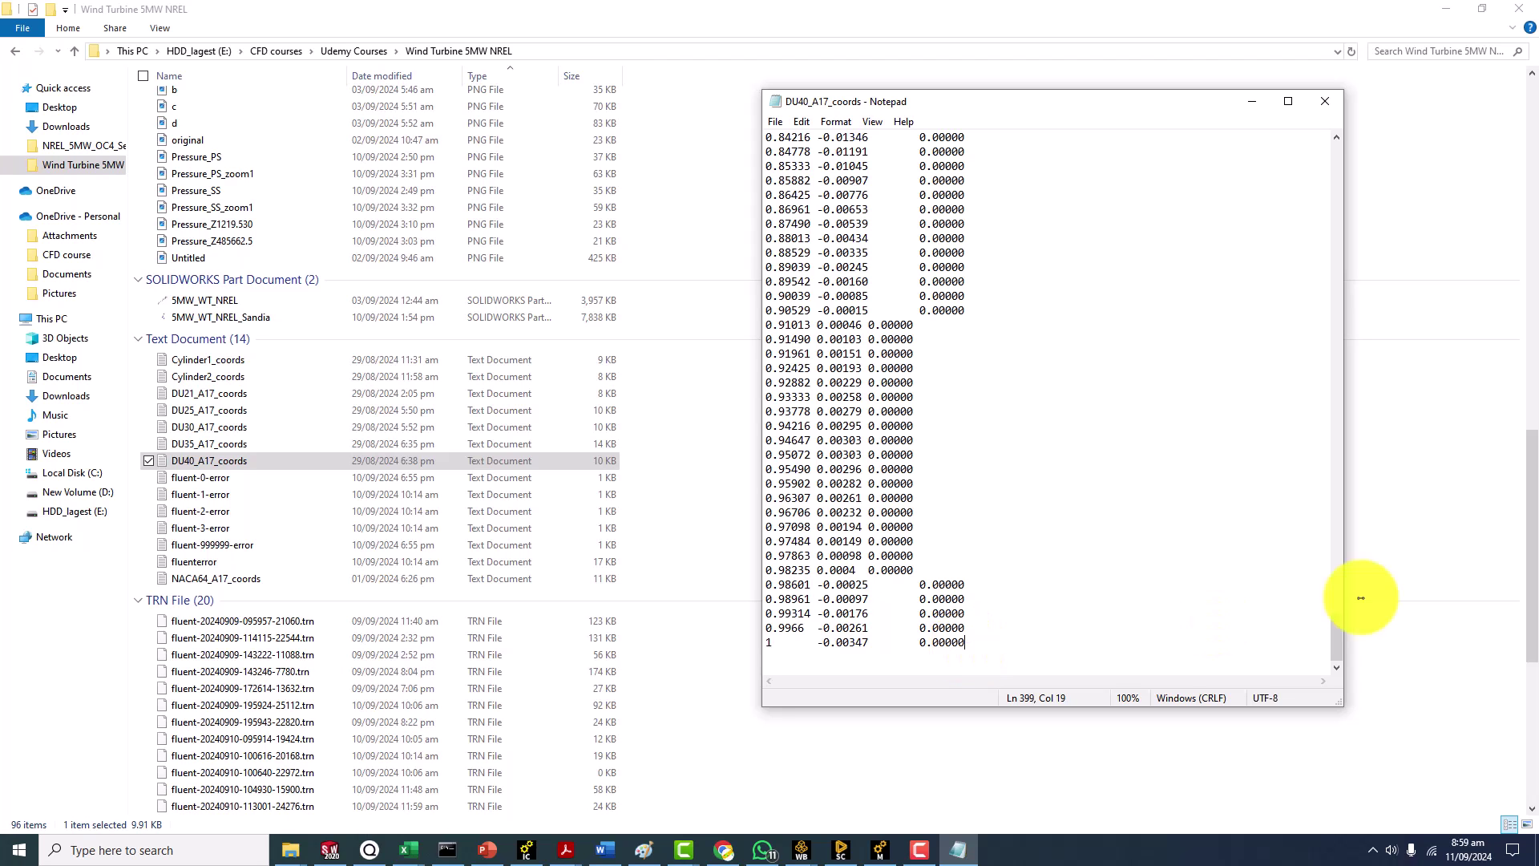
pyautogui.moveTo(1335, 637)
pyautogui.mouseDown()
pyautogui.moveTo(1376, 231)
pyautogui.moveTo(1367, 144)
pyautogui.moveTo(1340, 584)
pyautogui.moveTo(1349, 663)
pyautogui.mouseUp()
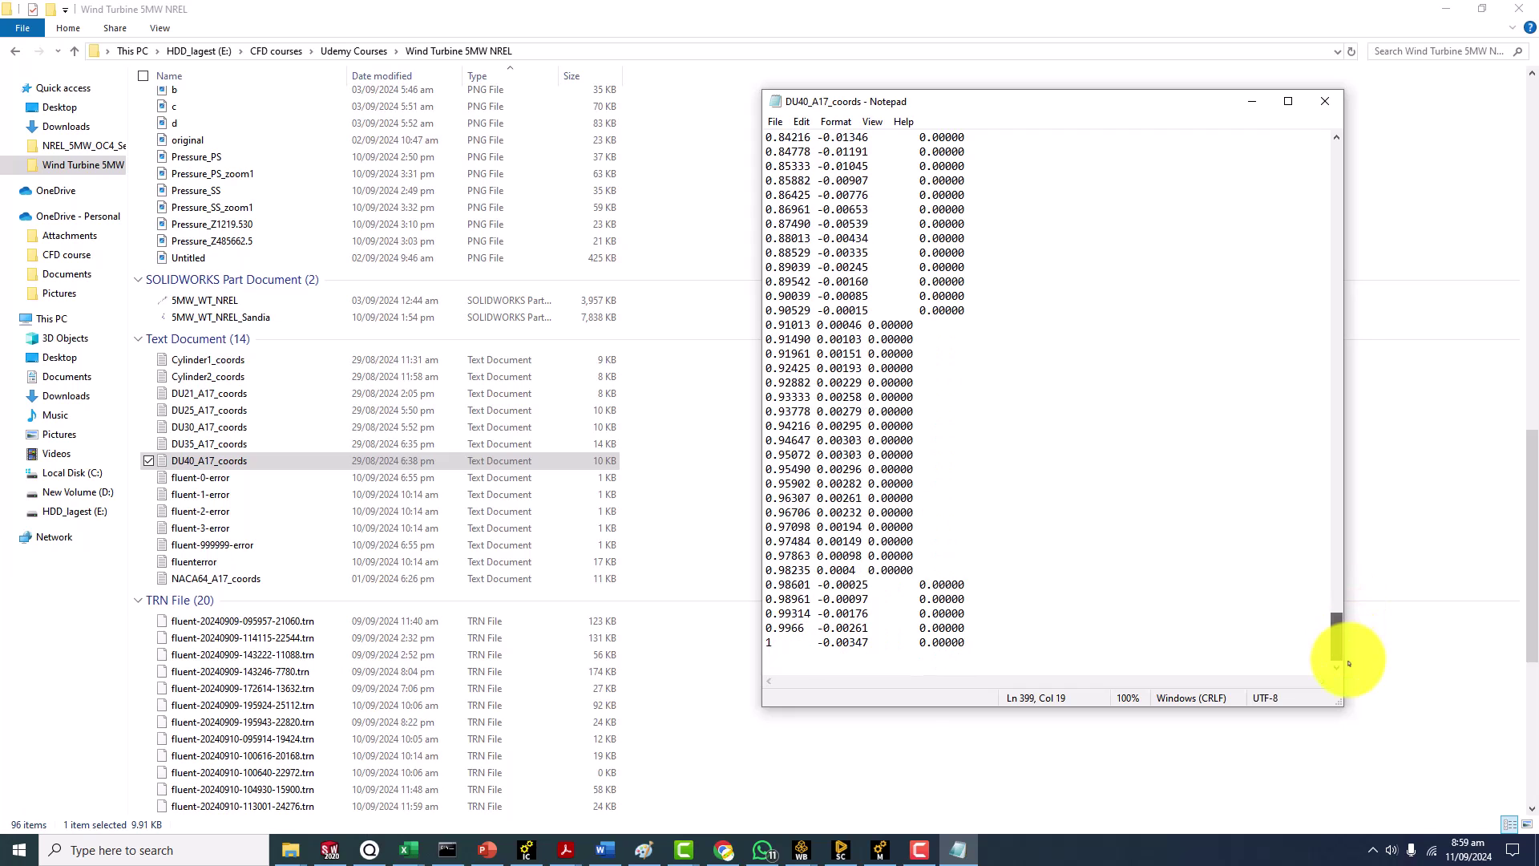
# Close Notepad, select and delete the six fluent-*-error files, then return to the 5MWREL presentation
pyautogui.click(1325, 101)
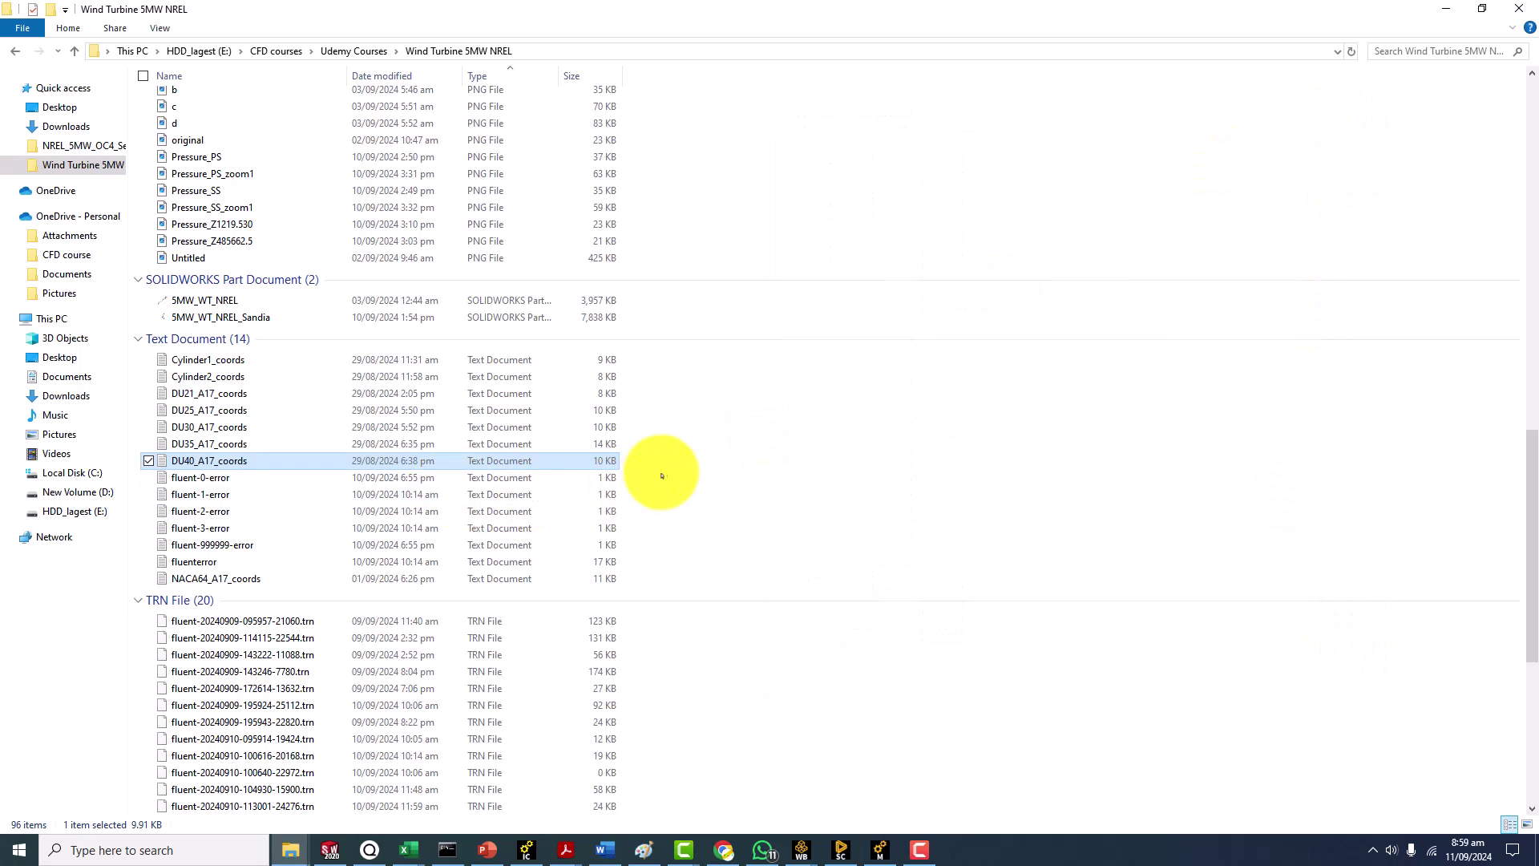
pyautogui.moveTo(702, 485); pyautogui.dragTo(454, 524)
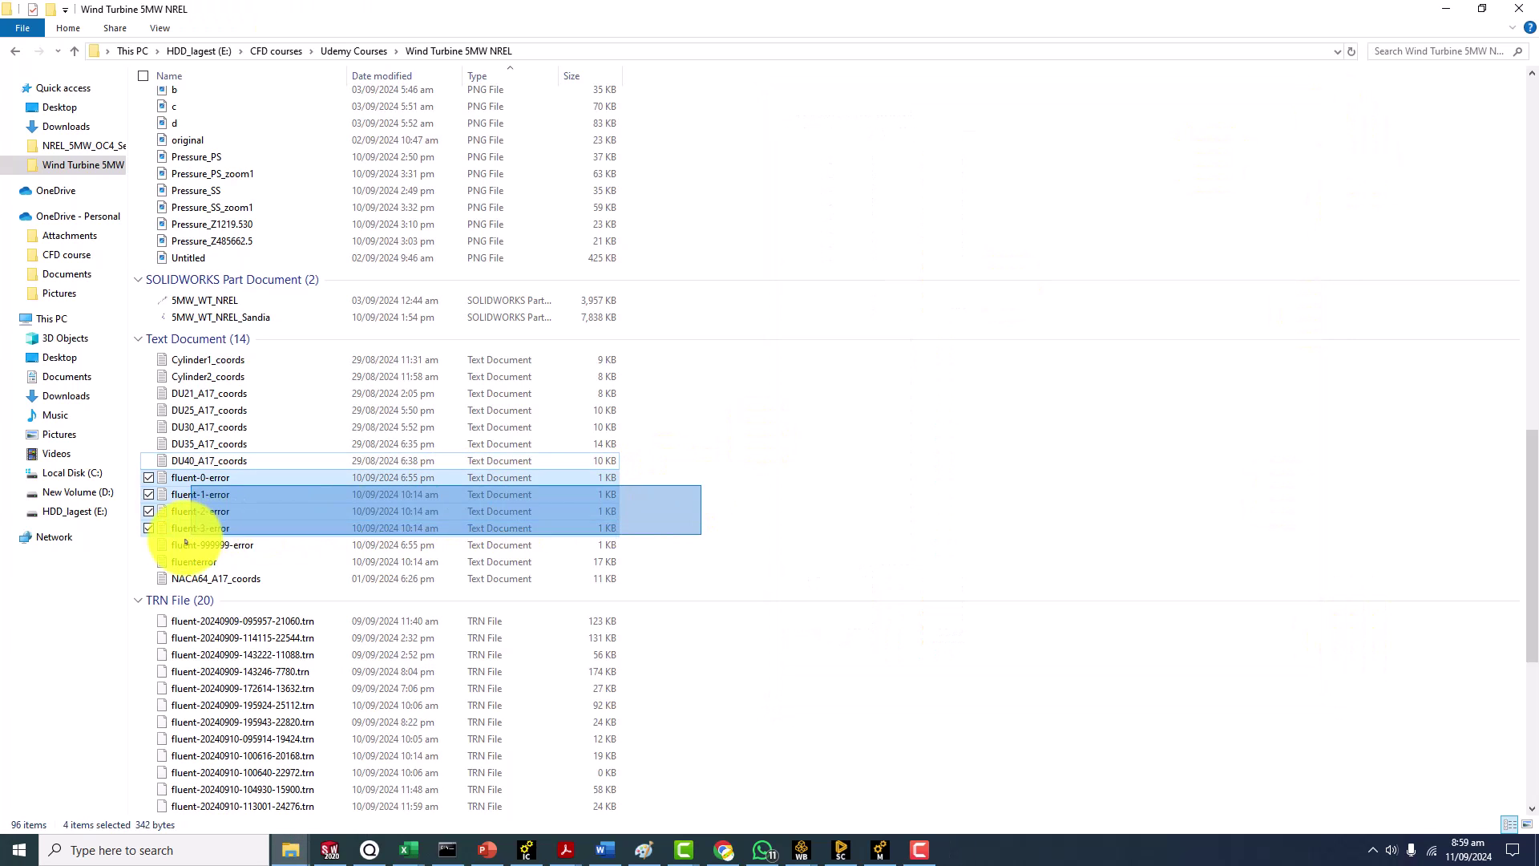
pyautogui.moveTo(186, 542); pyautogui.dragTo(179, 564)
pyautogui.press('Delete')
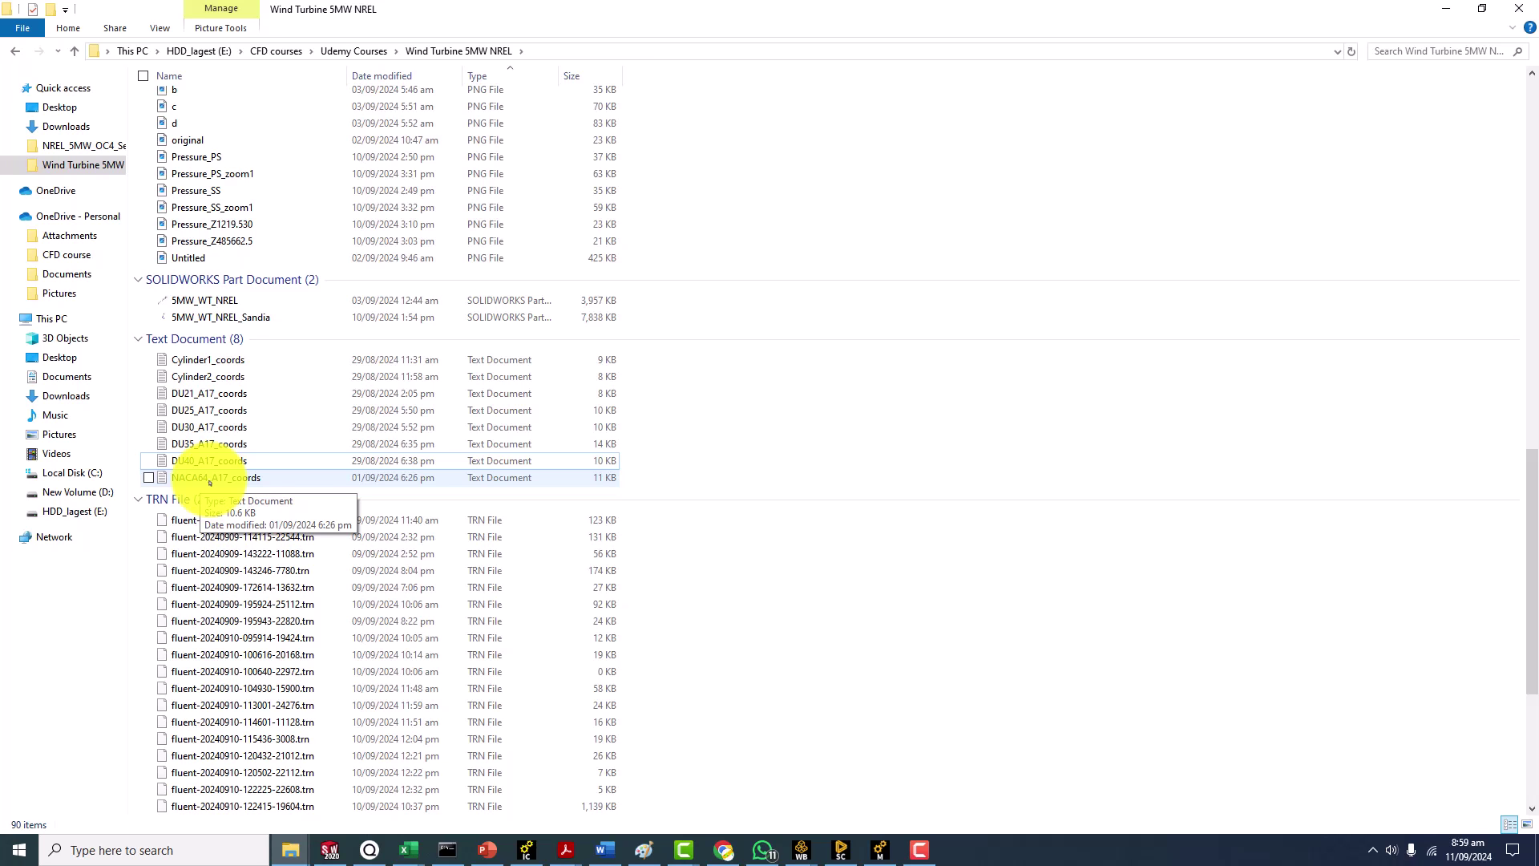
pyautogui.click(485, 848)
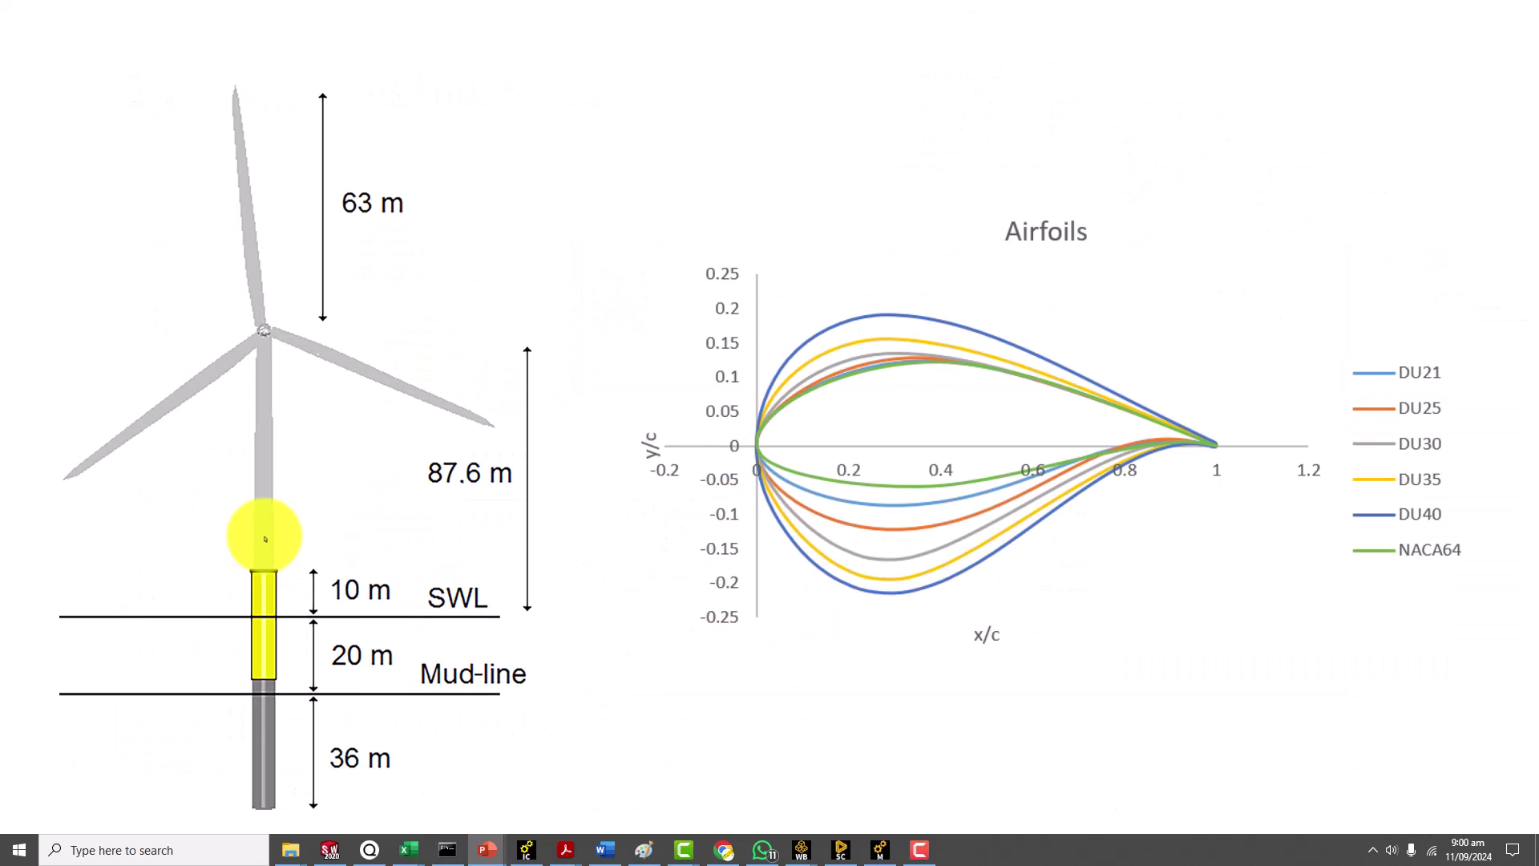
# End the slide show, glance at the Wind Turbine 5MW NREL folder, then open slide 4 'Pitch Axis Data'
pyautogui.press('Escape')
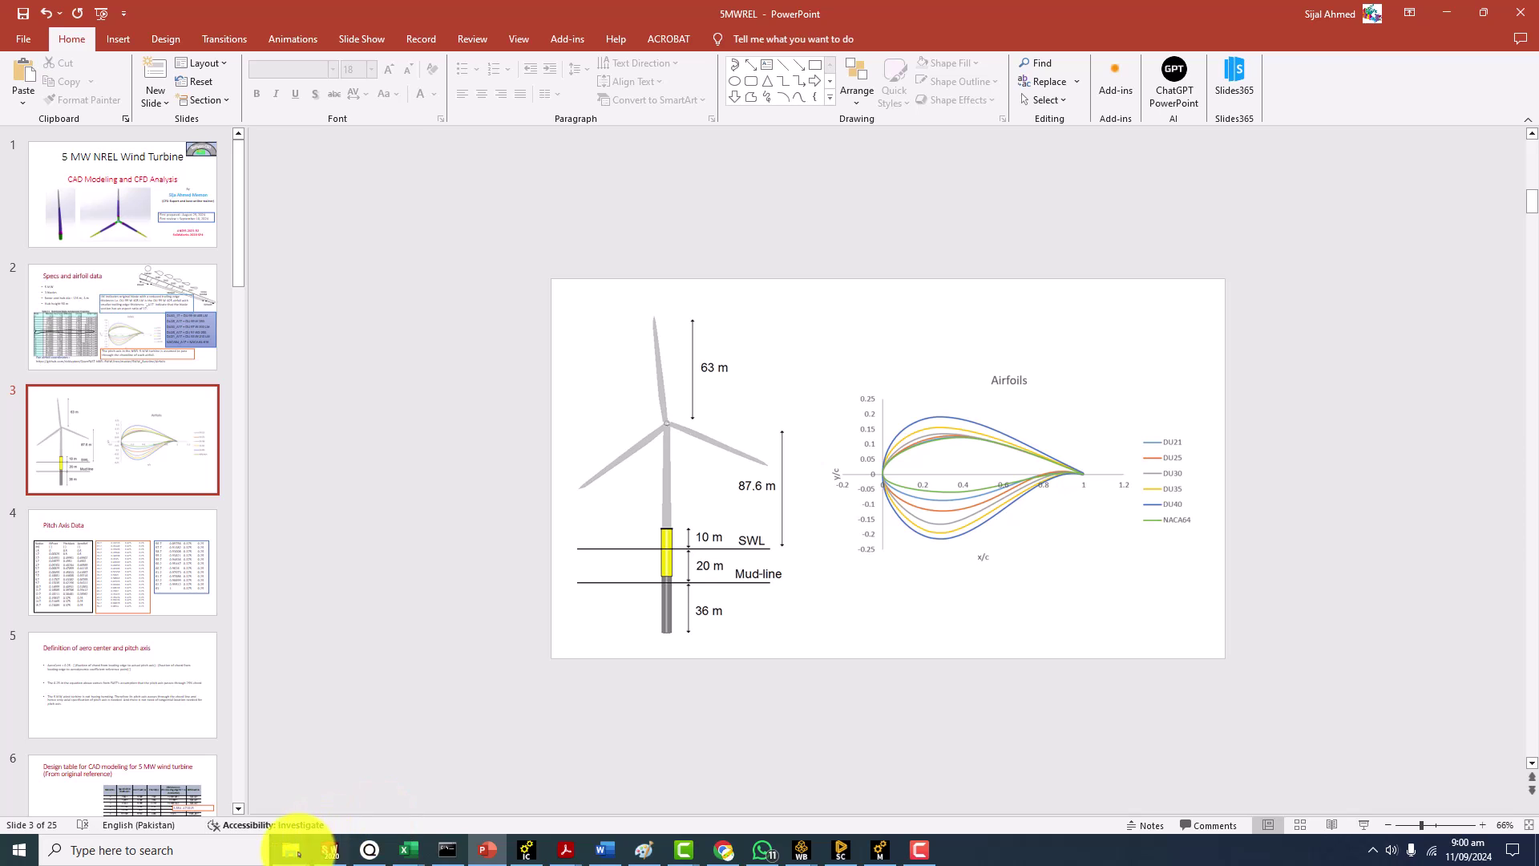
pyautogui.moveTo(300, 842)
pyautogui.click(248, 766)
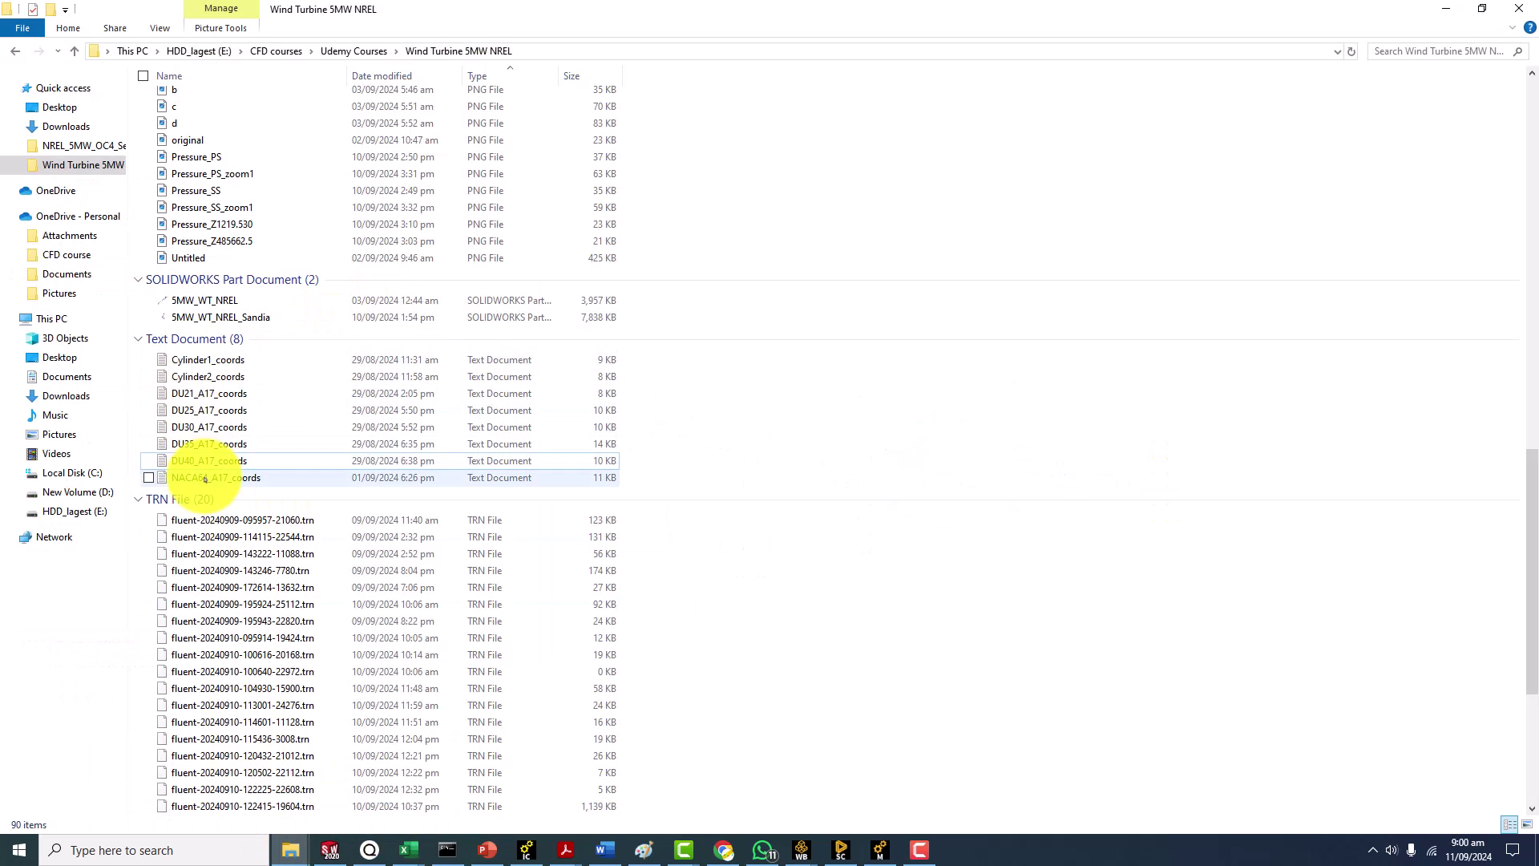
pyautogui.click(480, 849)
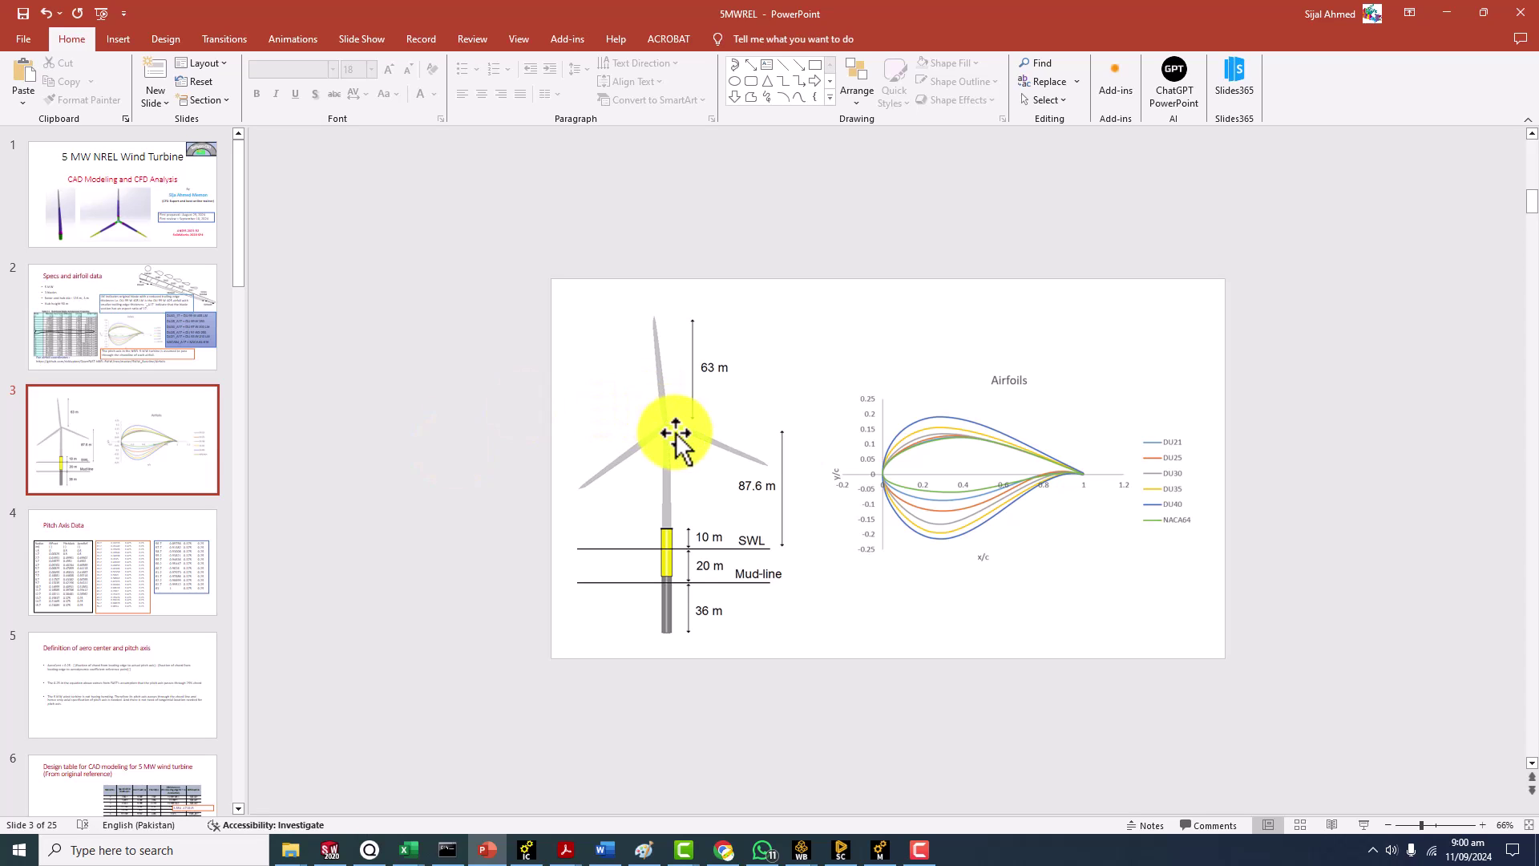
pyautogui.click(117, 543)
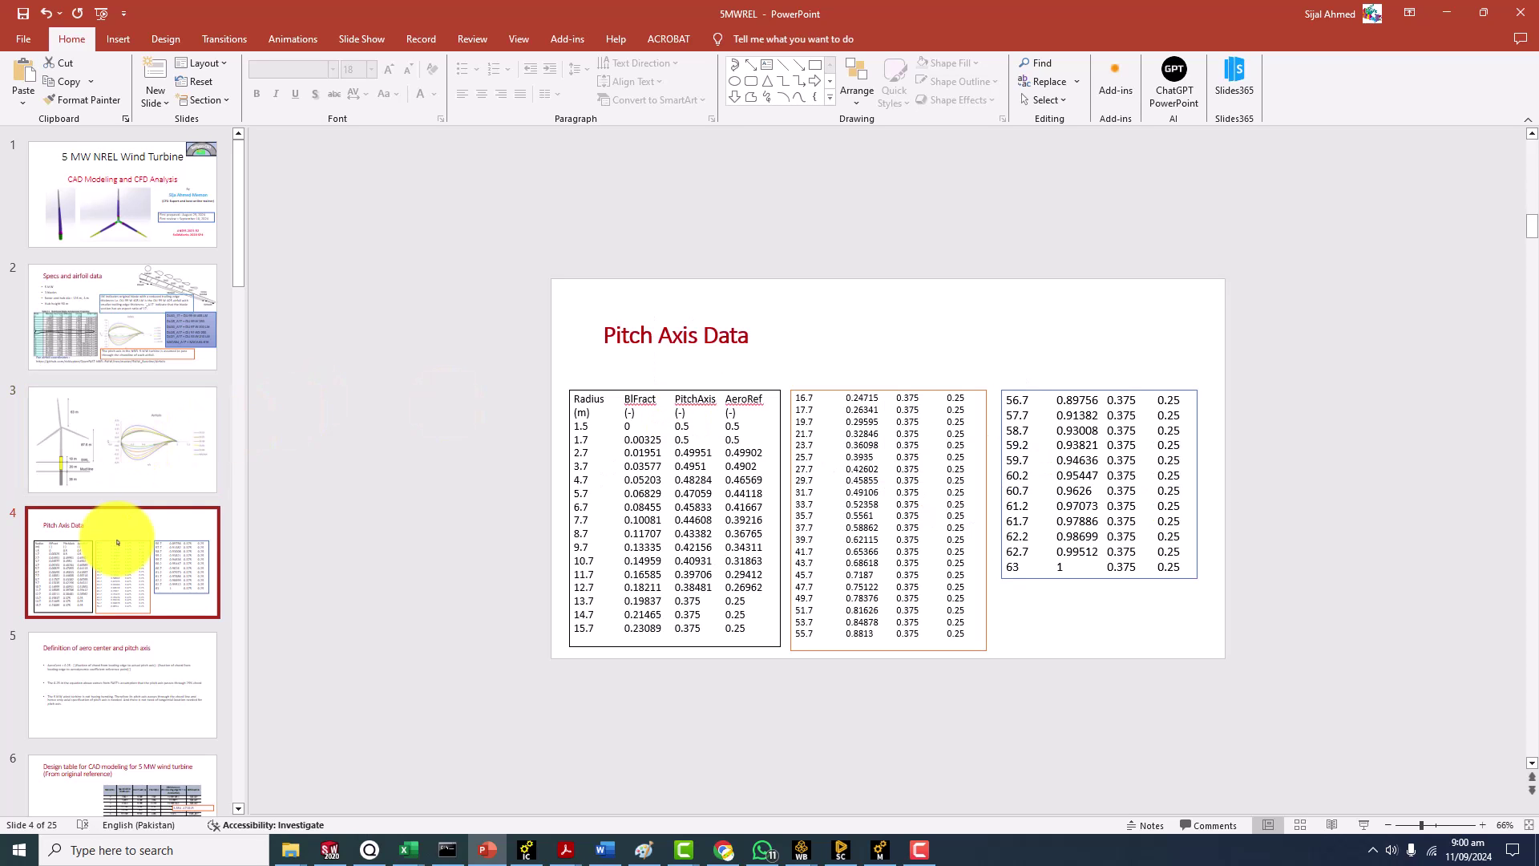
# Present slides 4 to 6: Pitch Axis Data, the aero center definition and the CAD design table
pyautogui.click(1362, 824)
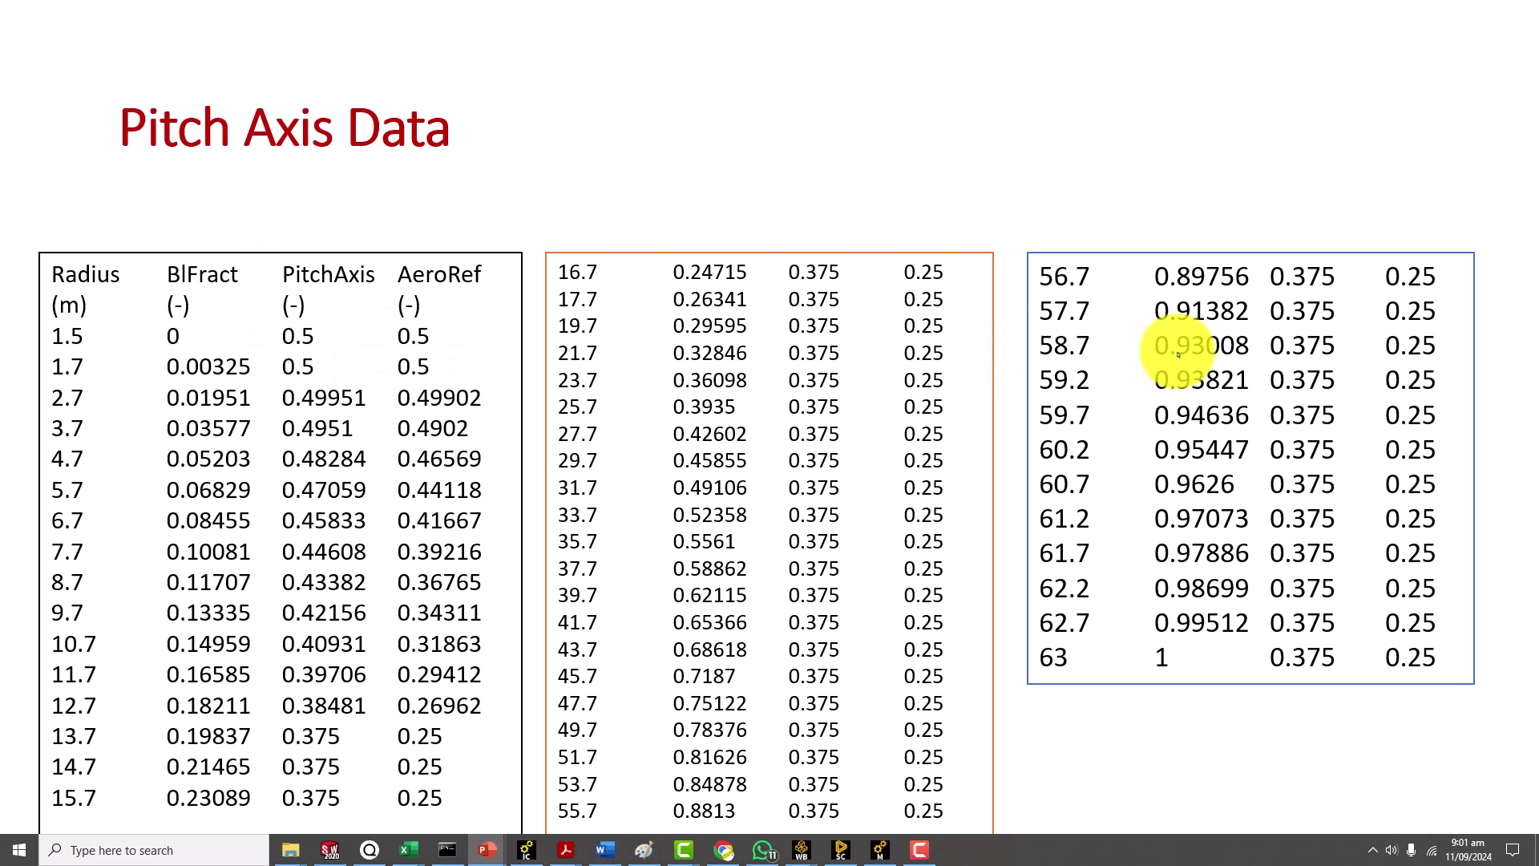
pyautogui.click(319, 449)
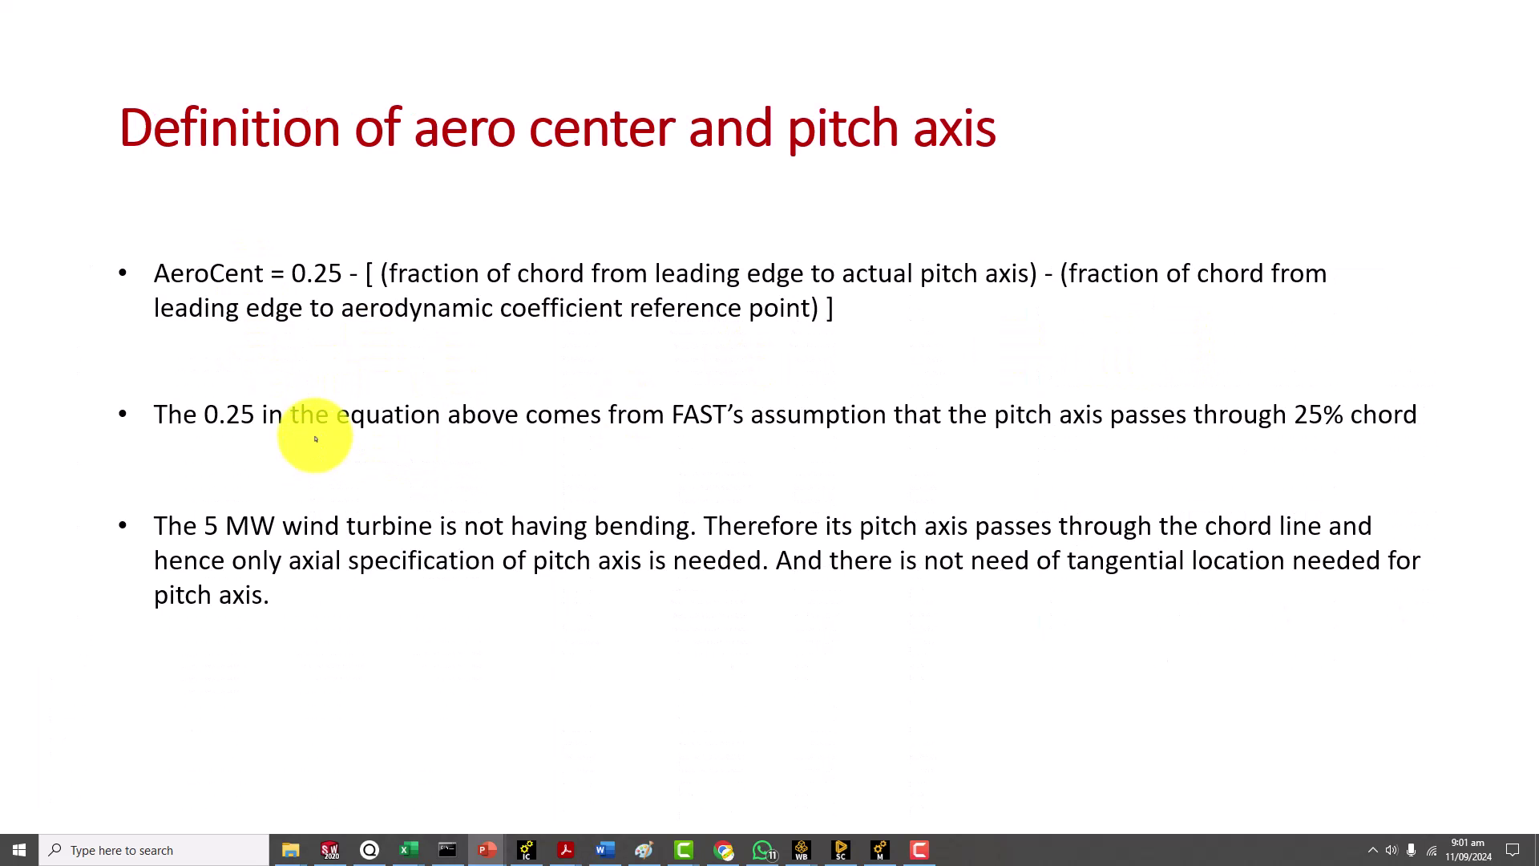
pyautogui.click(457, 505)
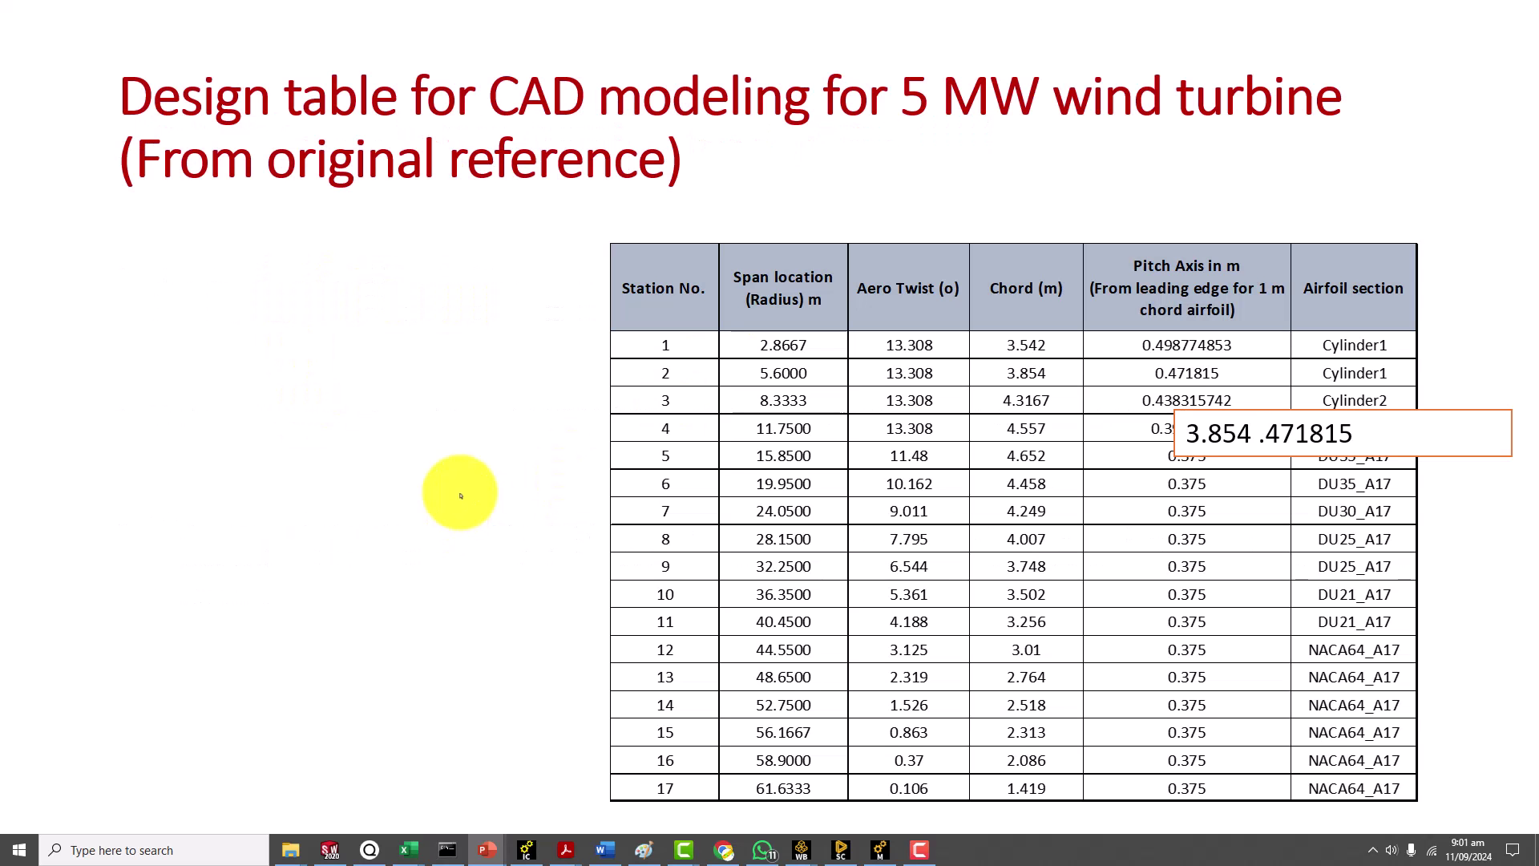
pyautogui.press('Escape')
# Delete the stray 3.854 .471815 text box on slide 6 and present that slide full screen
pyautogui.click(1092, 463)
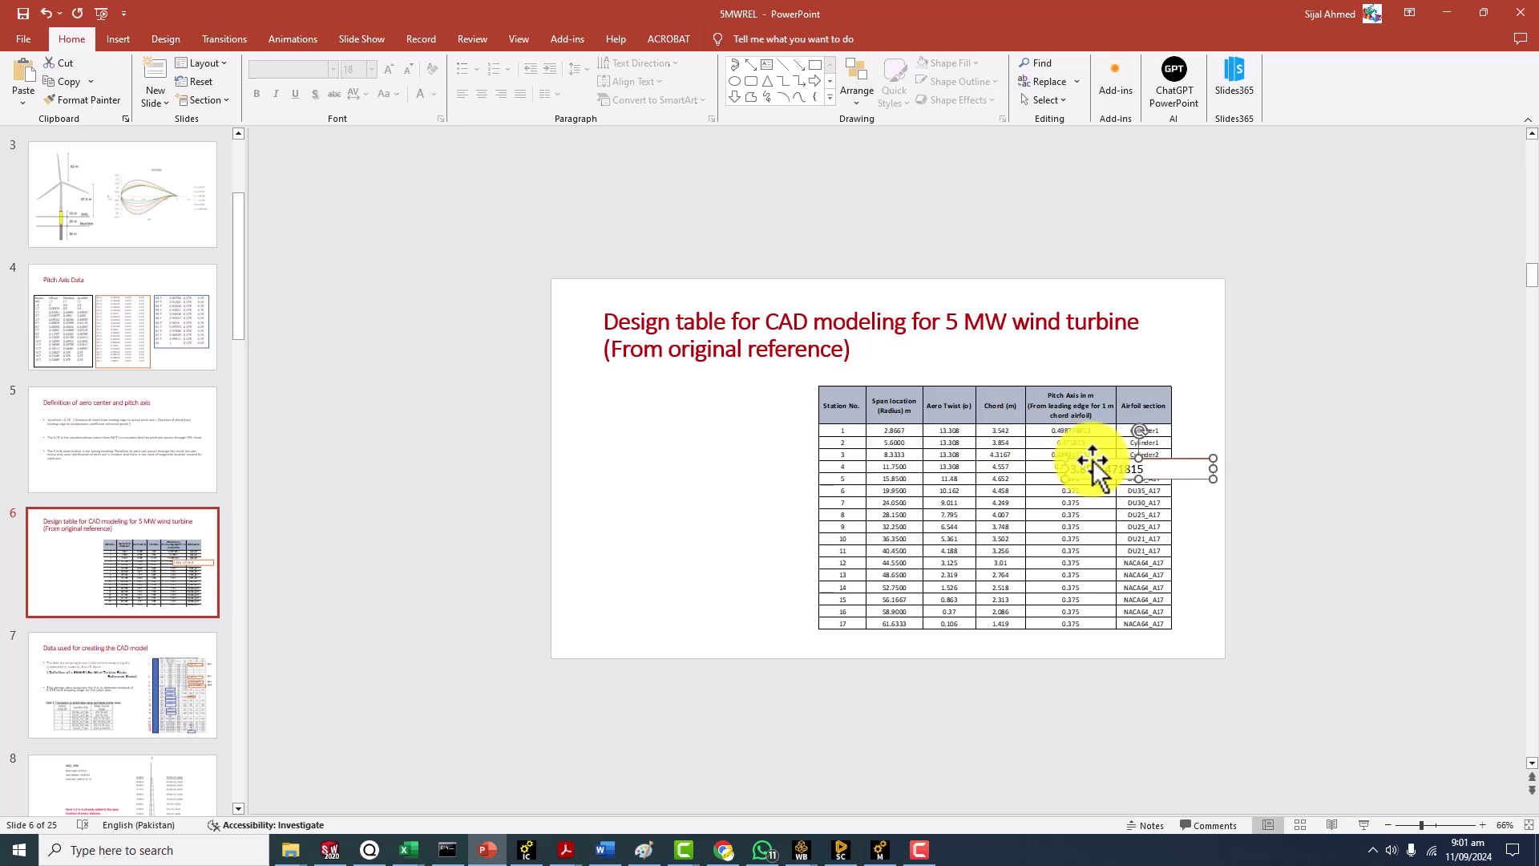
pyautogui.press('Delete')
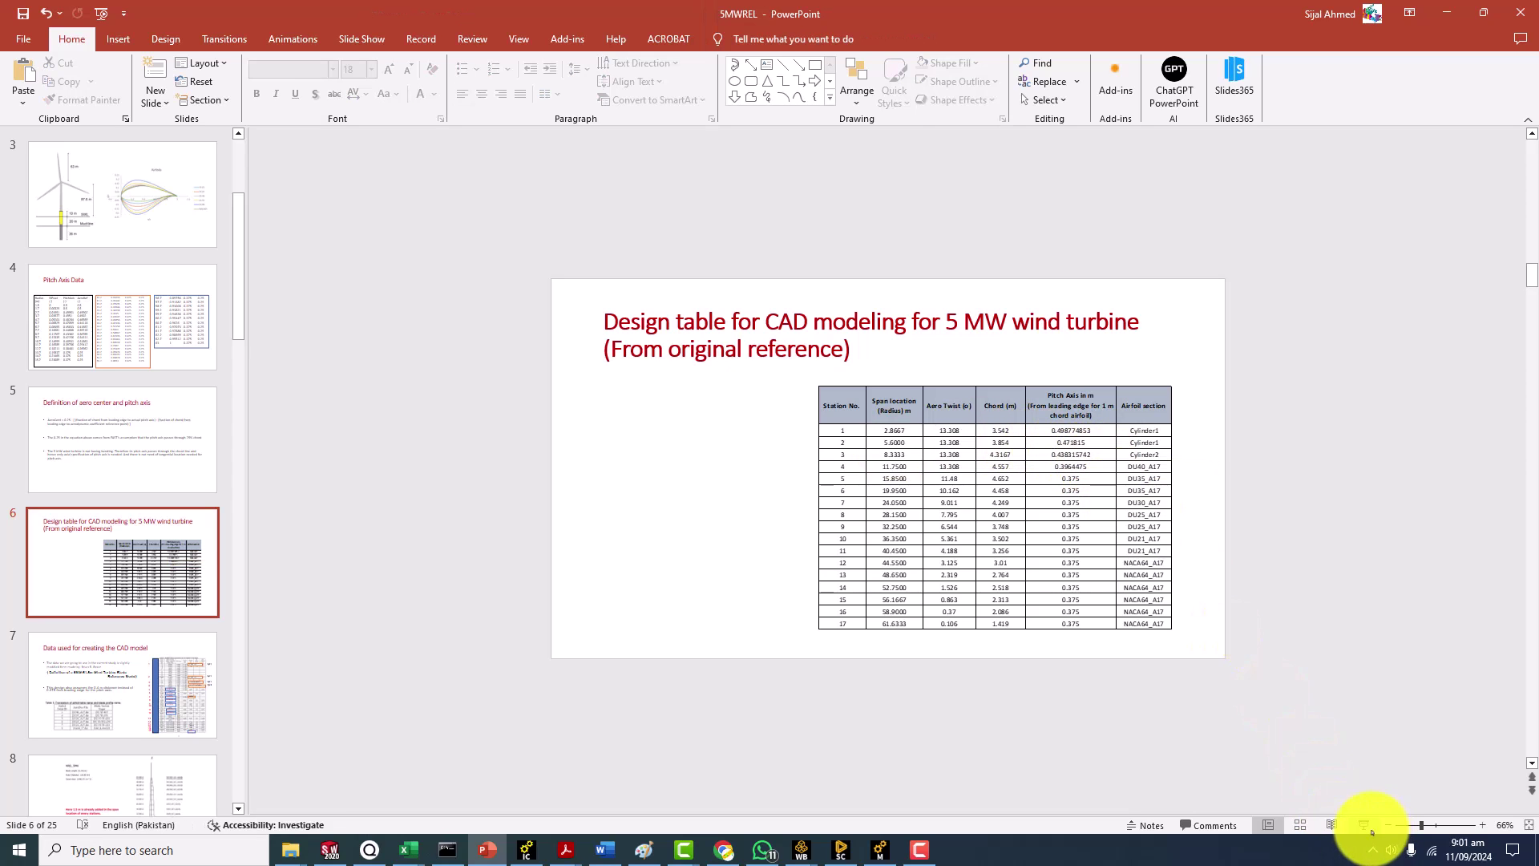
pyautogui.click(1363, 825)
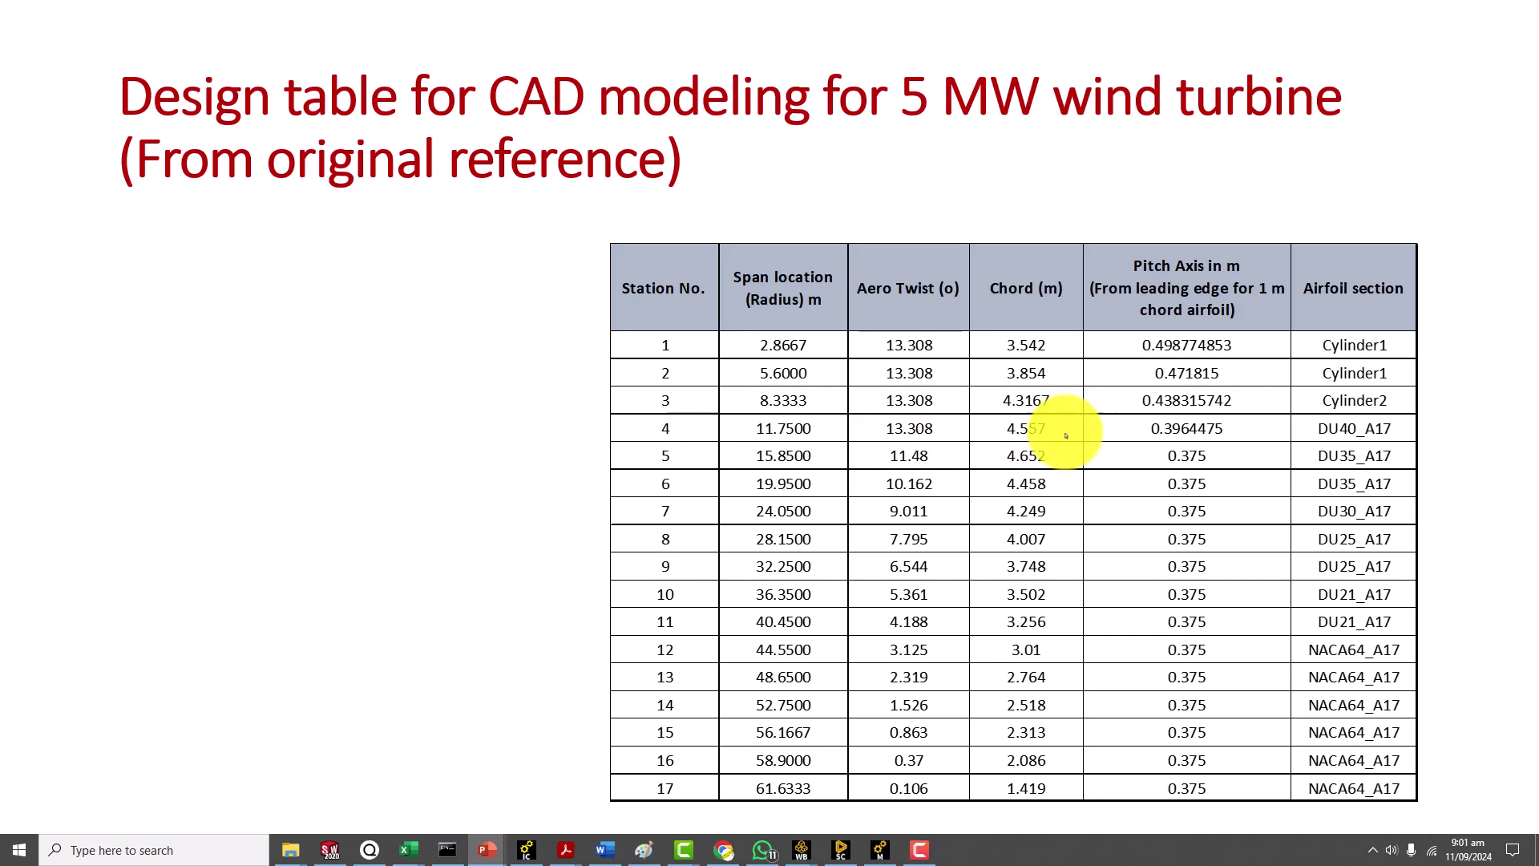
# Rotate the NREL_5MW blade in QBlade's 3D view and review HAWT Blade Design data from row 1
pyautogui.click(992, 438)
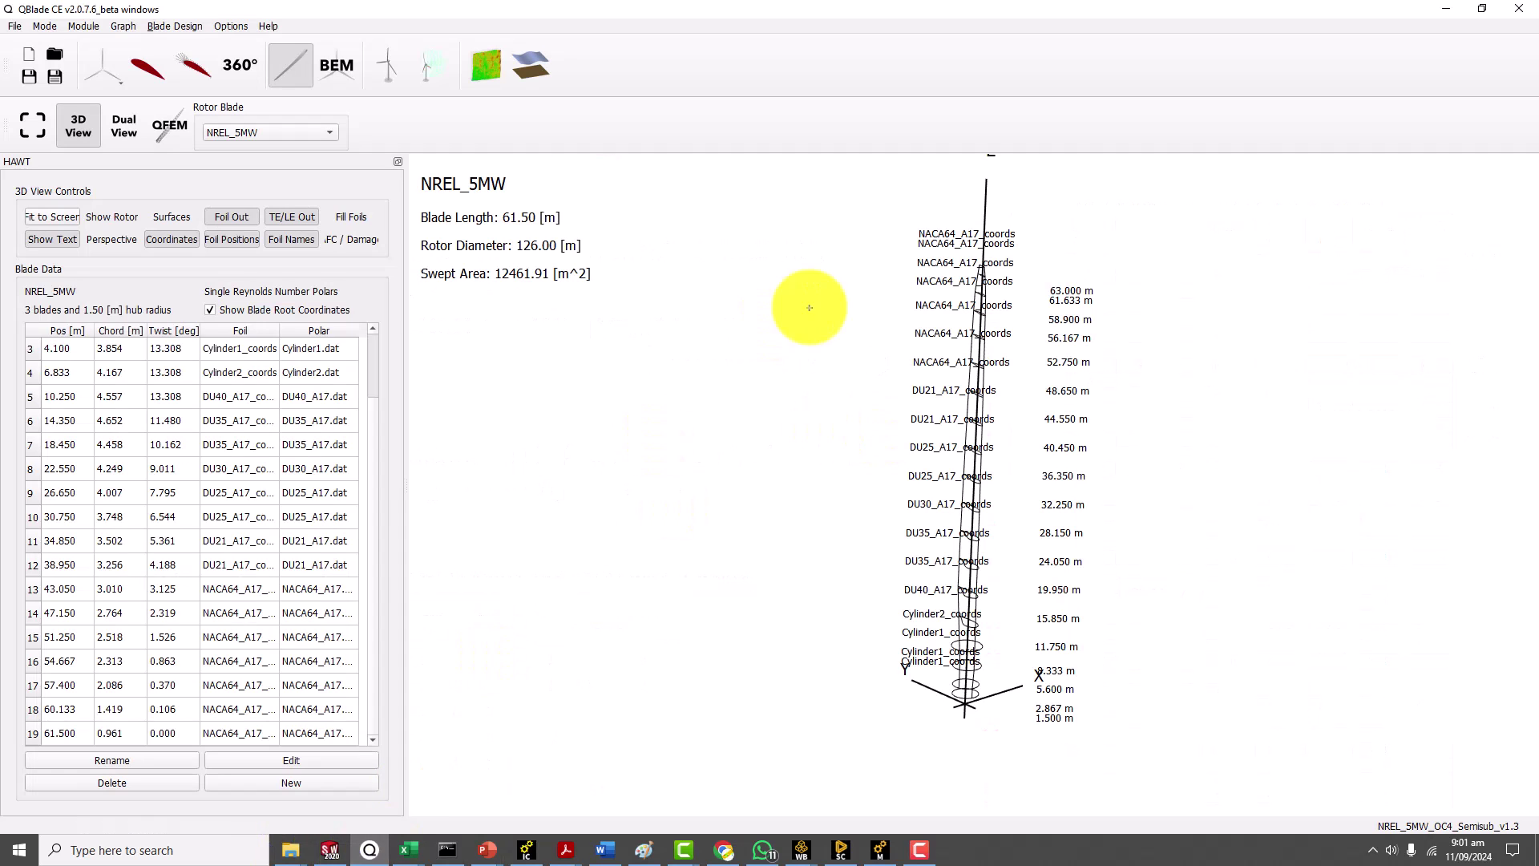
pyautogui.moveTo(834, 300); pyautogui.dragTo(996, 353)
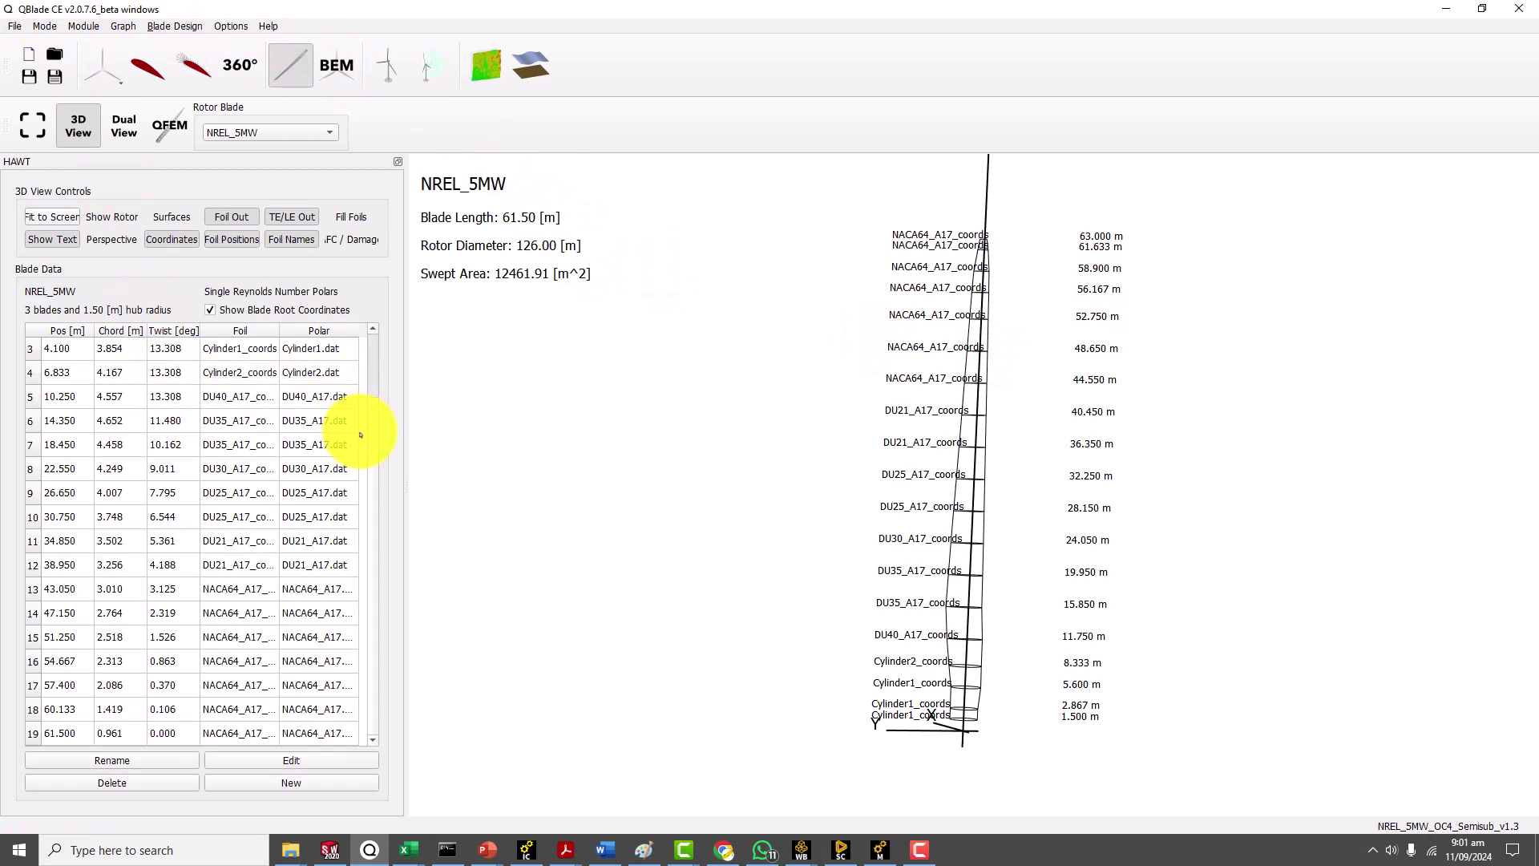
pyautogui.click(296, 71)
pyautogui.scroll(1, 373, 382)
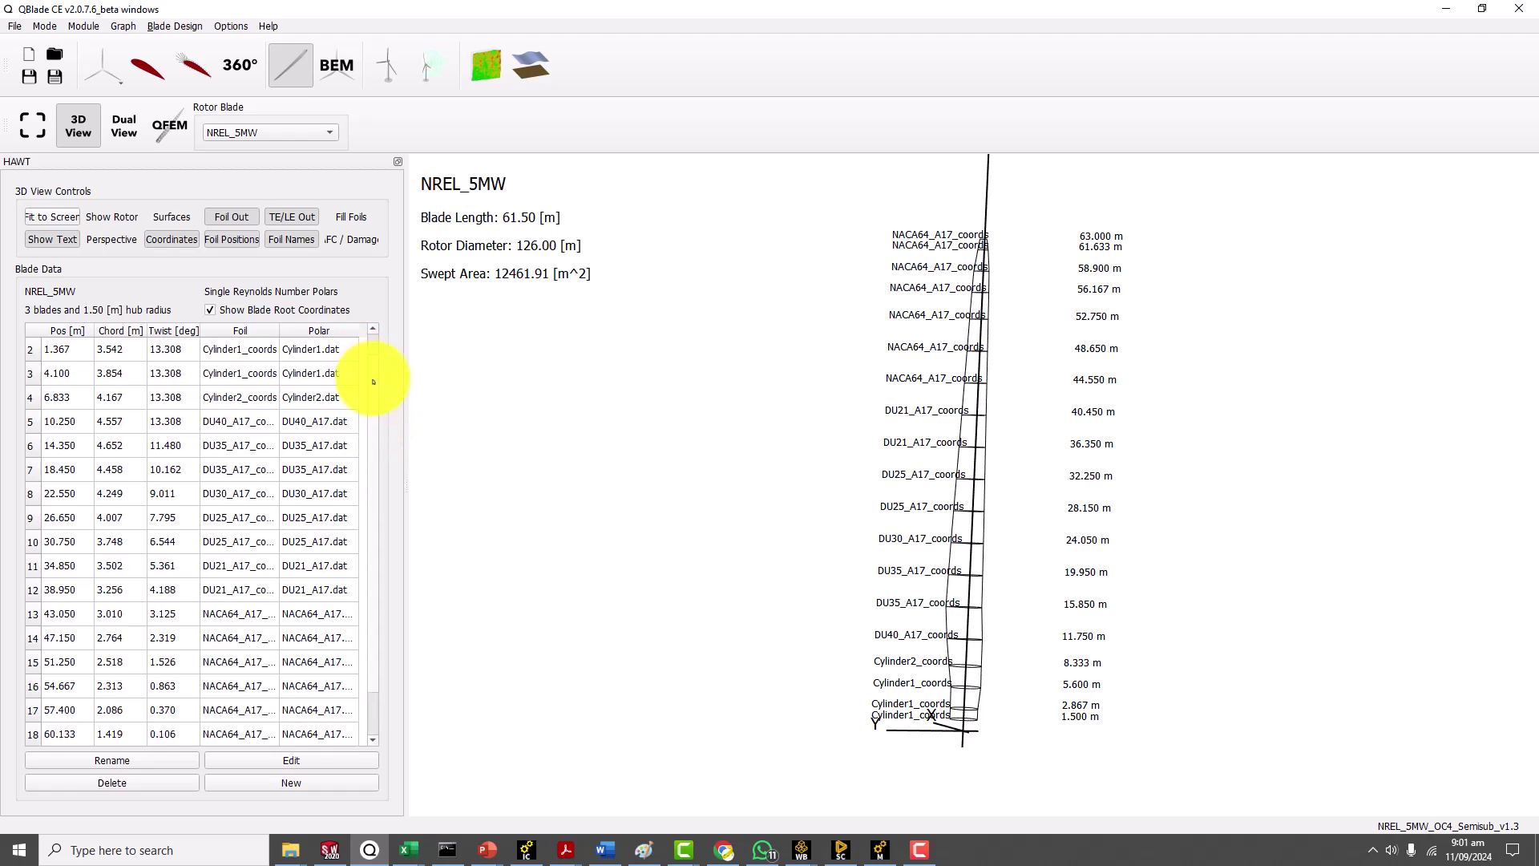
pyautogui.scroll(1, 373, 381)
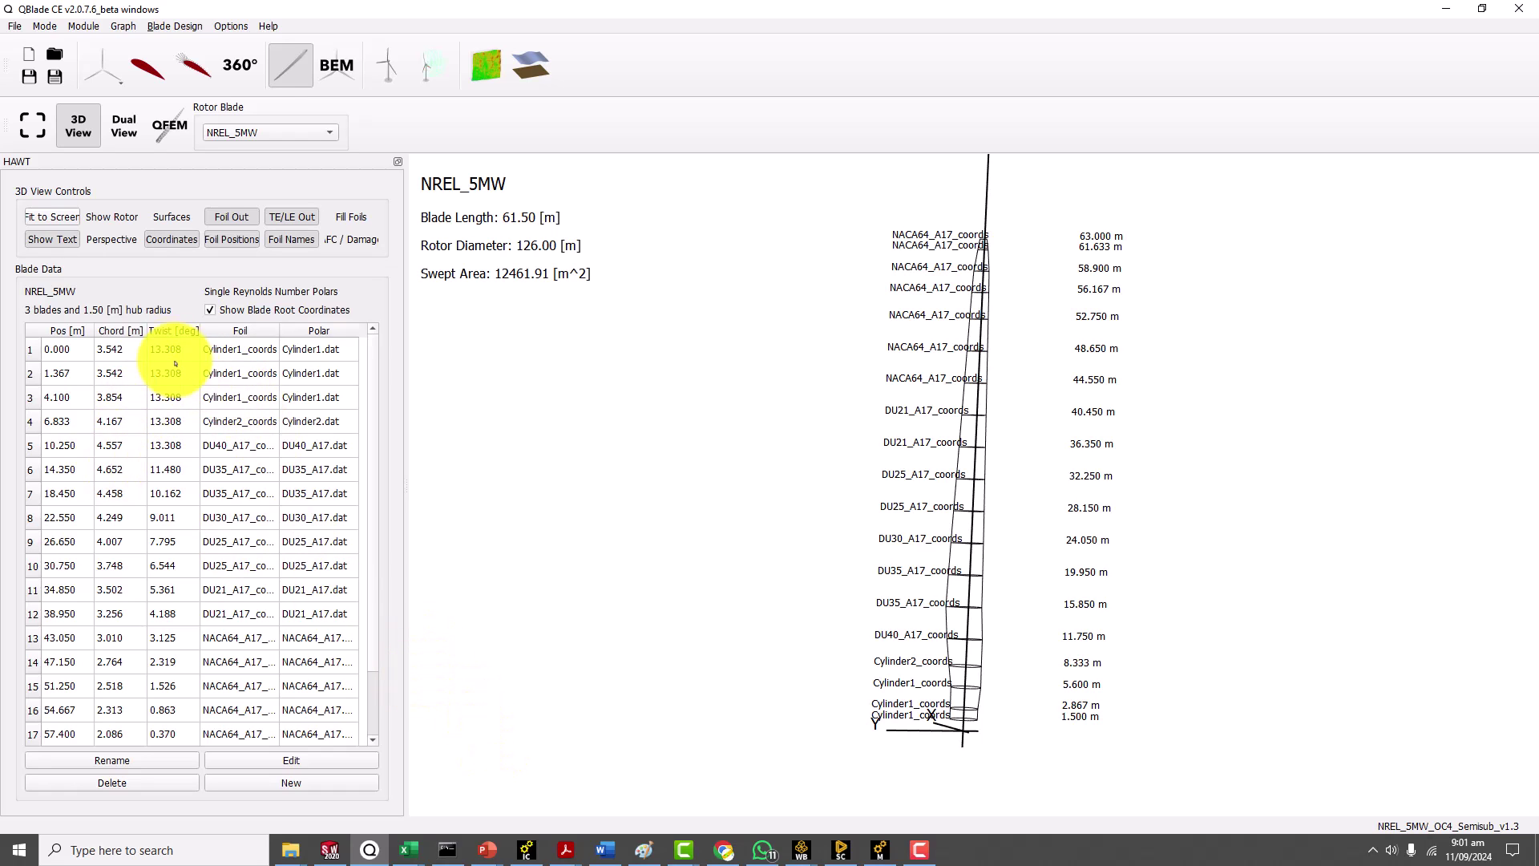
pyautogui.click(488, 850)
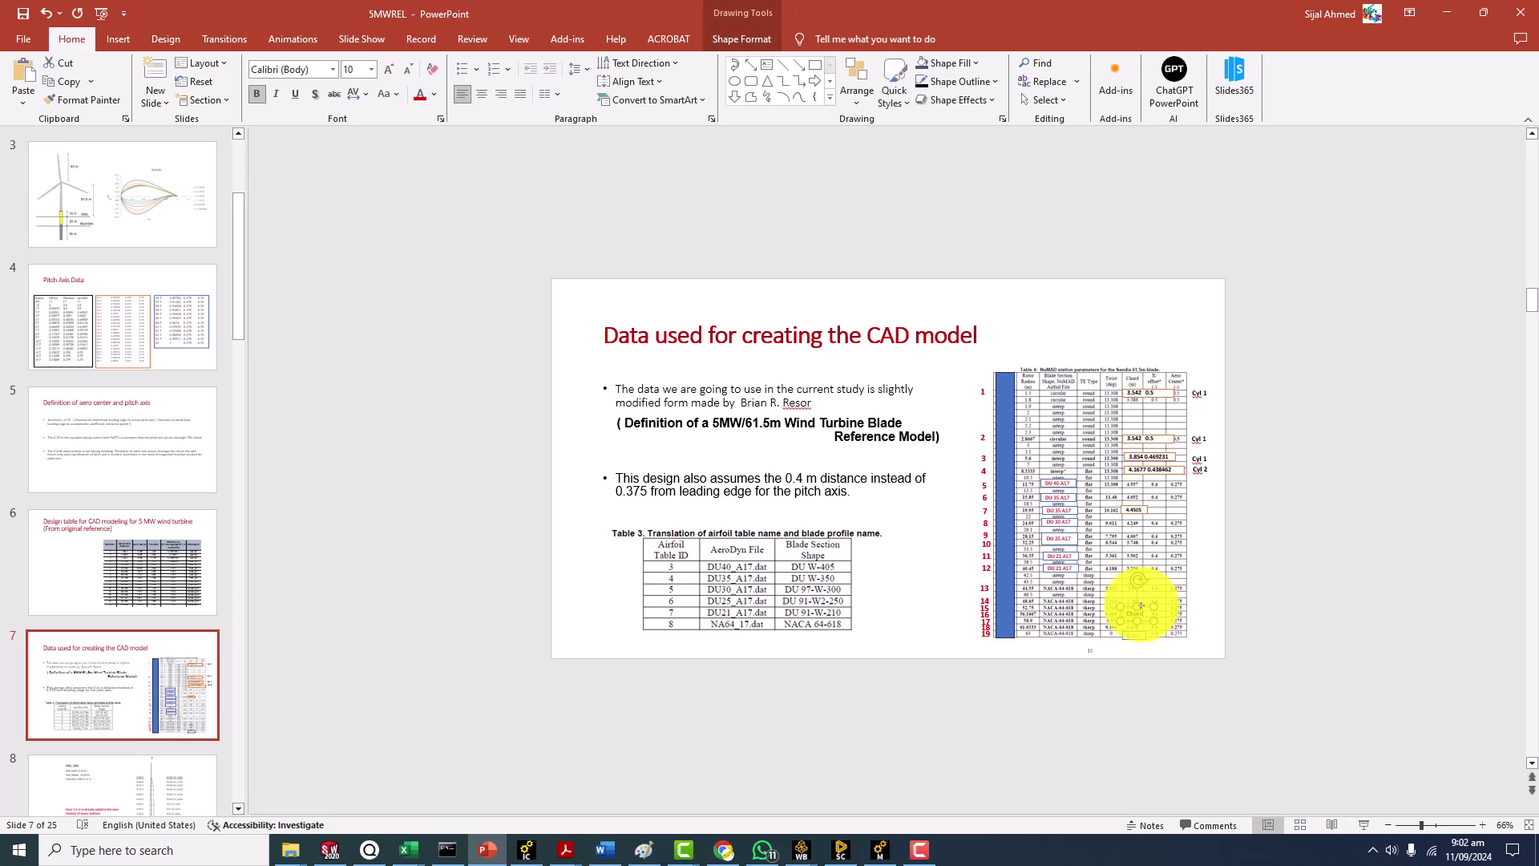
# Zoom slide 7 to 150% and compare its NuMAD station table with QBlade's blade data
pyautogui.press('Escape')
pyautogui.keyDown('ctrl'); pyautogui.scroll(5, 1295, 602); pyautogui.keyUp('ctrl')
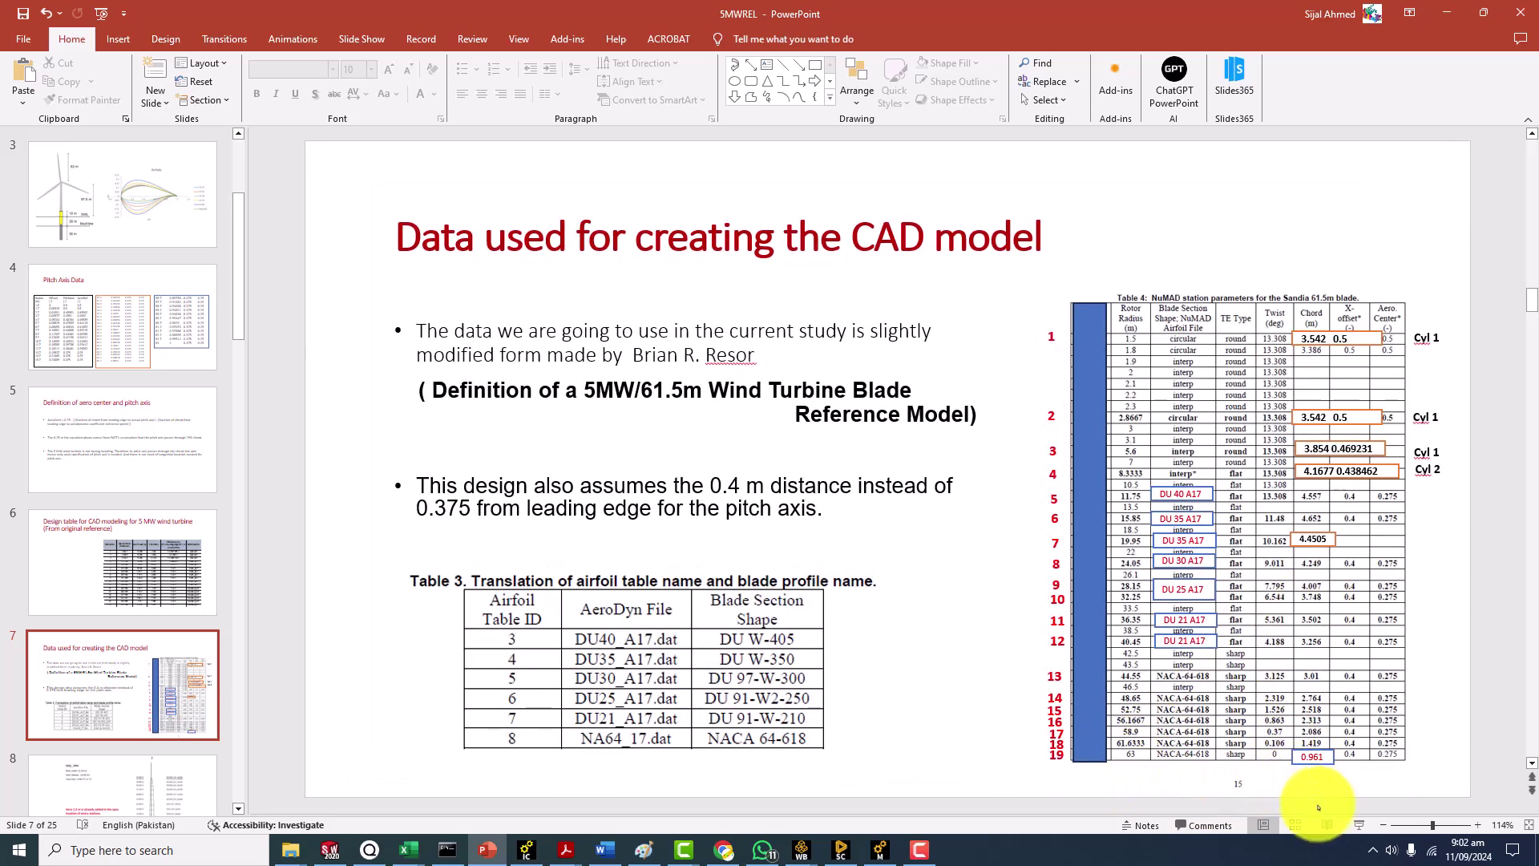
pyautogui.keyDown('ctrl'); pyautogui.scroll(1, 1411, 761); pyautogui.keyUp('ctrl')
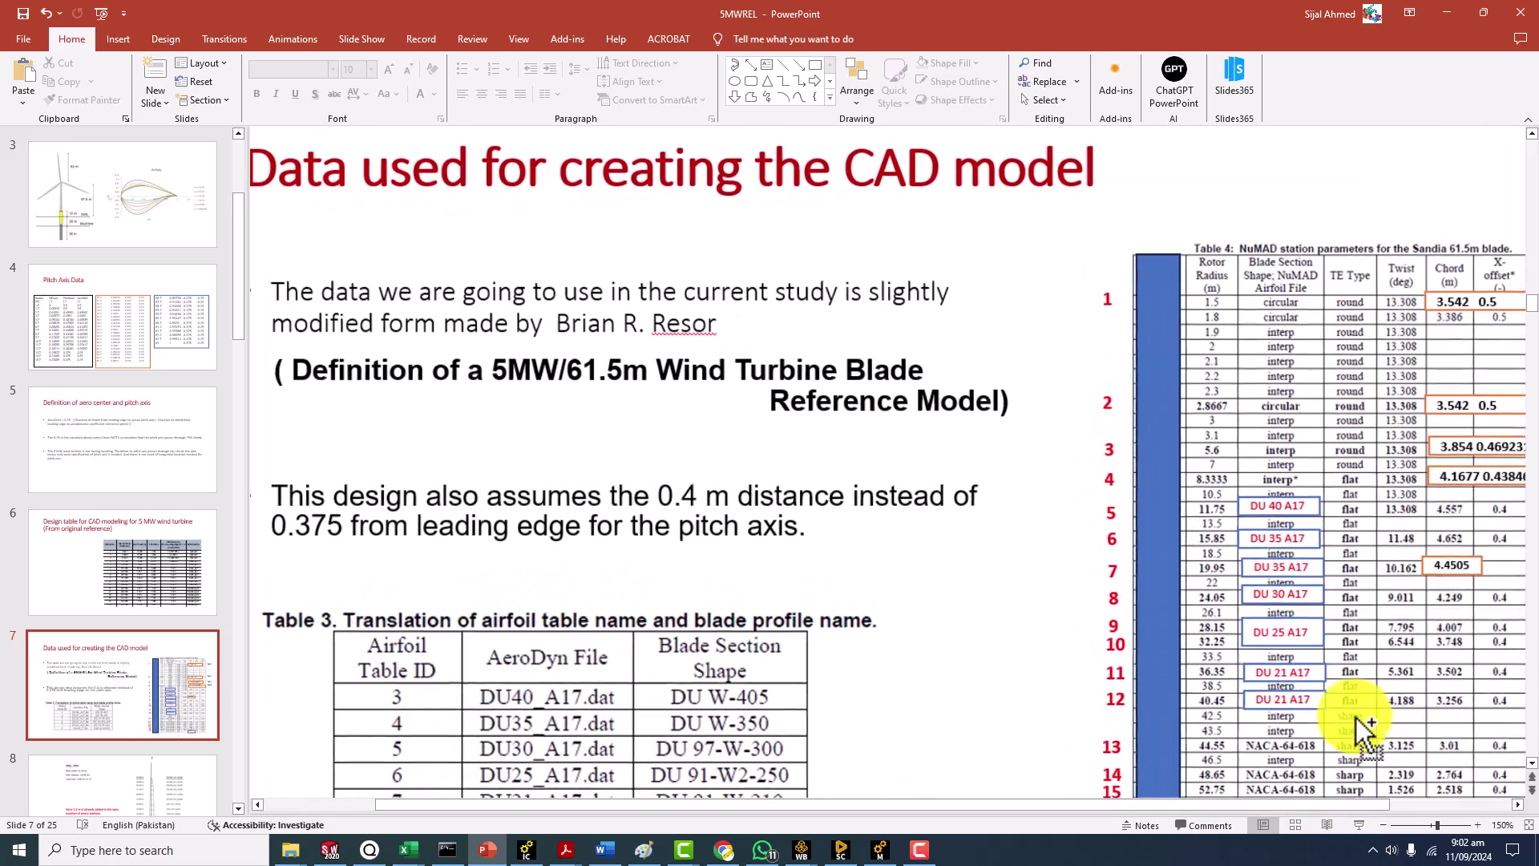
pyautogui.keyDown('ctrl'); pyautogui.scroll(2, 1362, 725); pyautogui.keyUp('ctrl')
pyautogui.scroll(-3, 1197, 804)
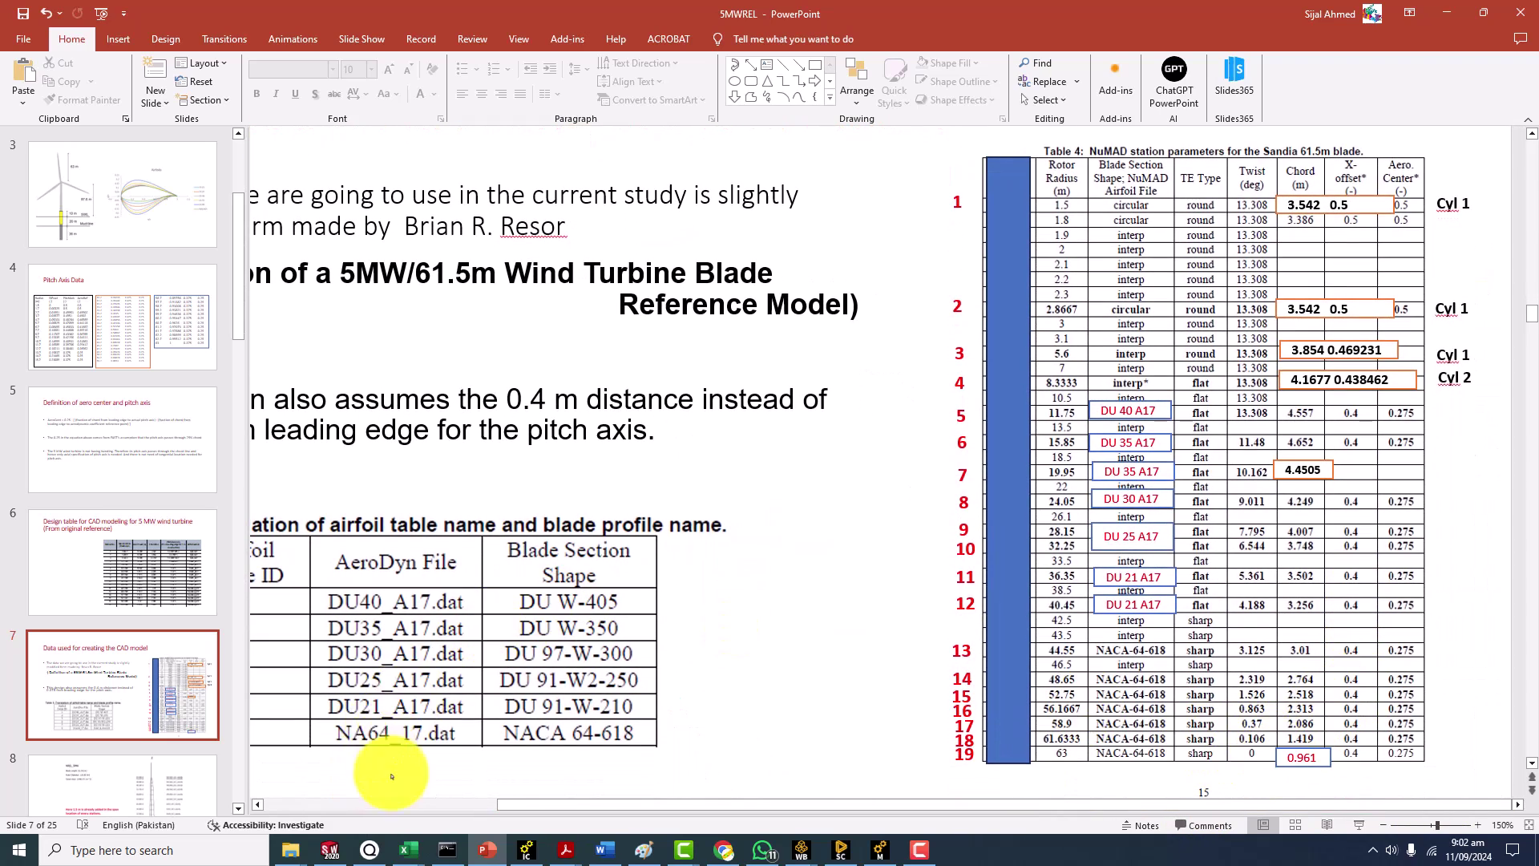
pyautogui.click(370, 850)
pyautogui.scroll(-1, 192, 584)
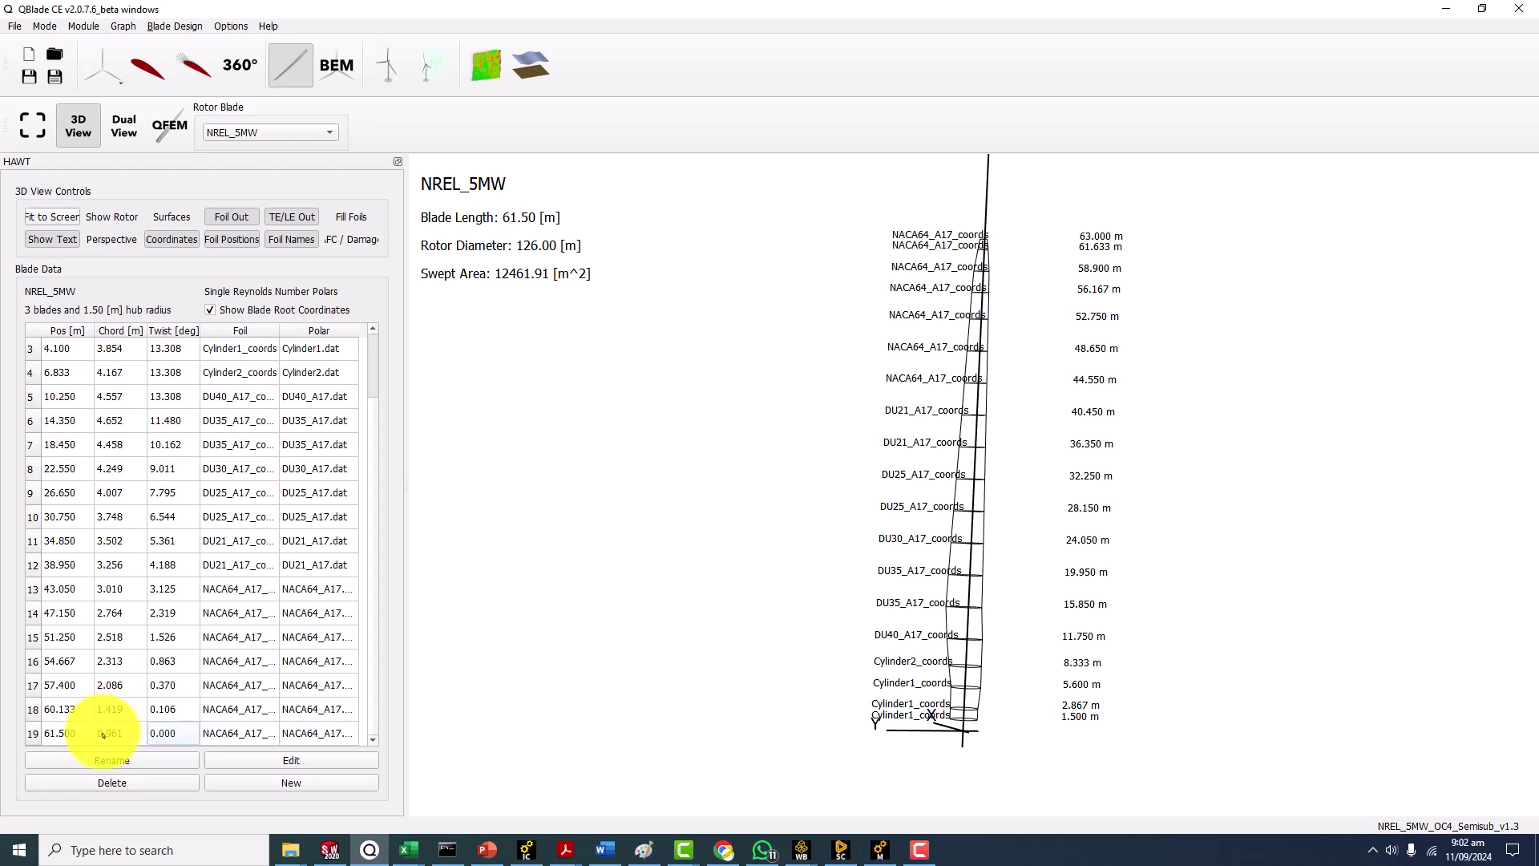
pyautogui.click(1445, 9)
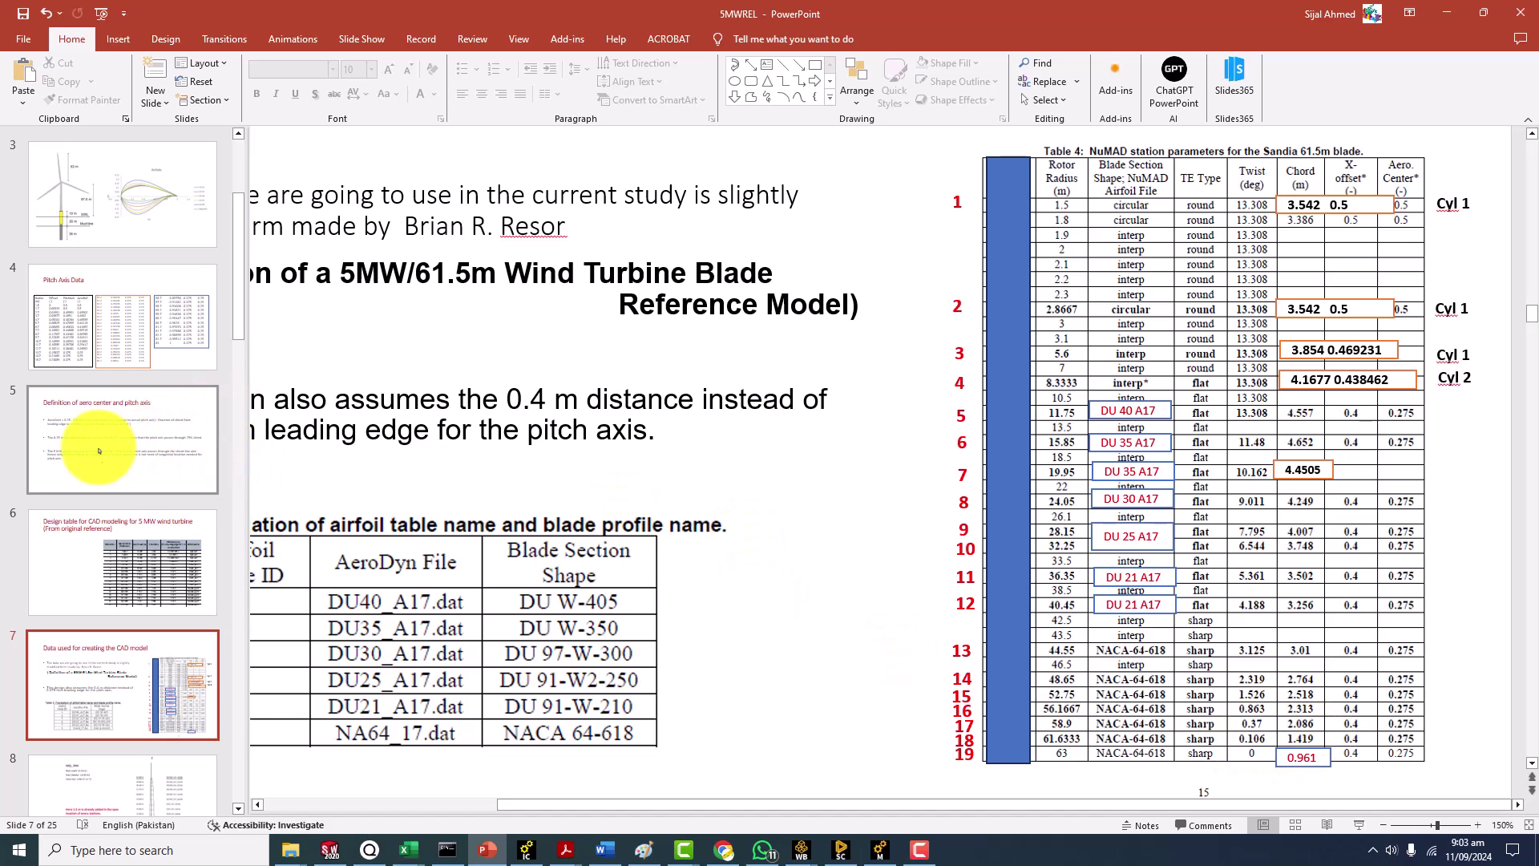
# Check the blade specs and airfoil data on slide 2, then go back to slide 7
pyautogui.scroll(3, 102, 421)
pyautogui.click(78, 321)
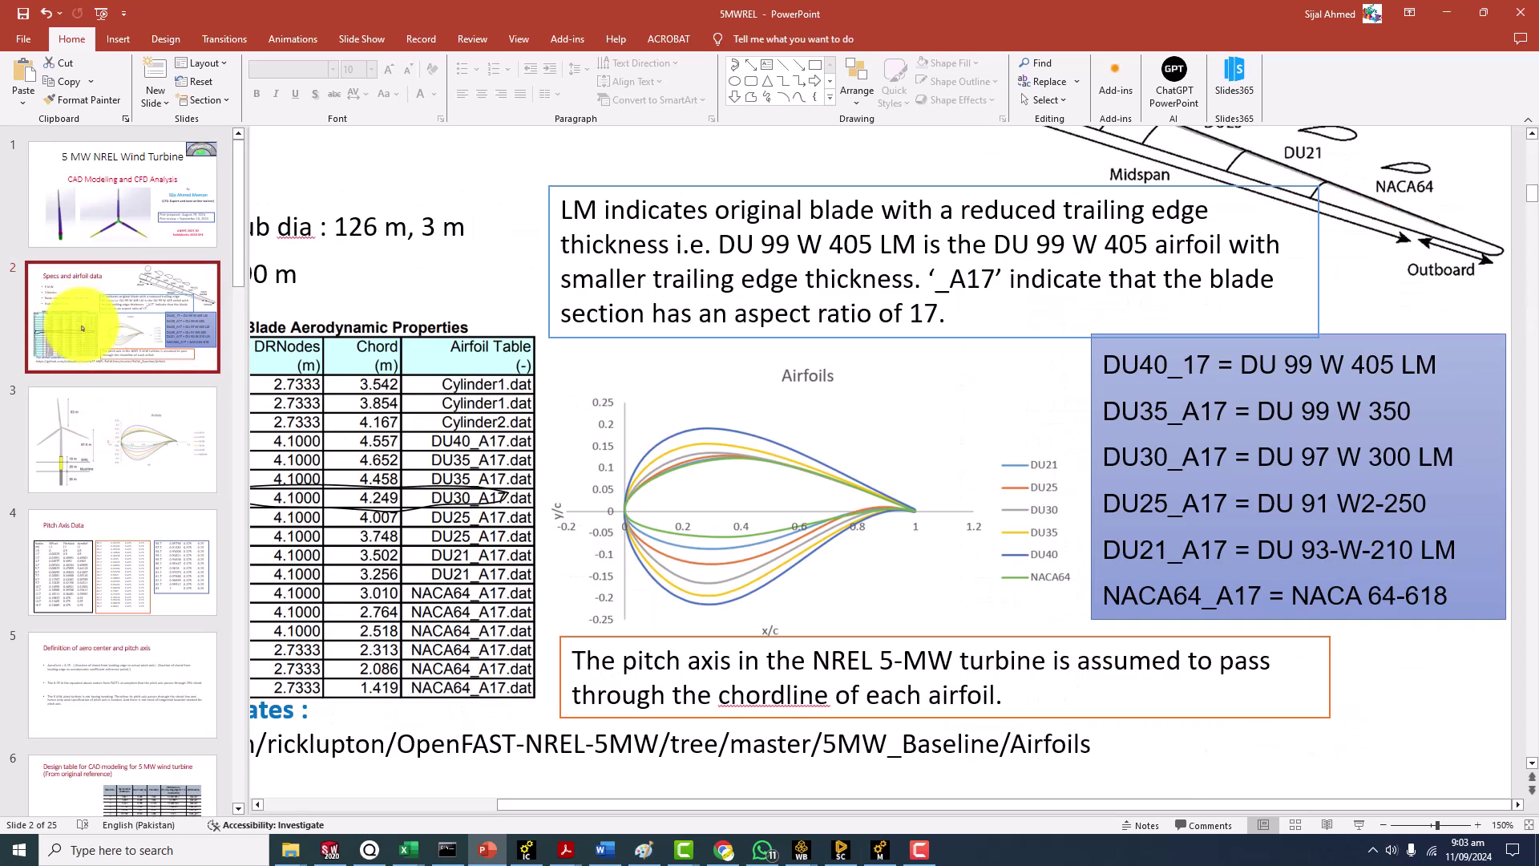
pyautogui.keyDown('ctrl'); pyautogui.scroll(-2, 380, 617); pyautogui.keyUp('ctrl')
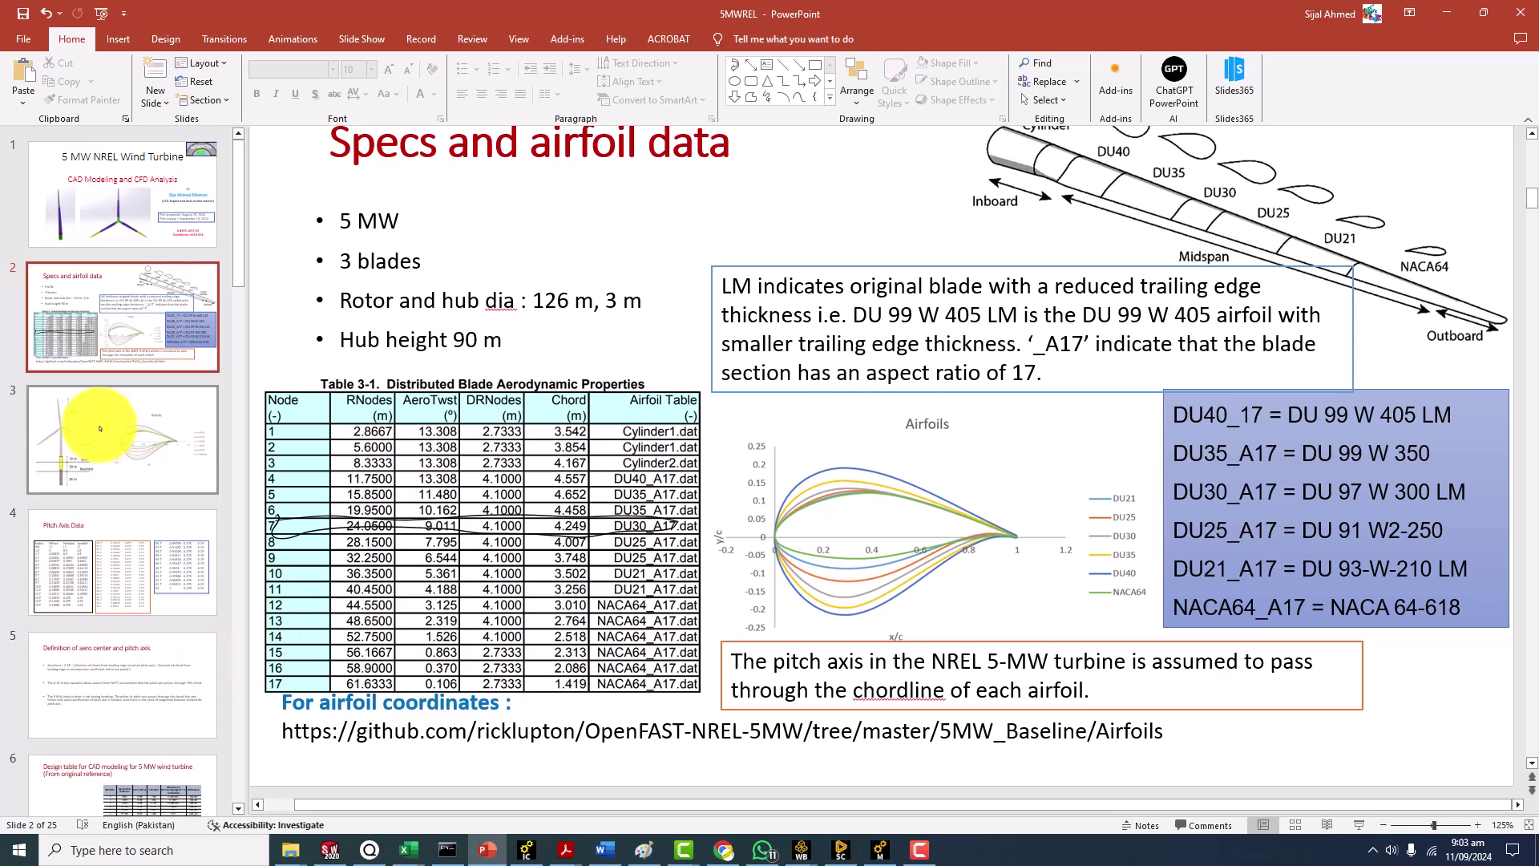
pyautogui.scroll(-3, 155, 634)
pyautogui.click(167, 578)
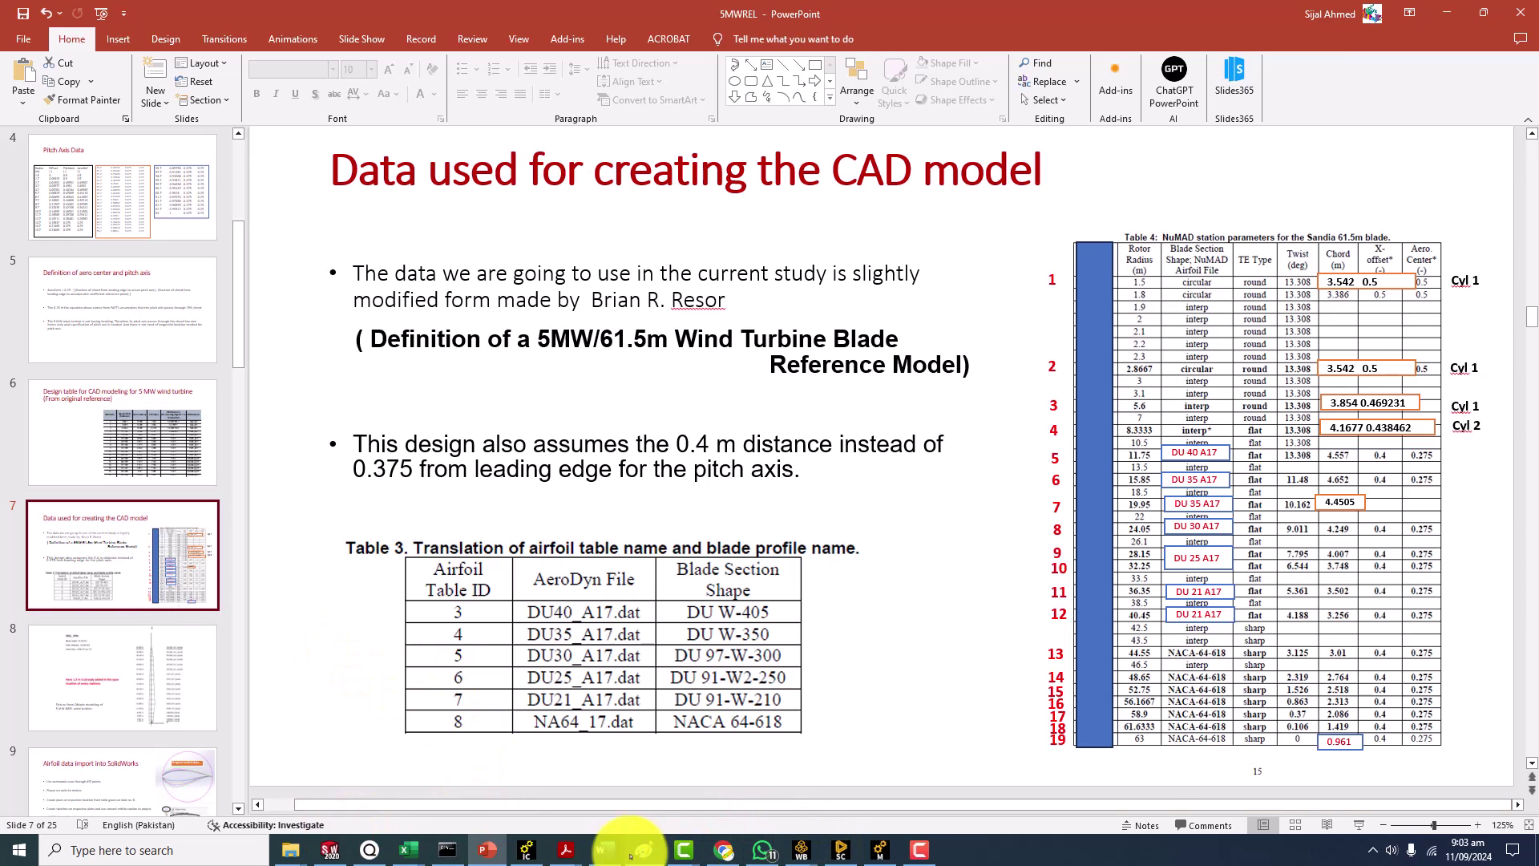
# Bring the Acrobat reference PDF forward and close the TSR search to clear its highlight
pyautogui.moveTo(566, 849)
pyautogui.click(292, 770)
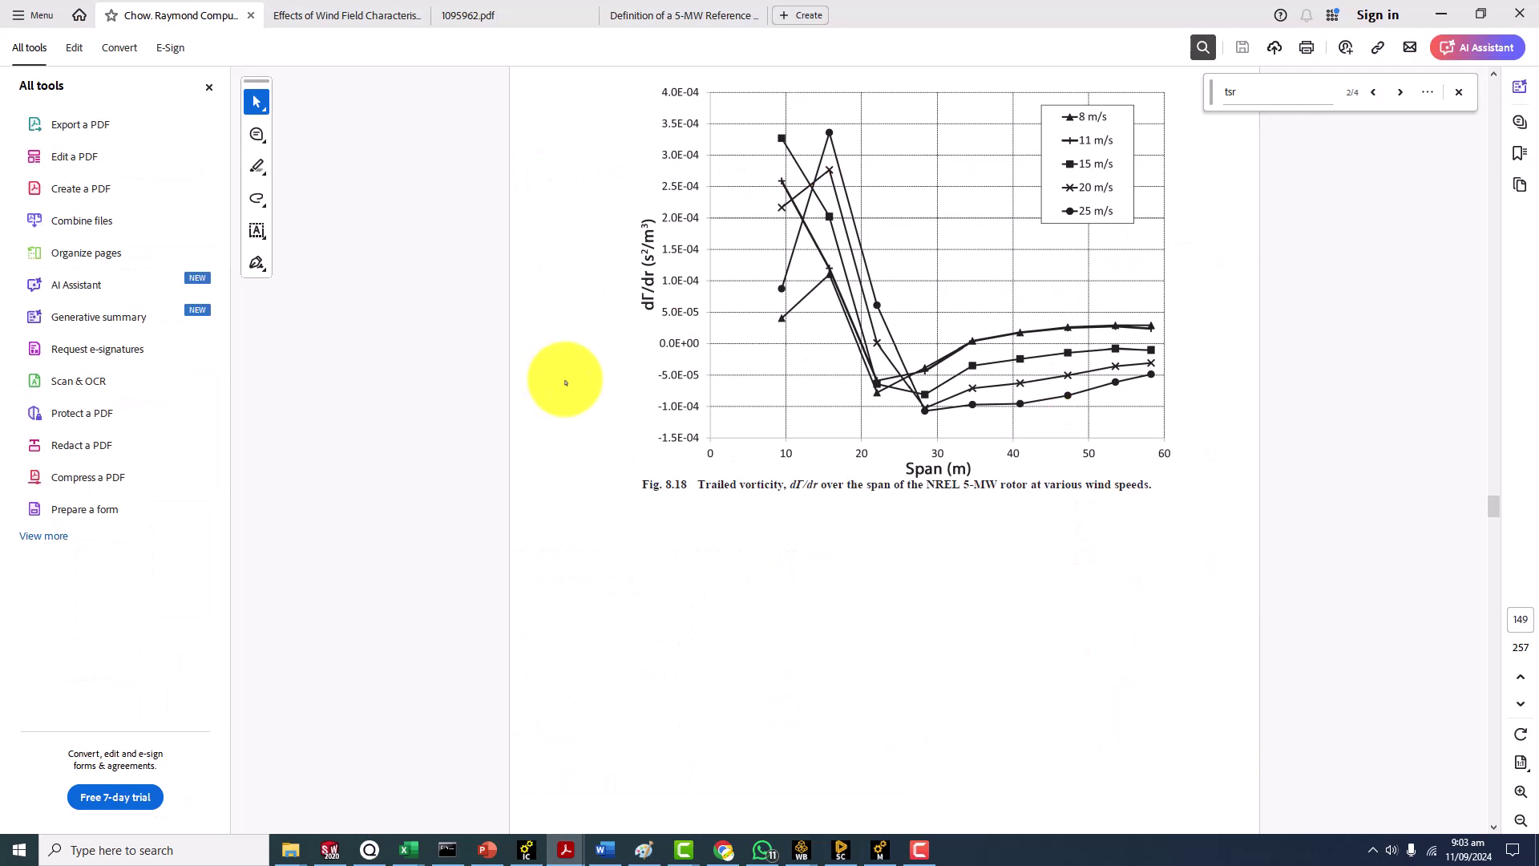
pyautogui.scroll(3, 333, 230)
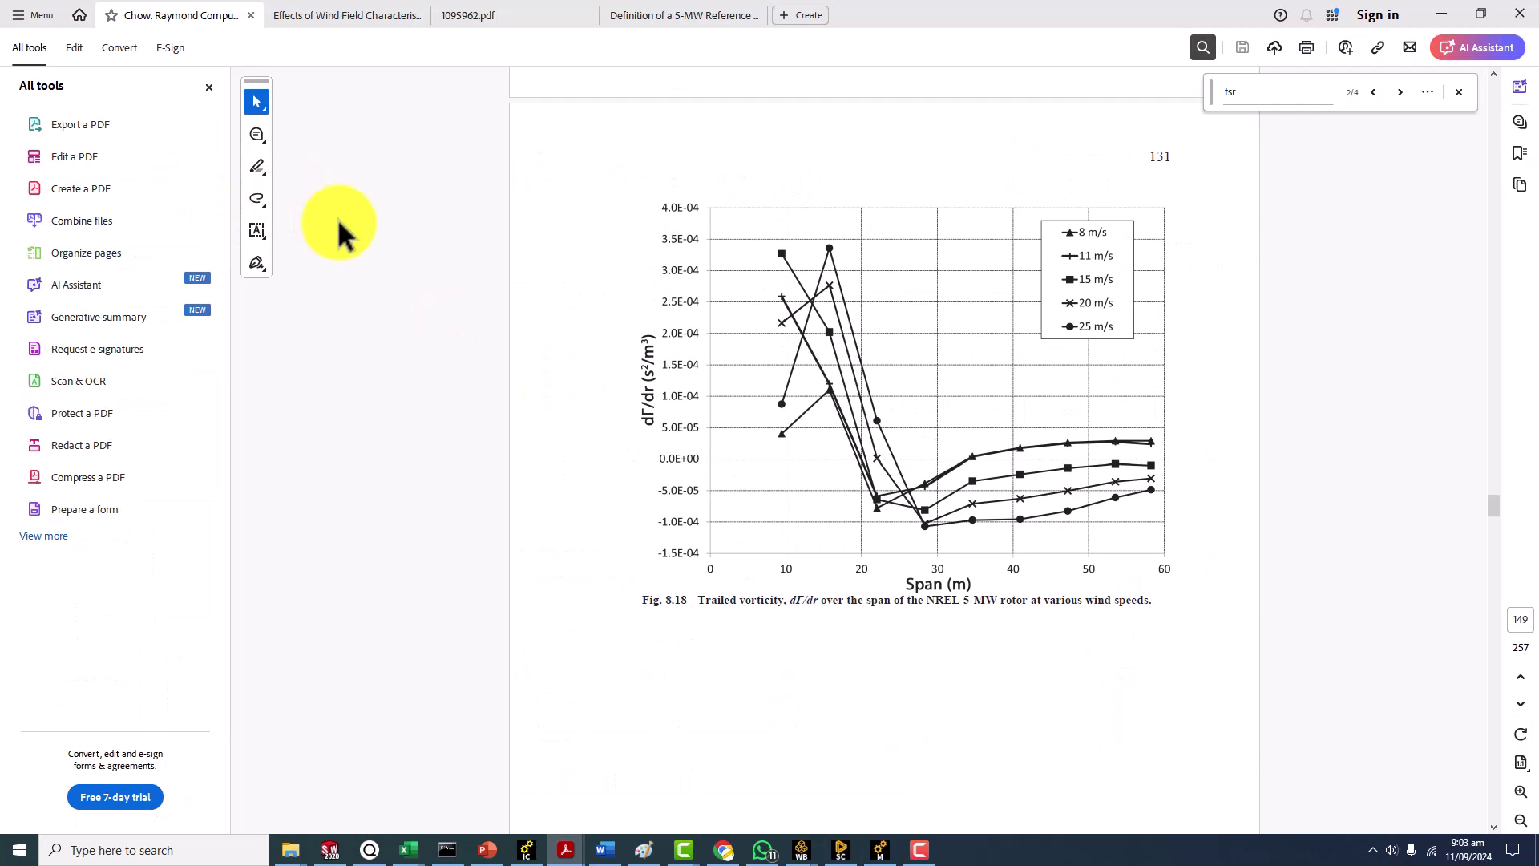
pyautogui.scroll(6, 339, 232)
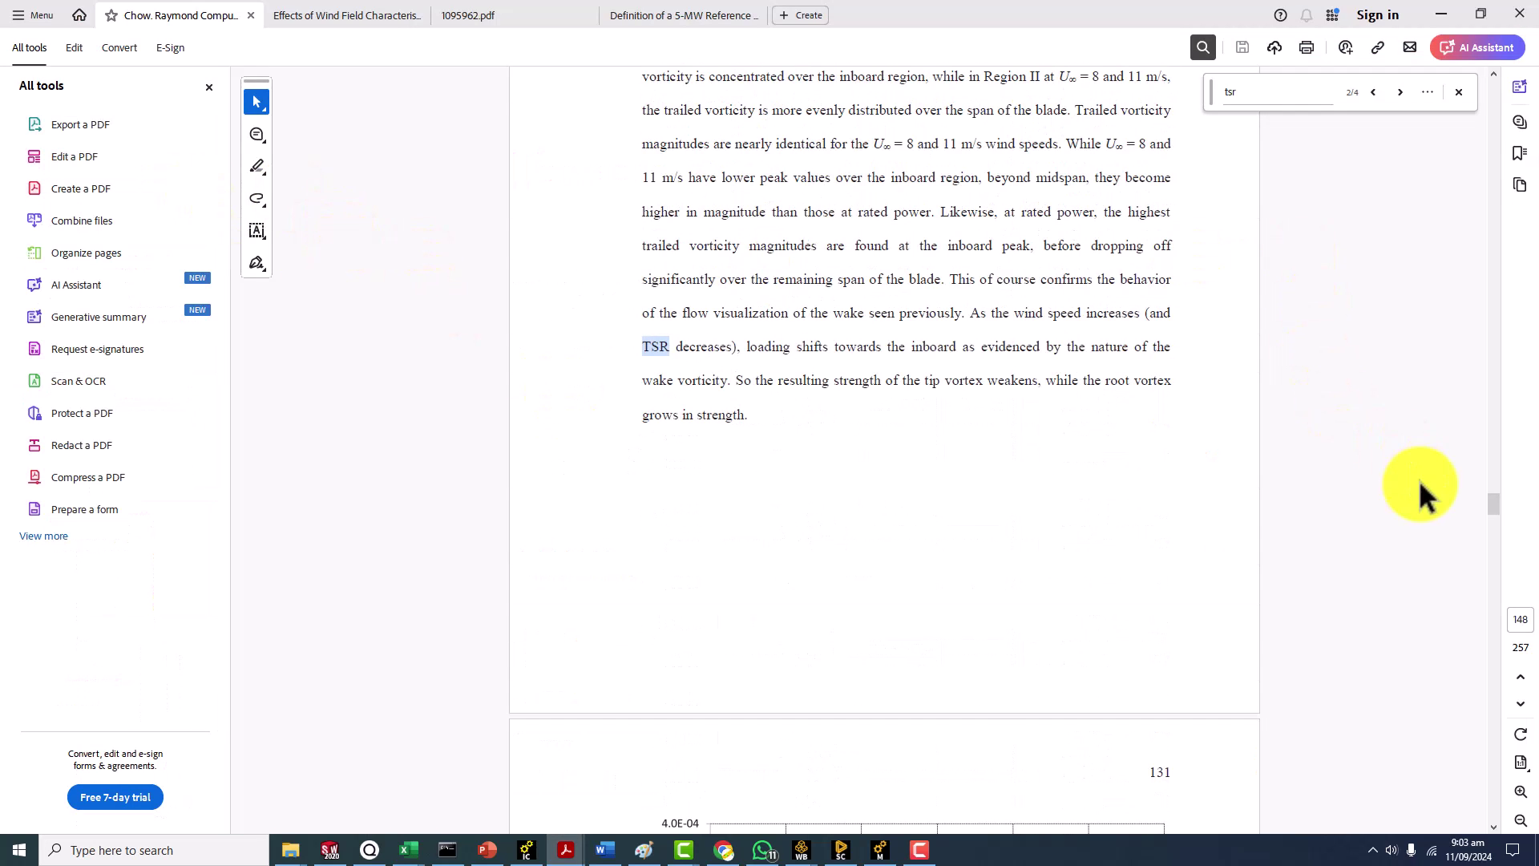
pyautogui.click(1458, 91)
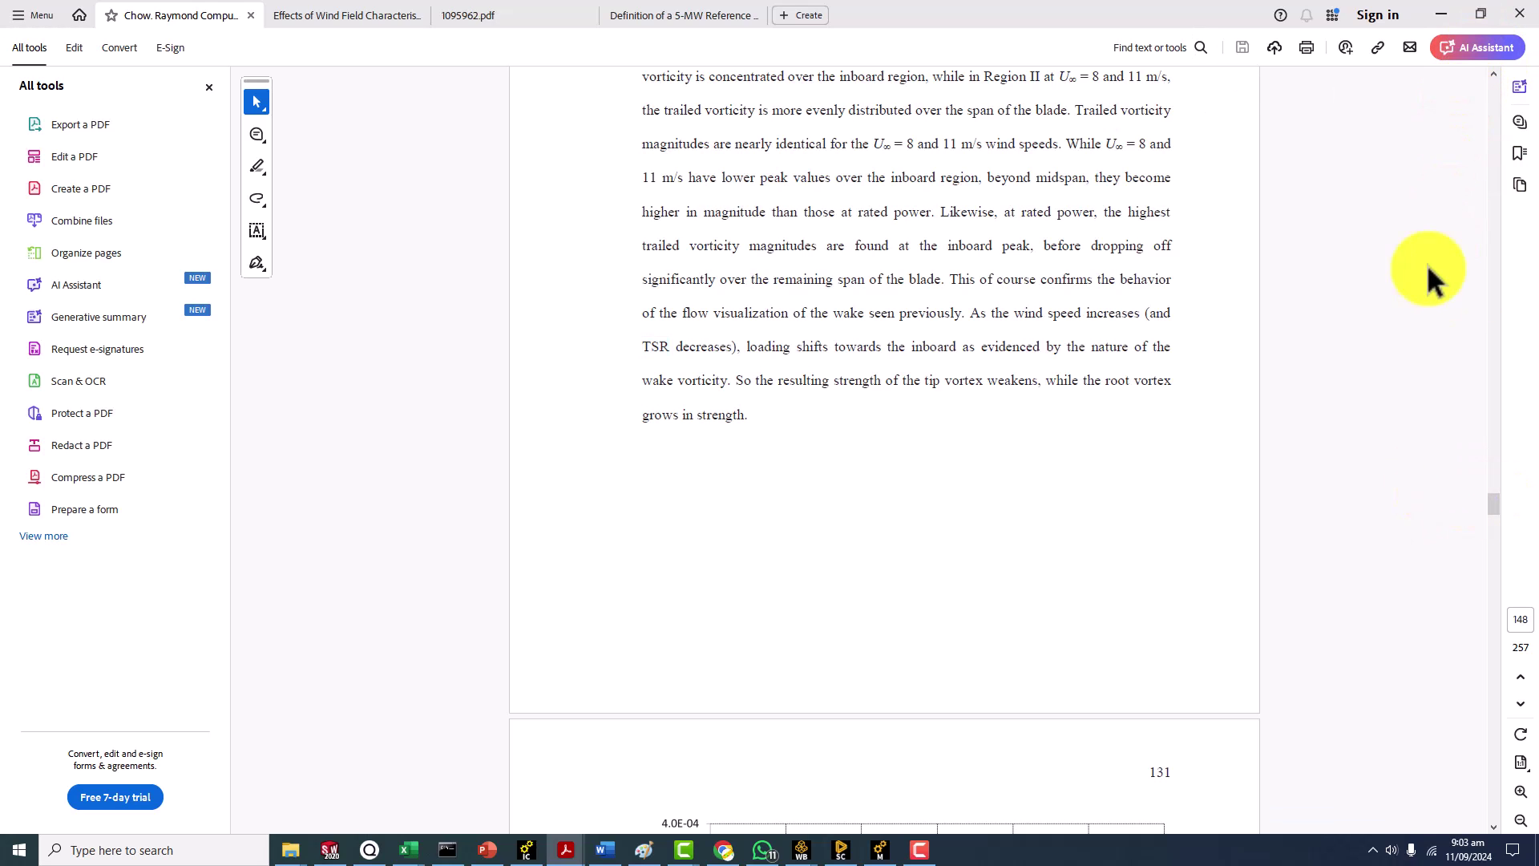
pyautogui.moveTo(1497, 505); pyautogui.dragTo(1487, 456)
# Scroll up through the thesis to the NREL 5-MW blade definition at Fig. 6.8 and Fig. 6.9
pyautogui.scroll(5, 1384, 446)
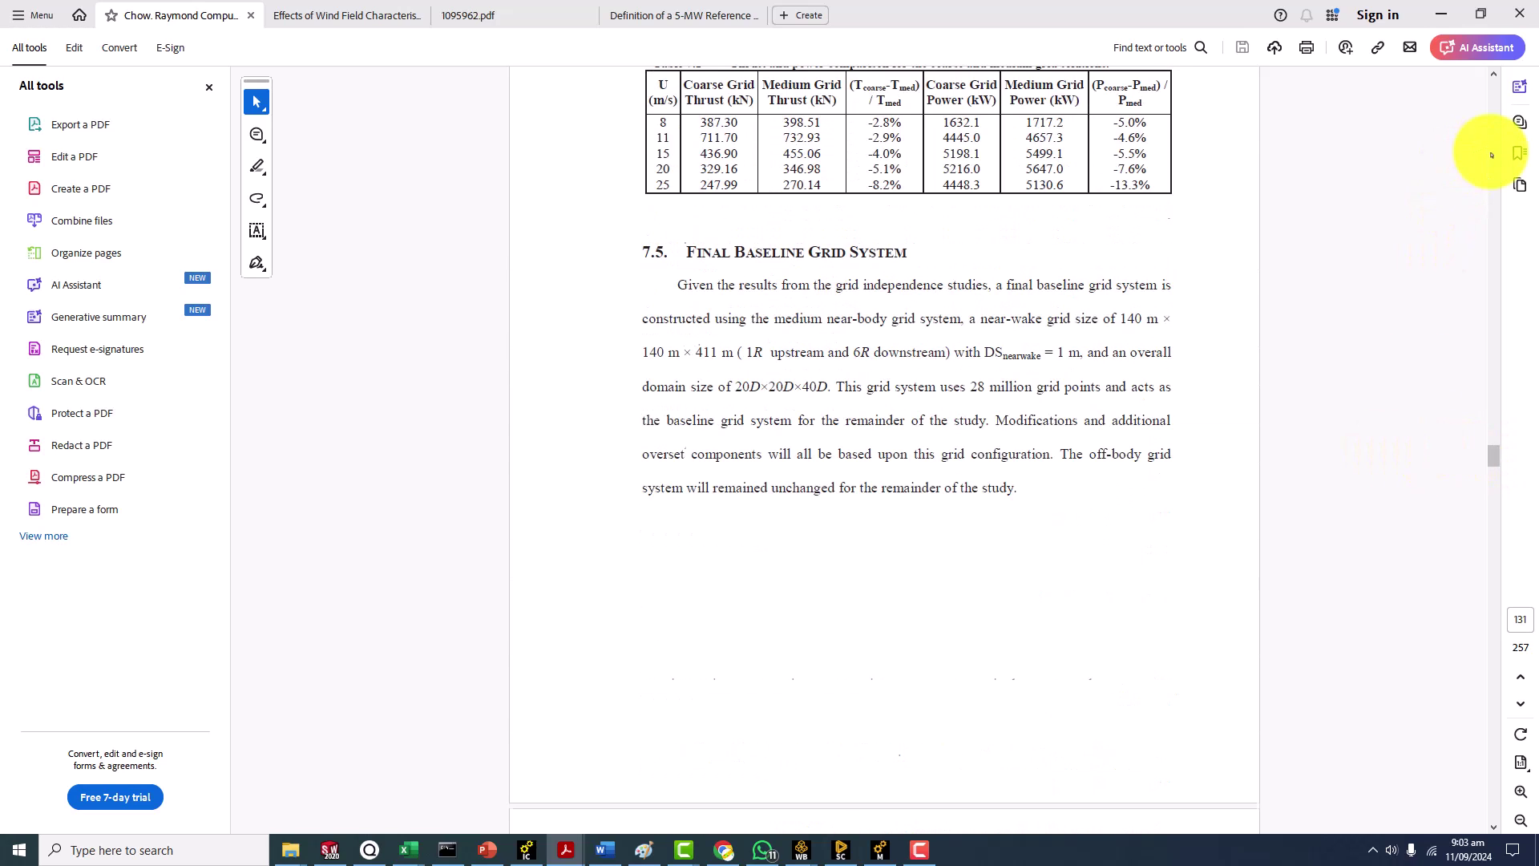
pyautogui.scroll(15, 1492, 155)
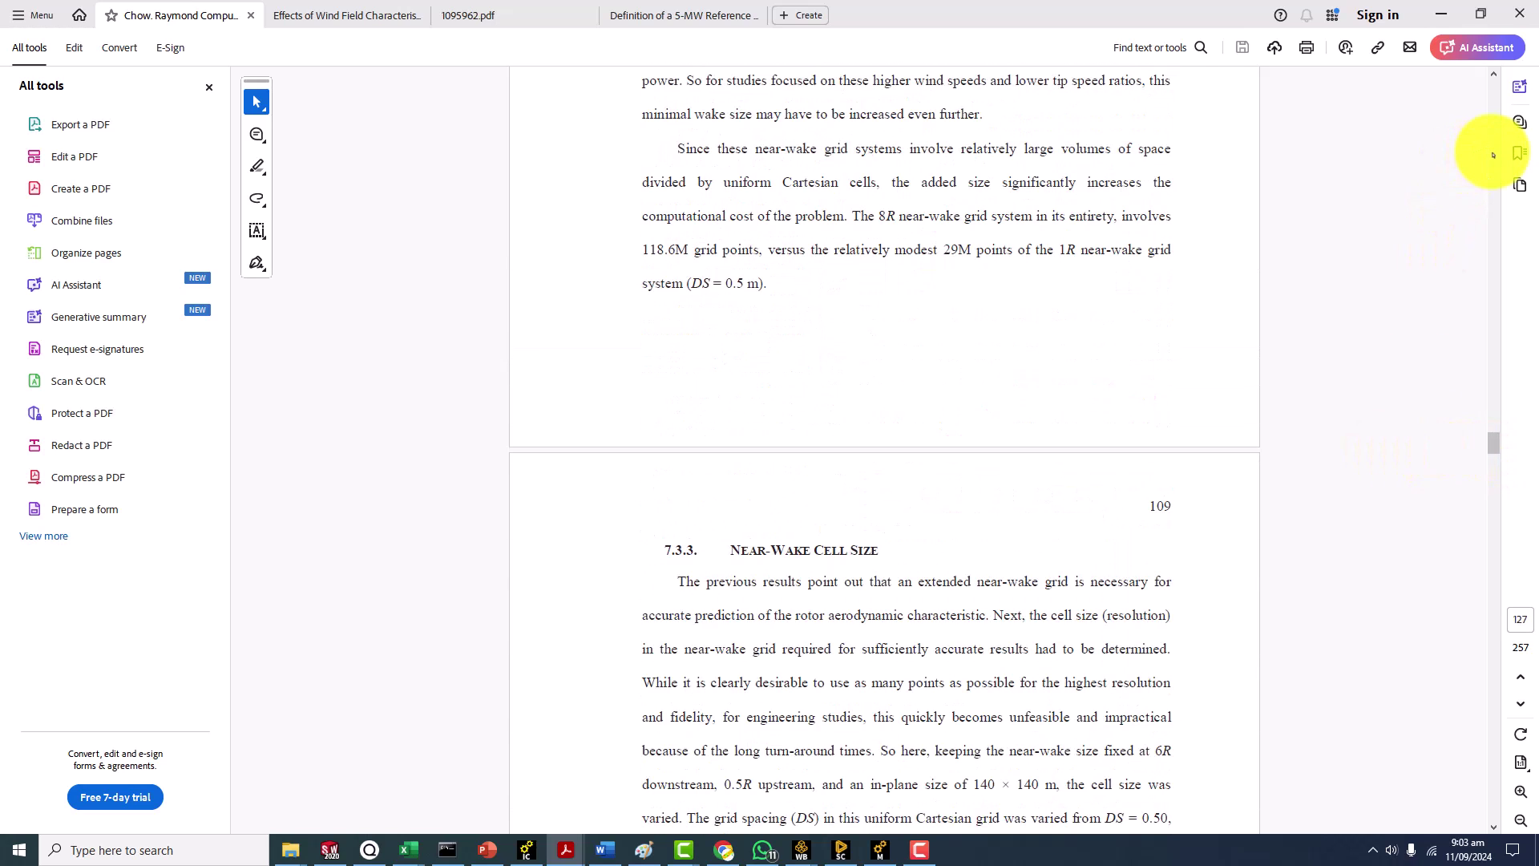
pyautogui.scroll(9, 1492, 155)
pyautogui.scroll(8, 1492, 155)
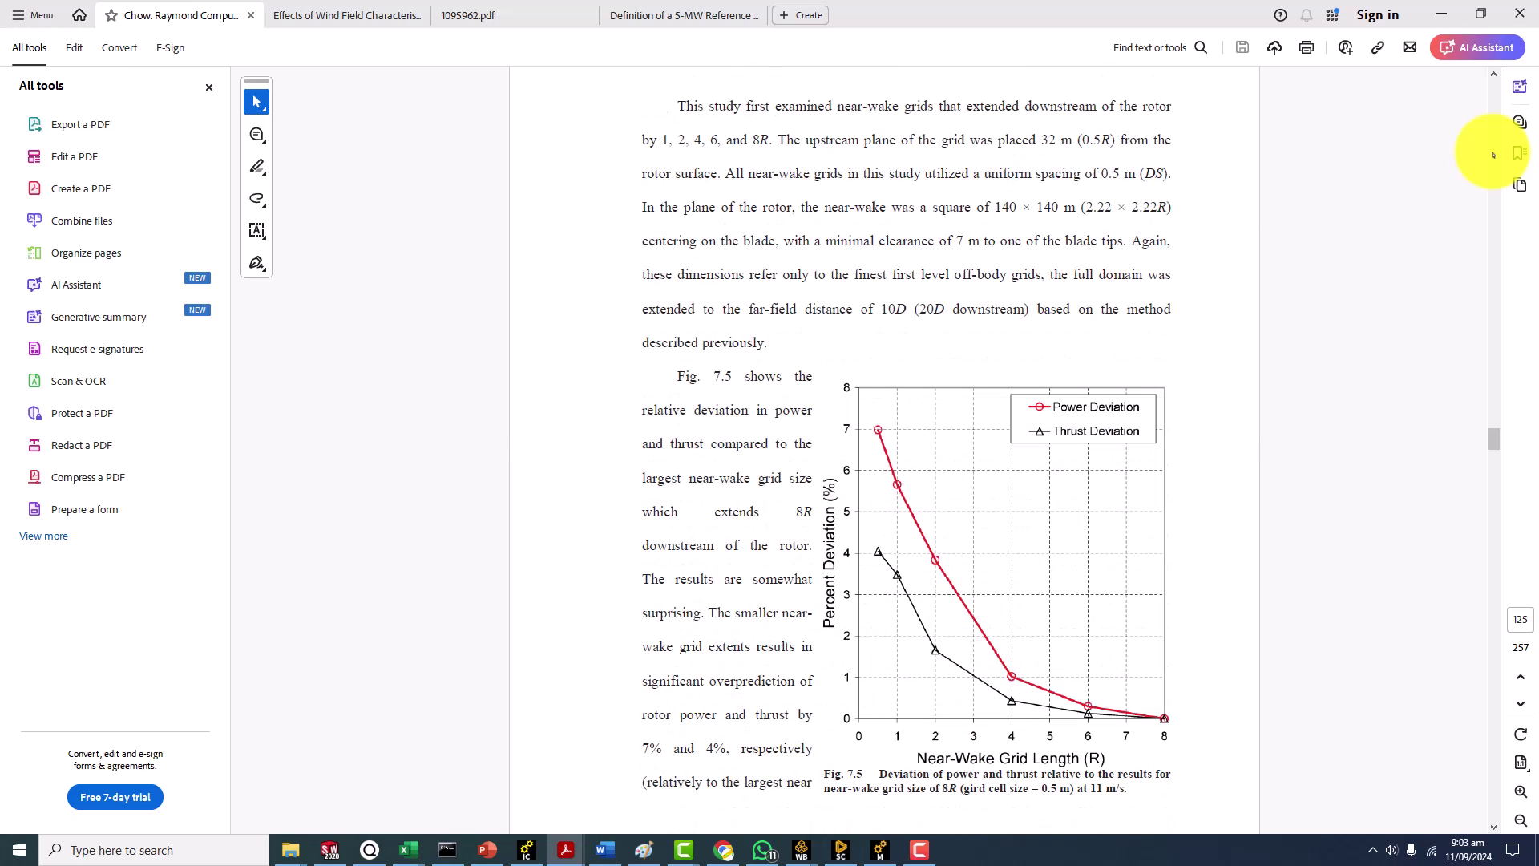
pyautogui.scroll(10, 1492, 155)
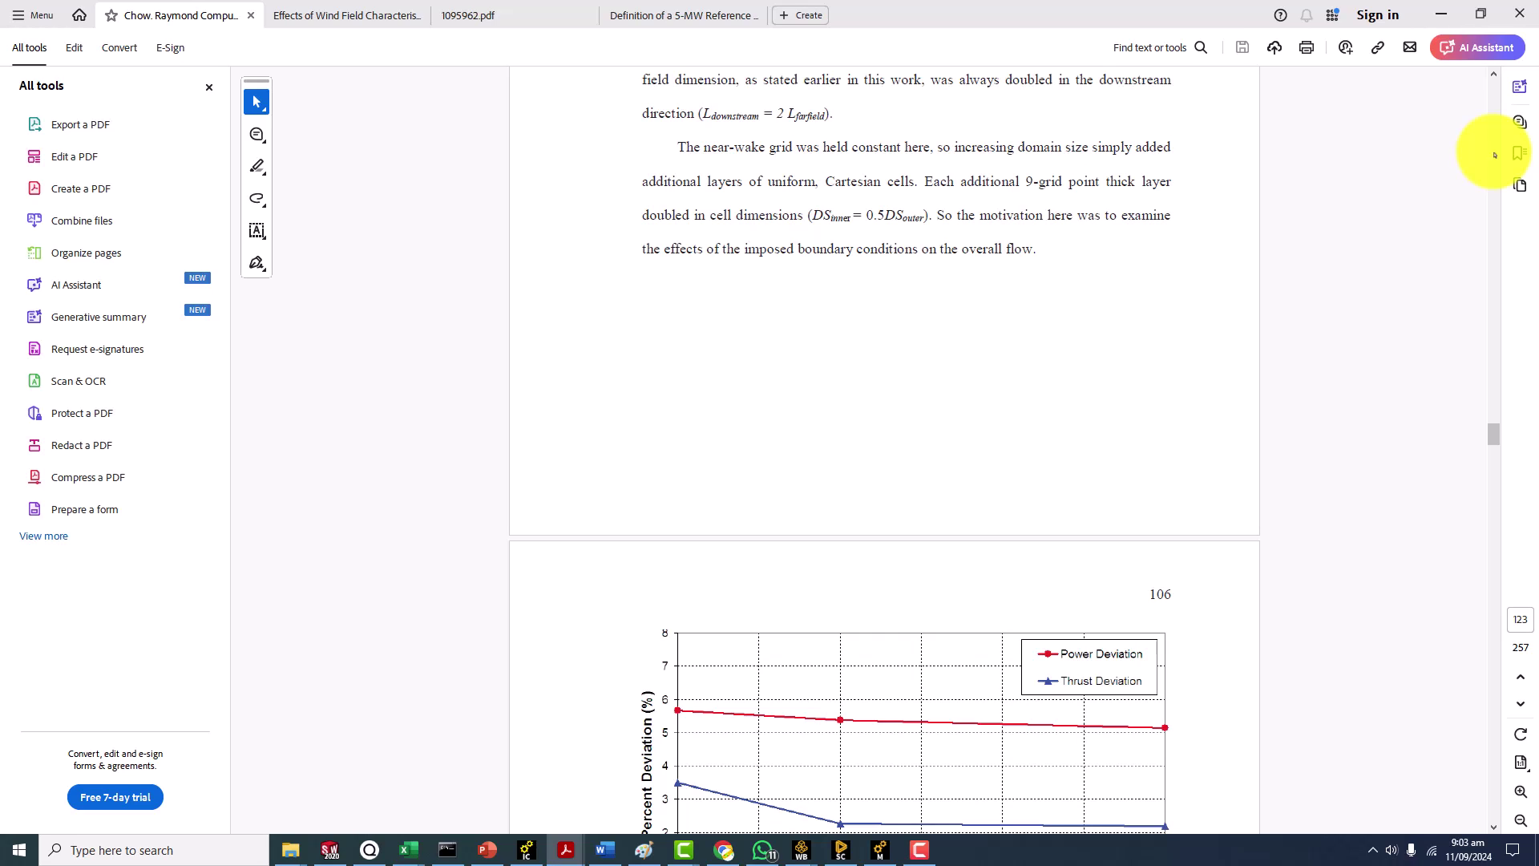
pyautogui.scroll(20, 1494, 155)
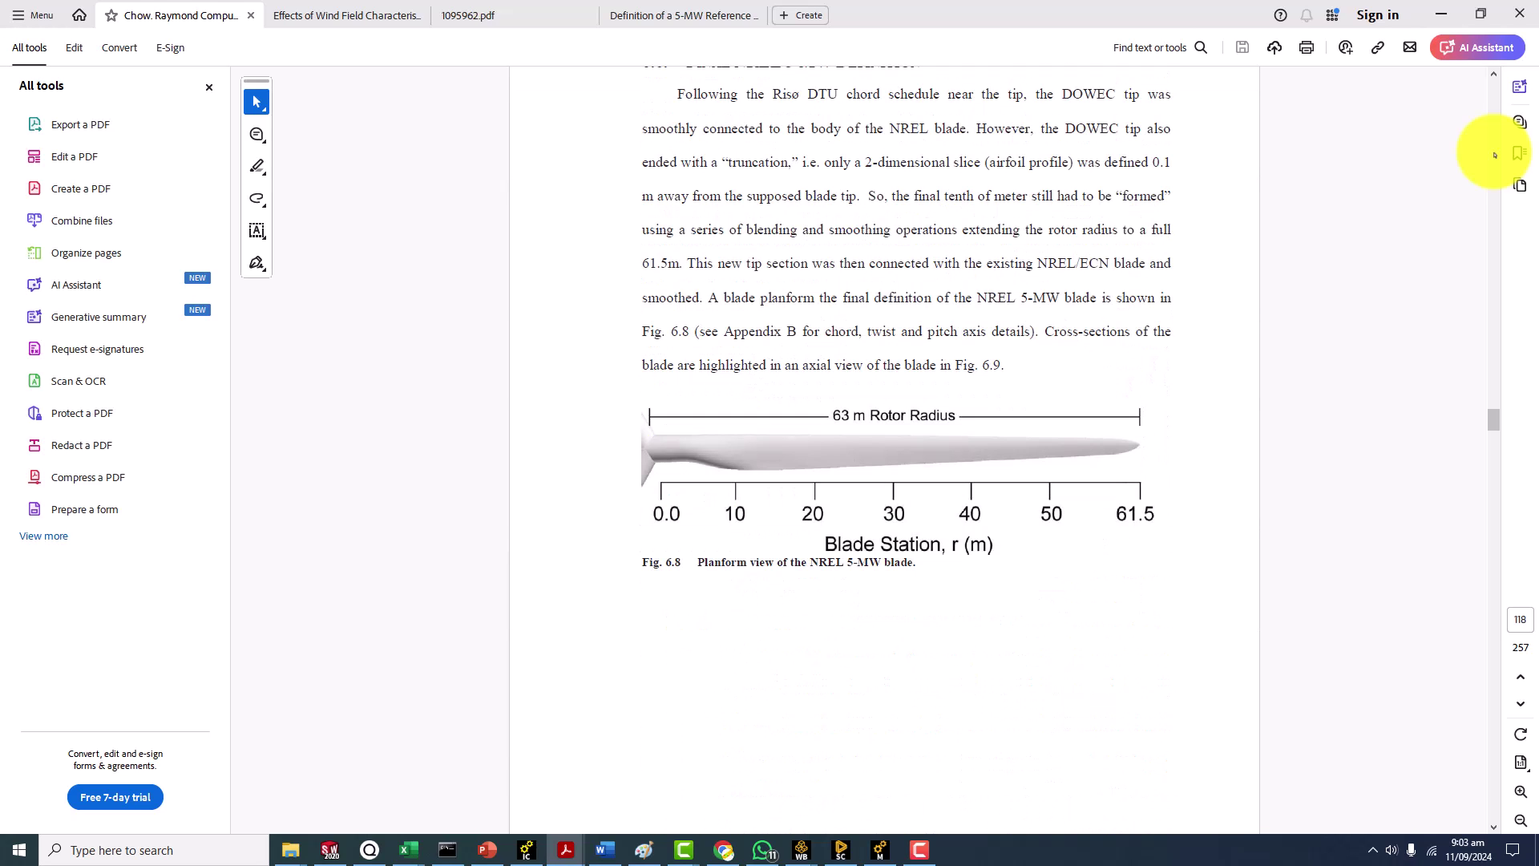
pyautogui.scroll(-5, 1380, 287)
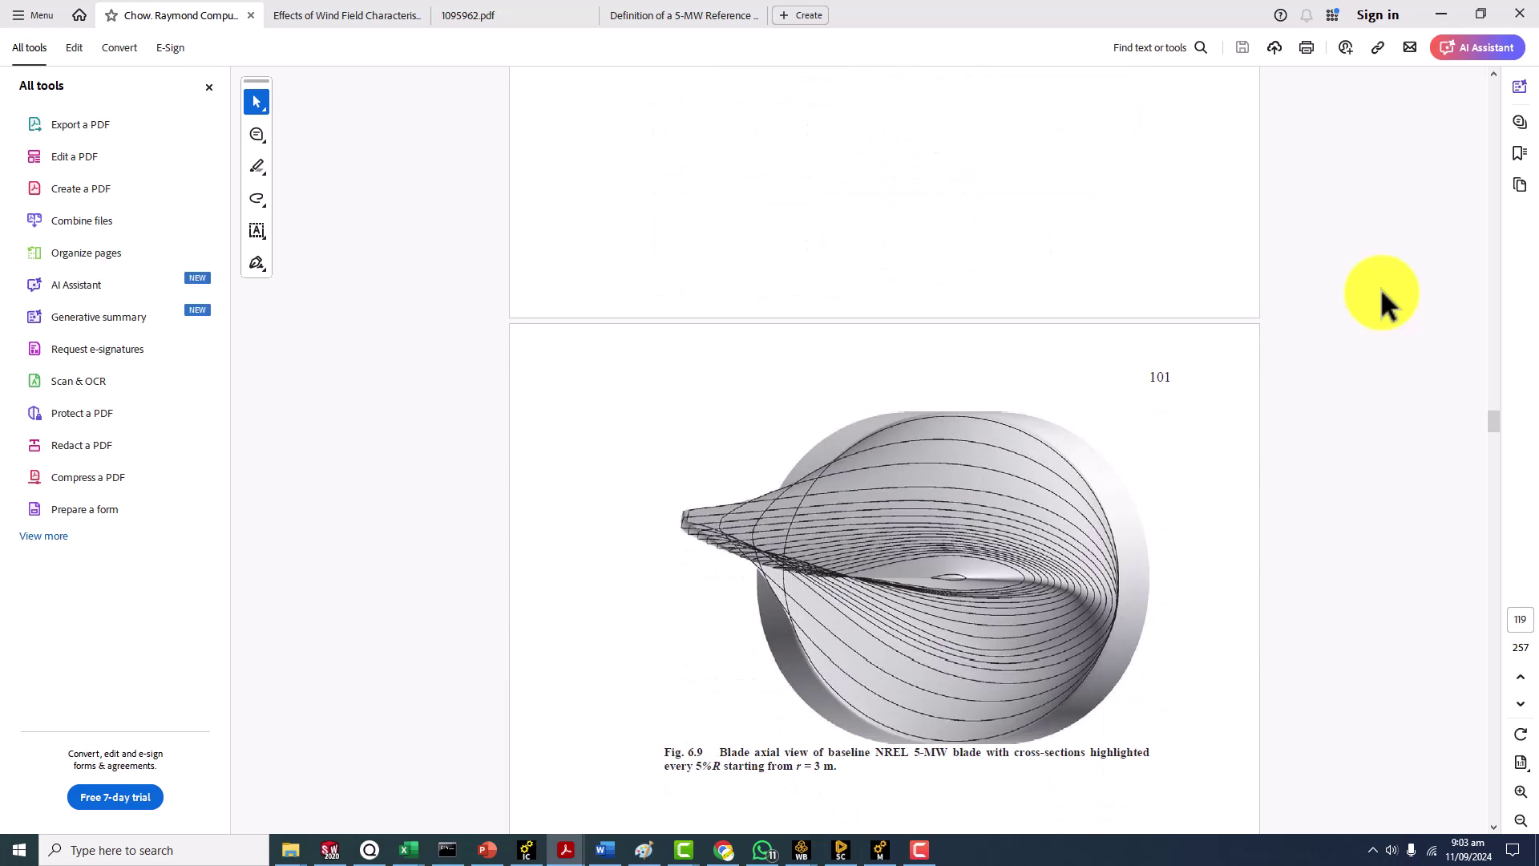
pyautogui.scroll(6, 920, 570)
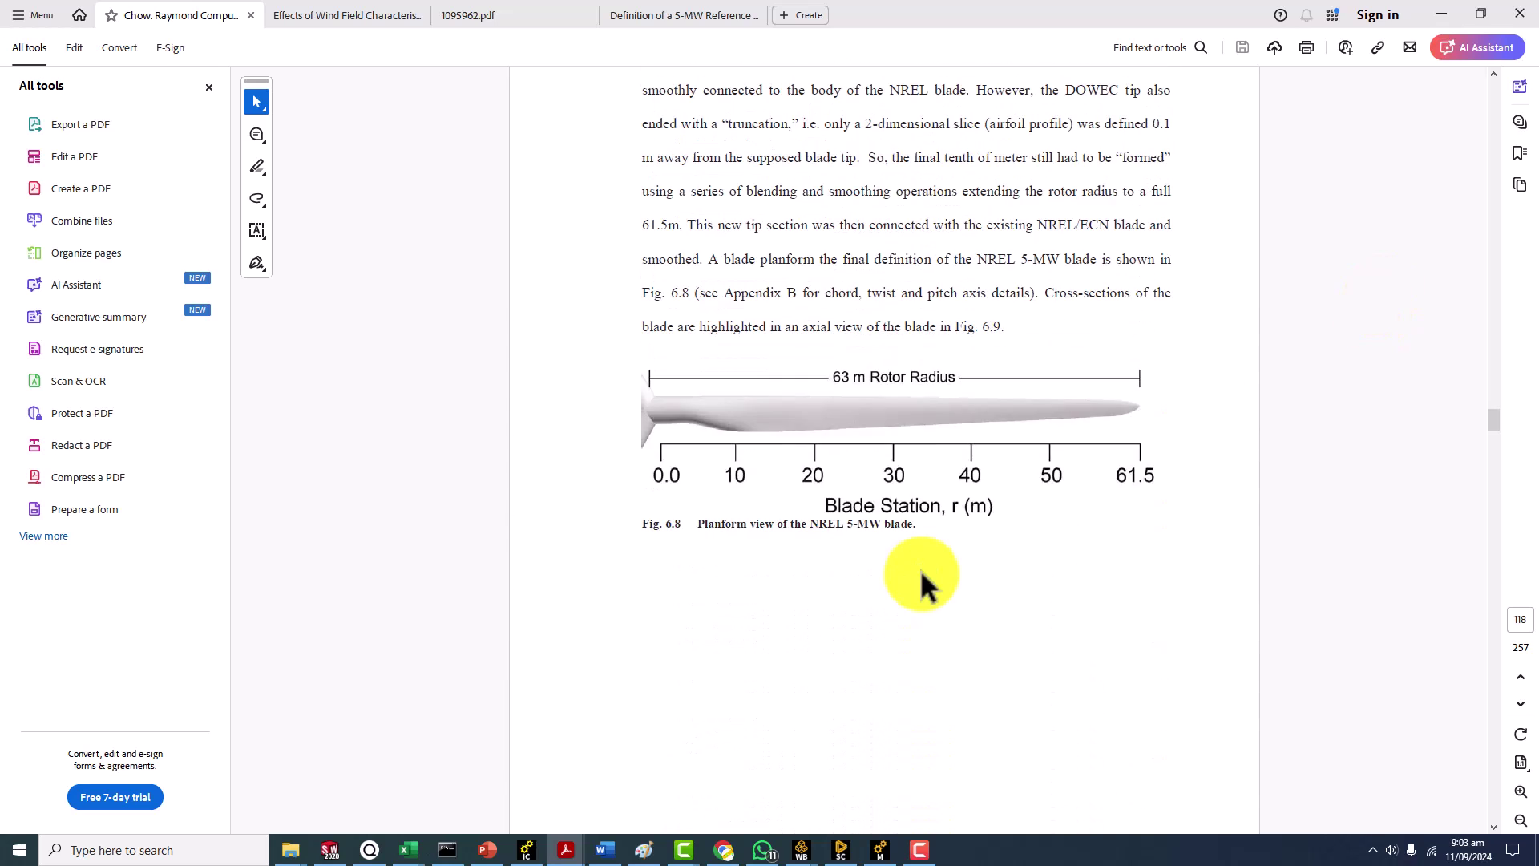
pyautogui.scroll(3, 920, 569)
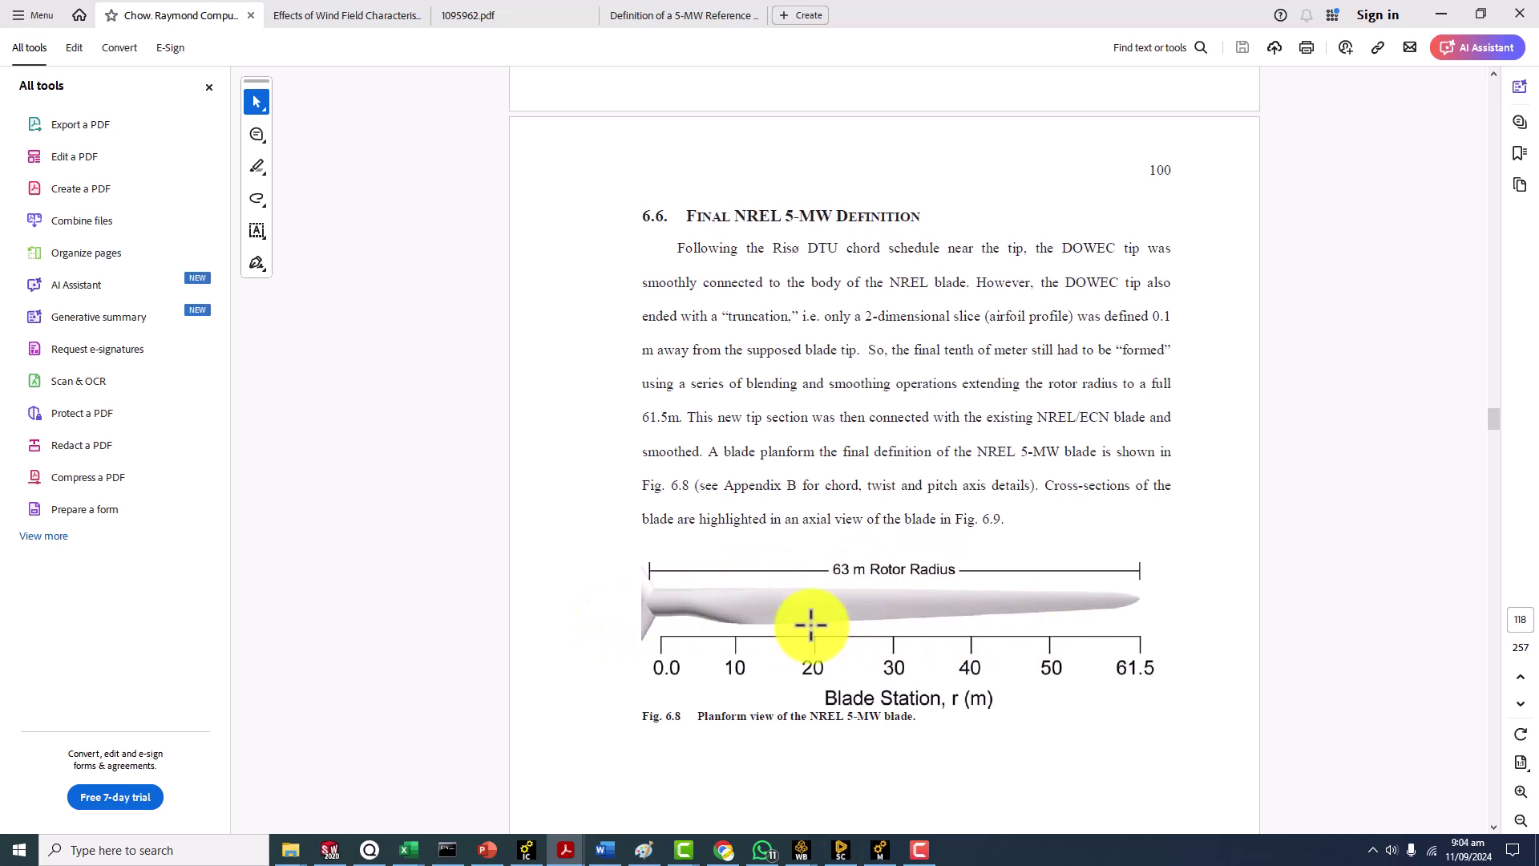
pyautogui.scroll(1, 962, 529)
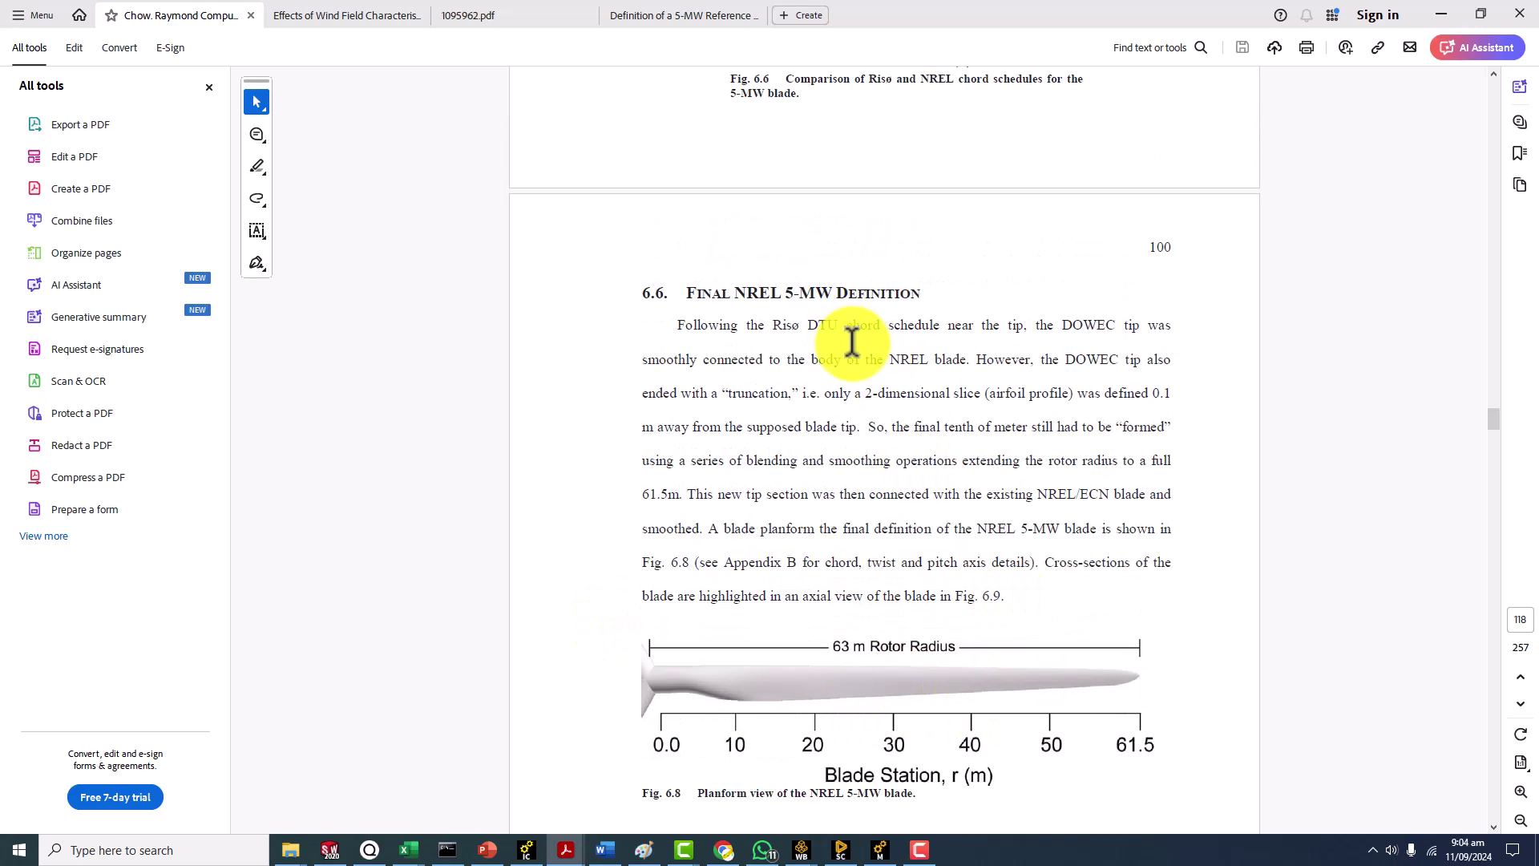
pyautogui.keyDown('ctrl'); pyautogui.scroll(3, 852, 340); pyautogui.keyUp('ctrl')
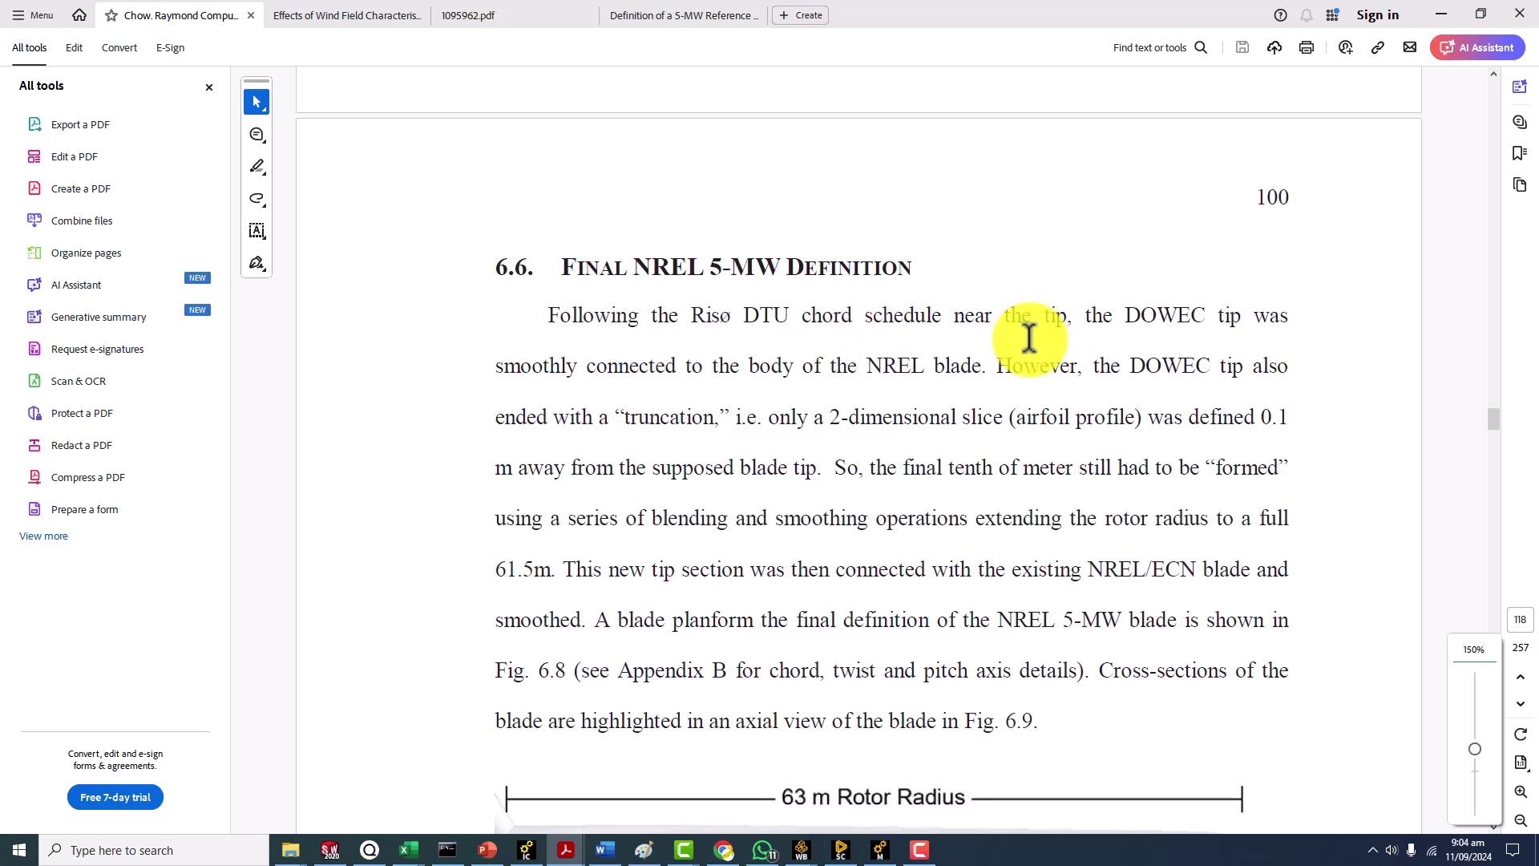
# Move down to the References list at page 232 of 257
pyautogui.keyDown('ctrl'); pyautogui.scroll(-1, 1026, 338); pyautogui.keyUp('ctrl')
pyautogui.scroll(-10, 866, 401)
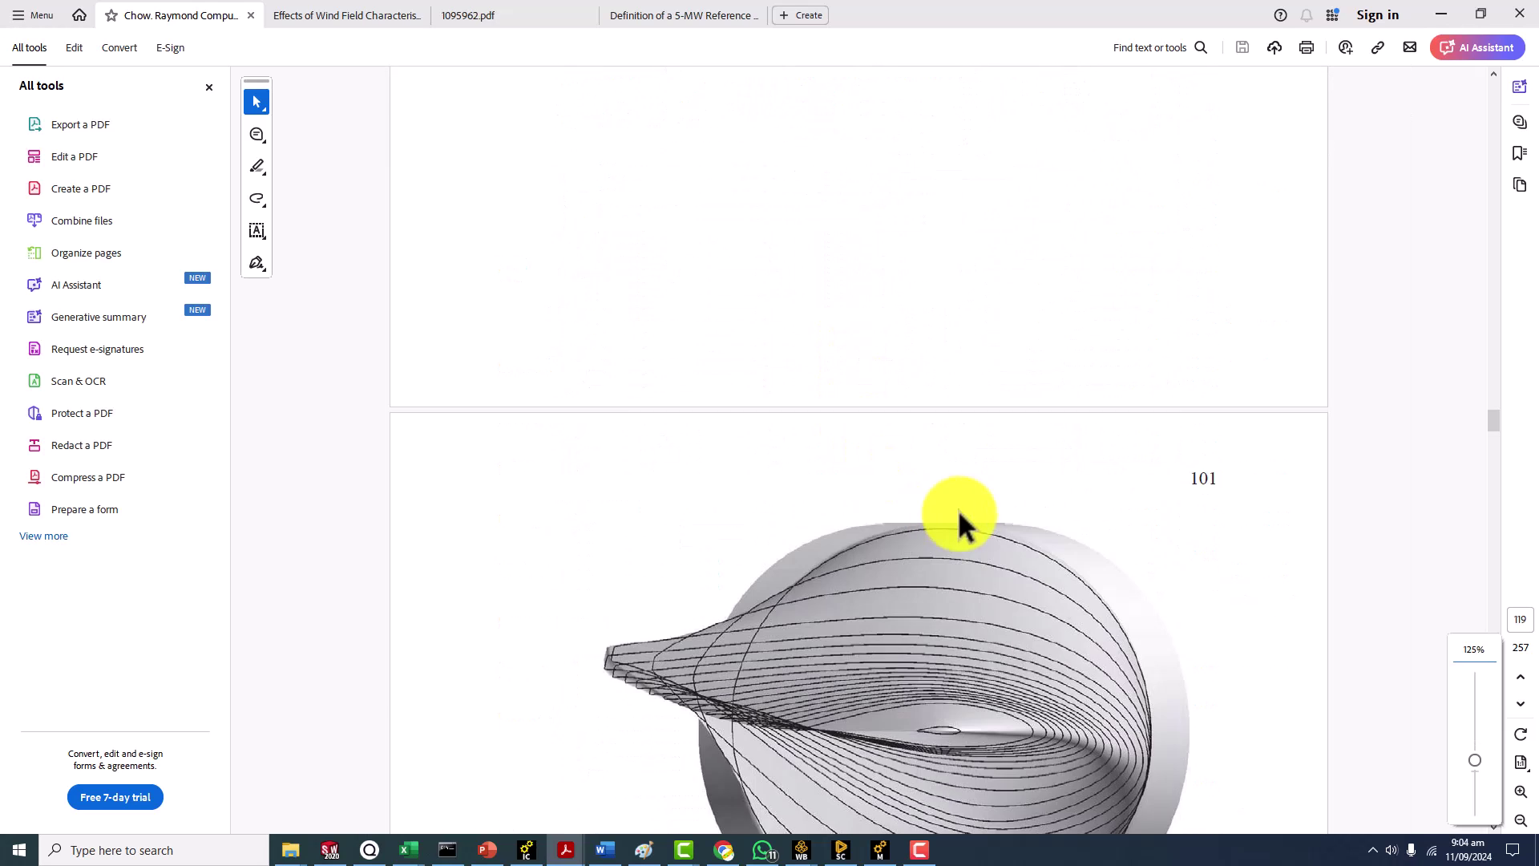
pyautogui.keyDown('ctrl'); pyautogui.scroll(-2, 985, 501); pyautogui.keyUp('ctrl')
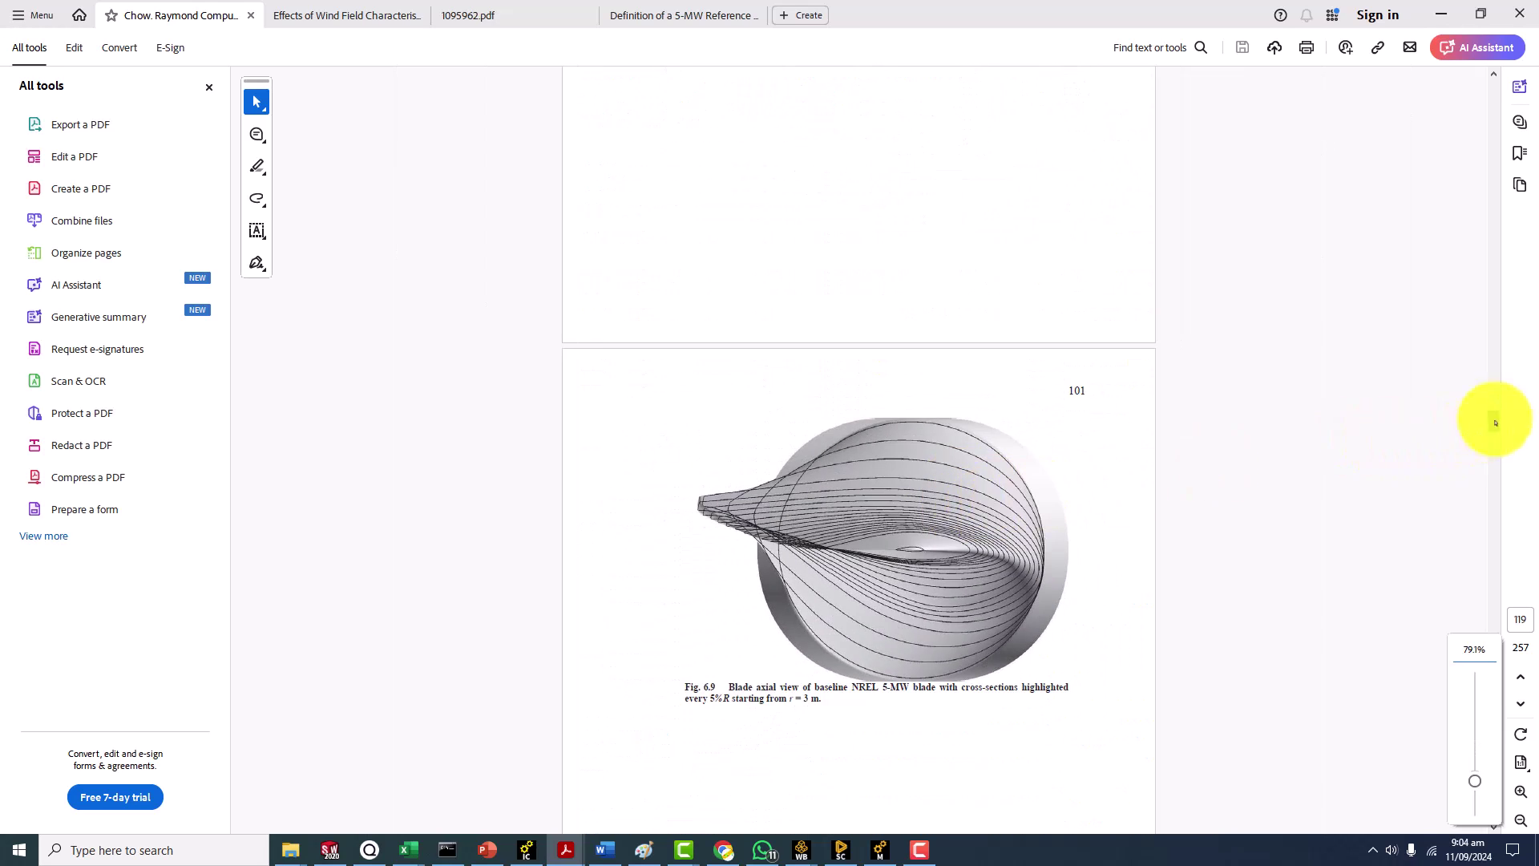
pyautogui.moveTo(1495, 422); pyautogui.dragTo(1507, 741)
# Scroll to the Appendix B blade schedule on page 238 at 150%, down to station 61.500 m
pyautogui.scroll(-15, 1410, 522)
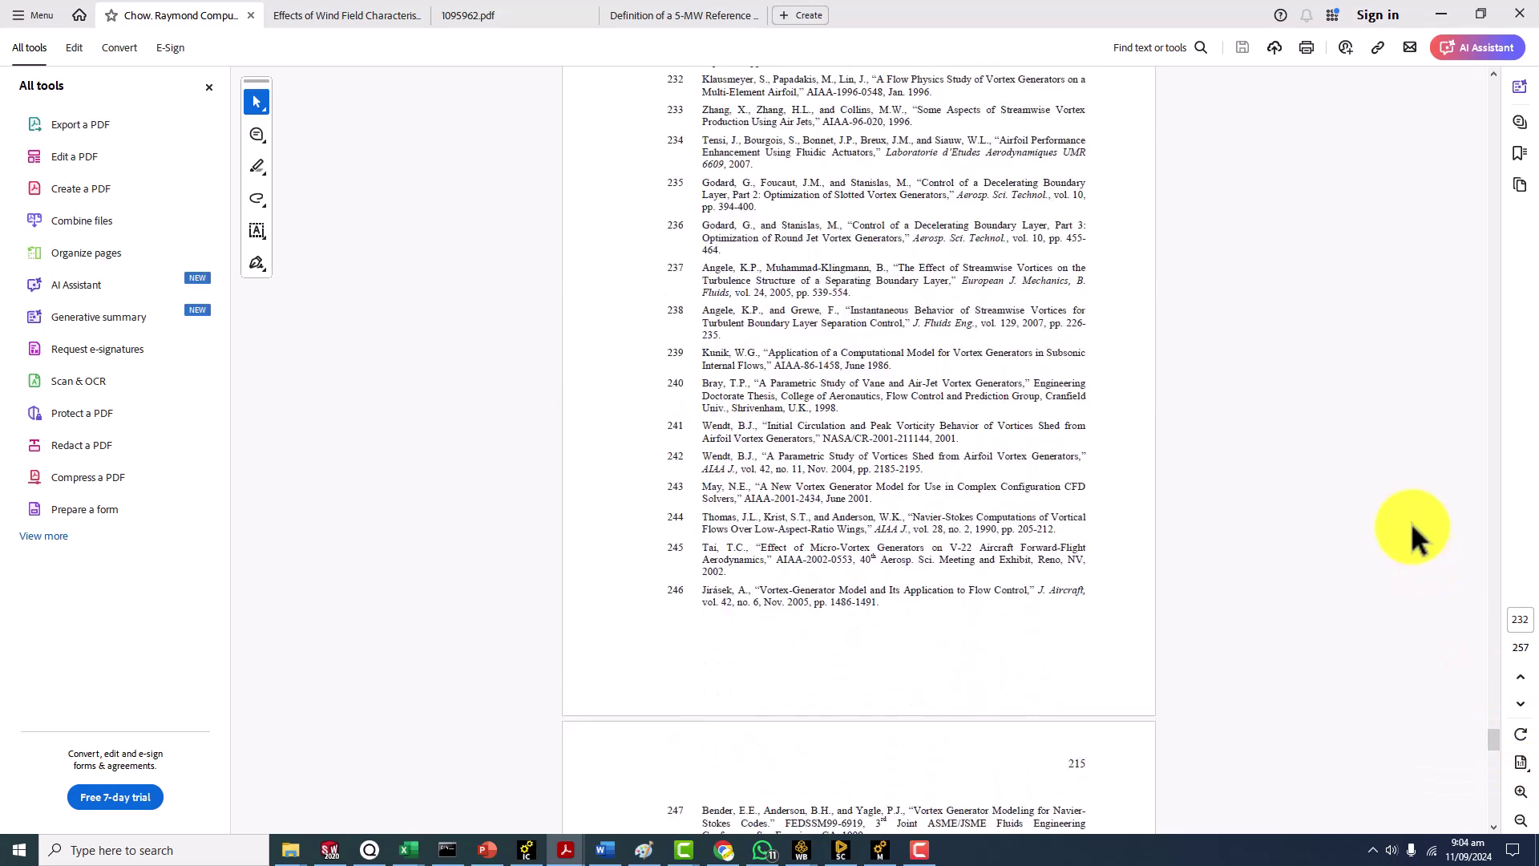
pyautogui.scroll(-10, 1402, 547)
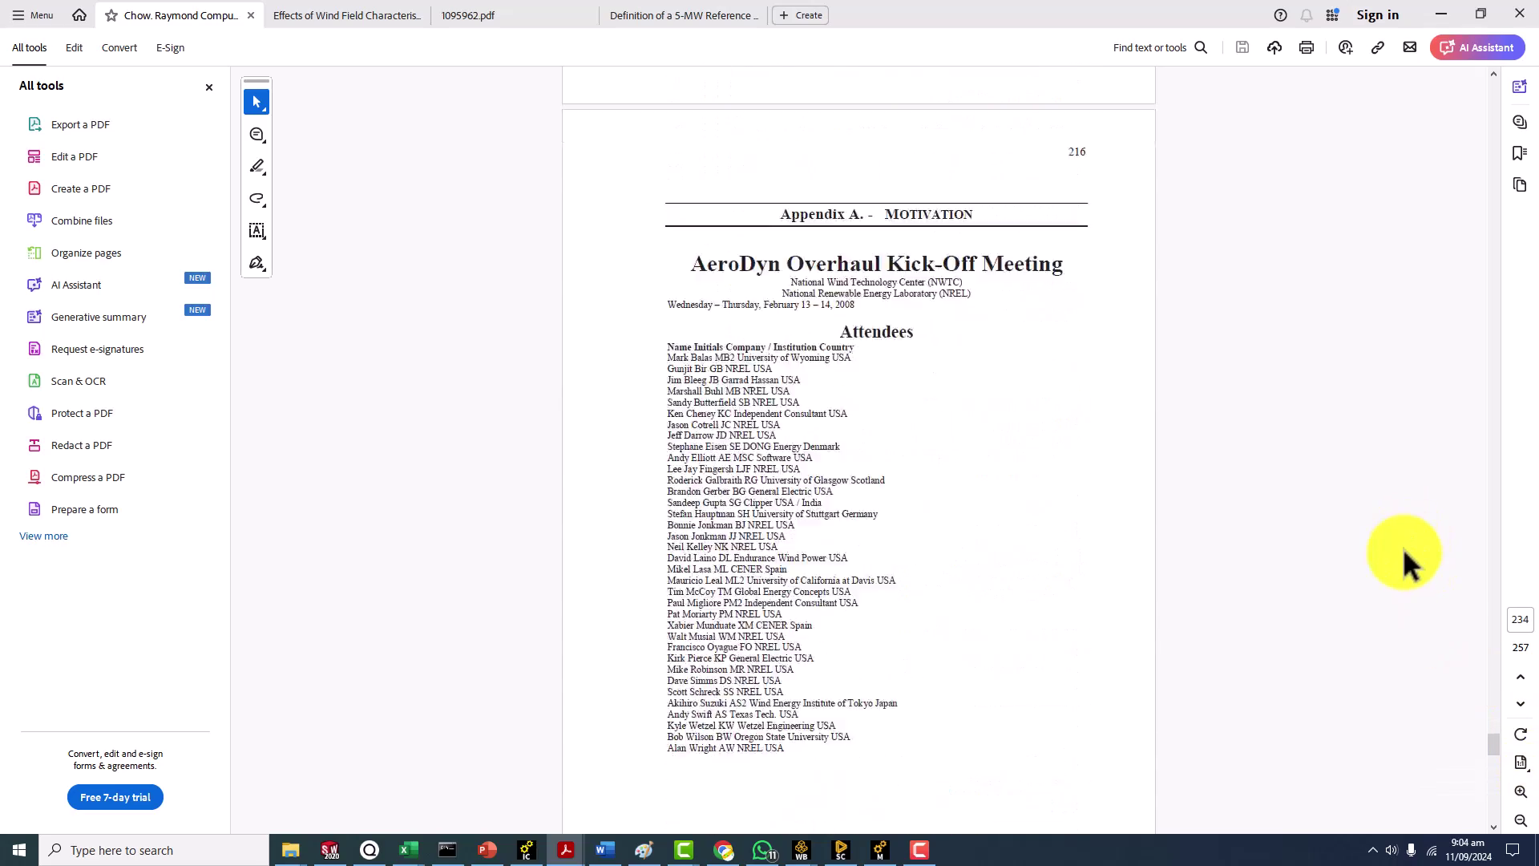
pyautogui.scroll(-15, 1495, 762)
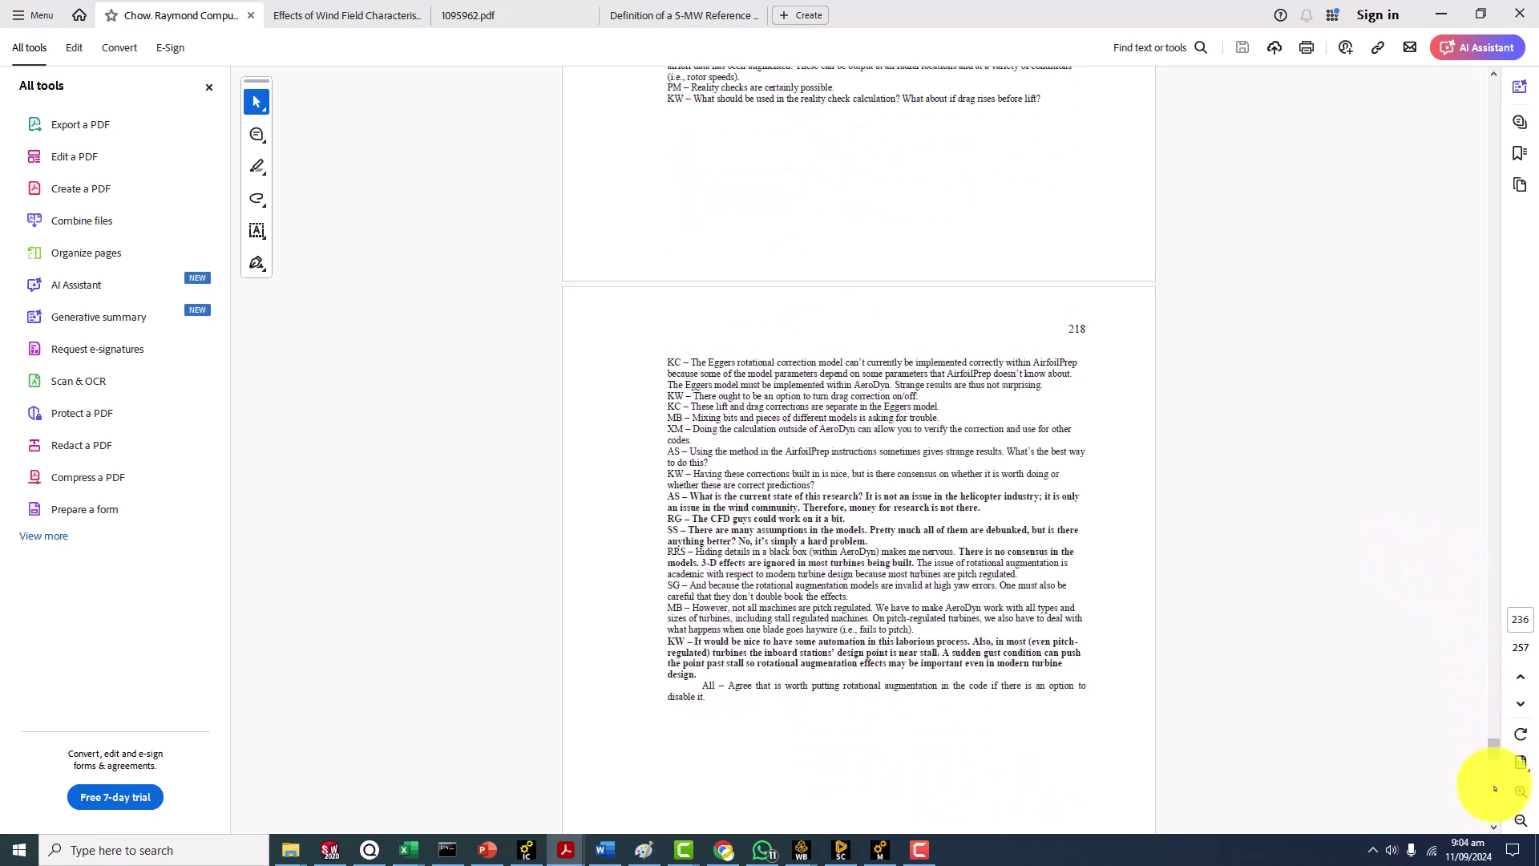
pyautogui.scroll(-3, 1280, 523)
pyautogui.keyDown('ctrl'); pyautogui.scroll(4, 1275, 489); pyautogui.keyUp('ctrl')
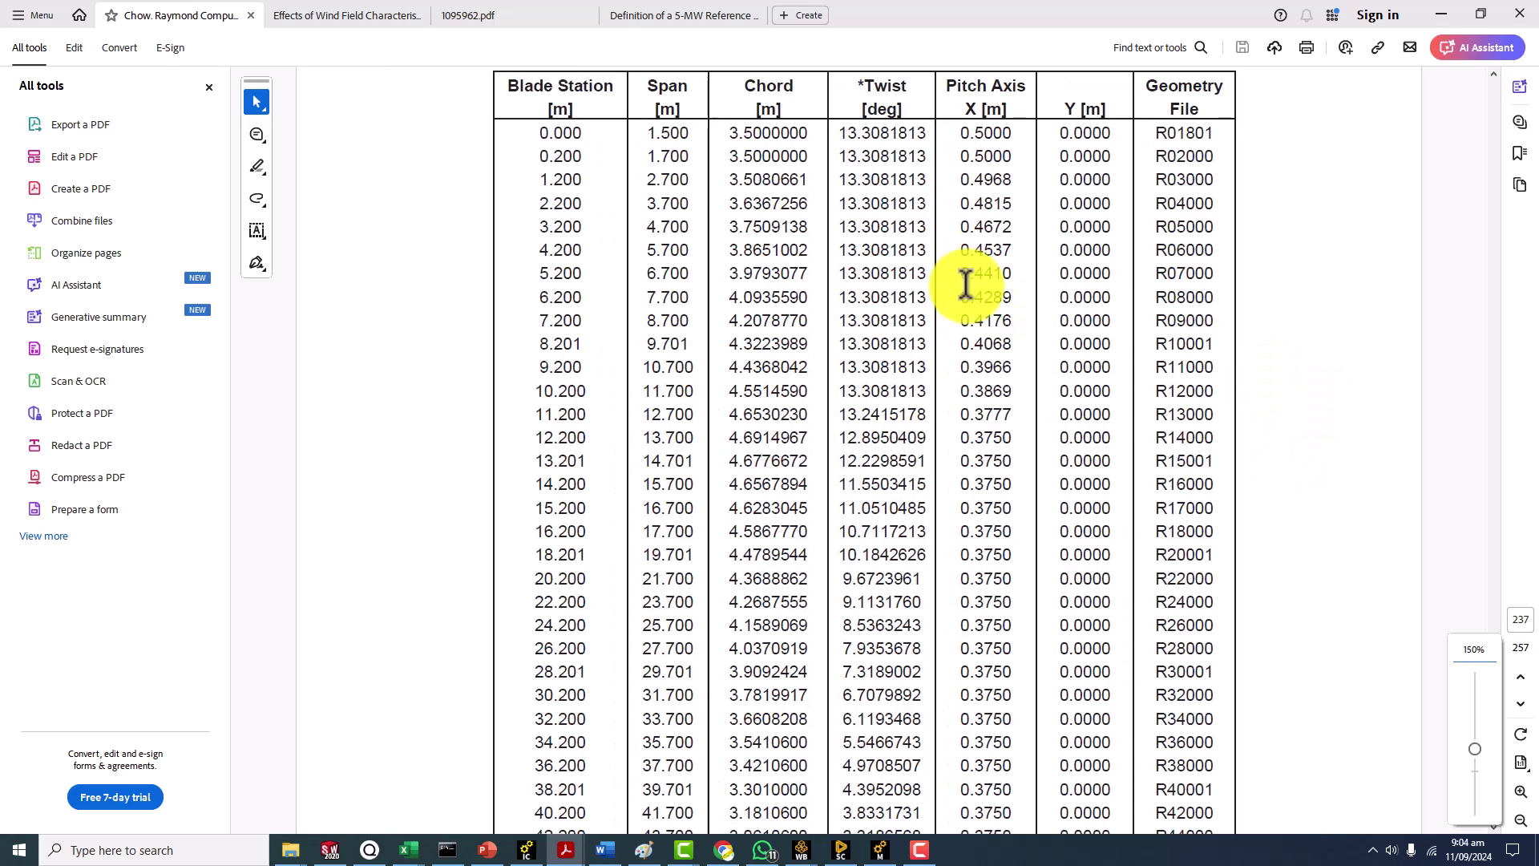
pyautogui.scroll(1, 687, 161)
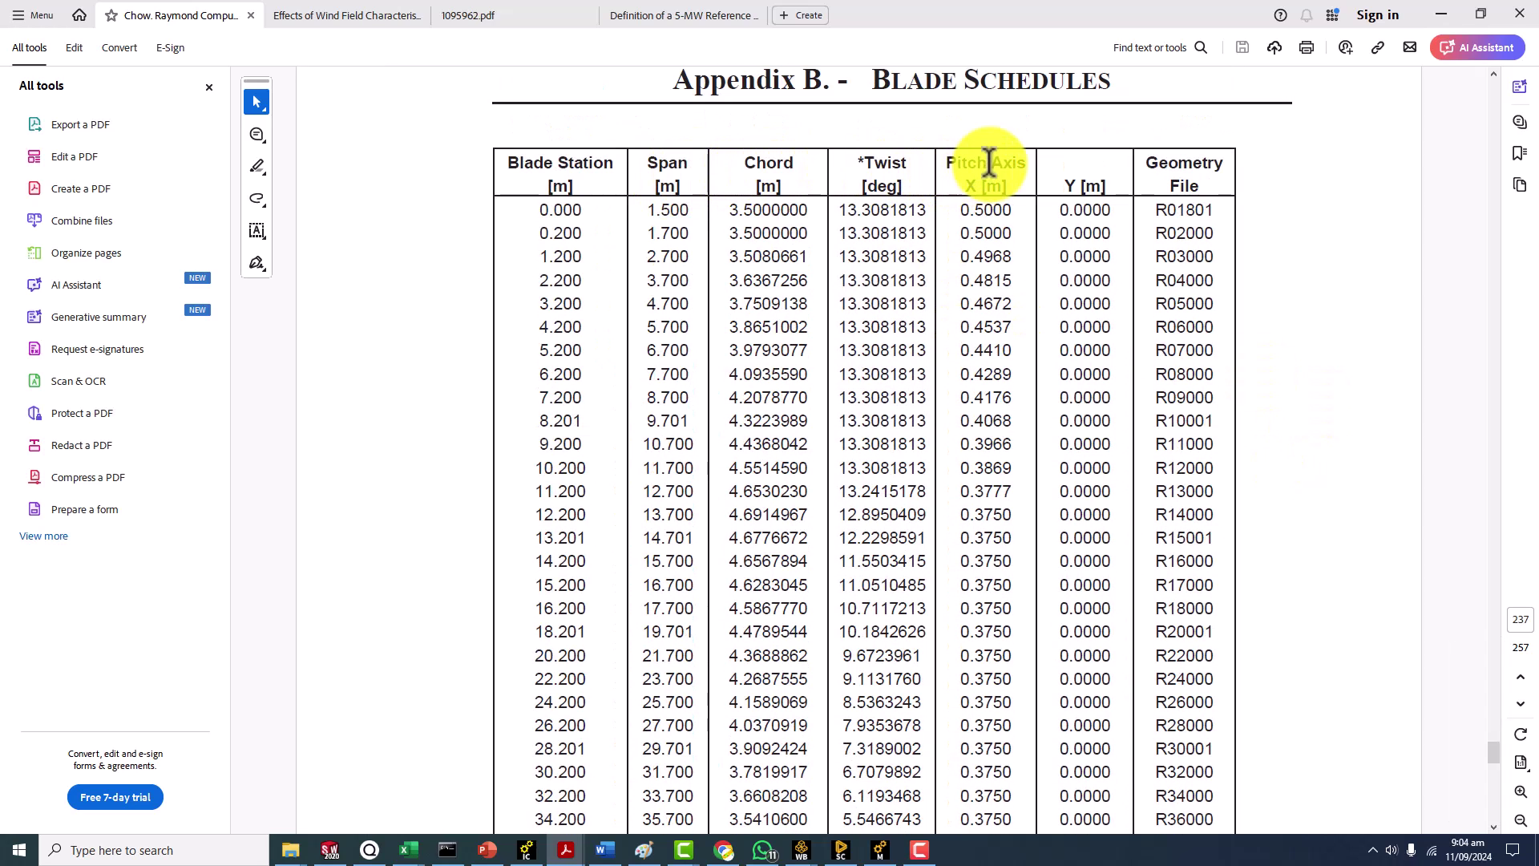
pyautogui.scroll(-1, 998, 497)
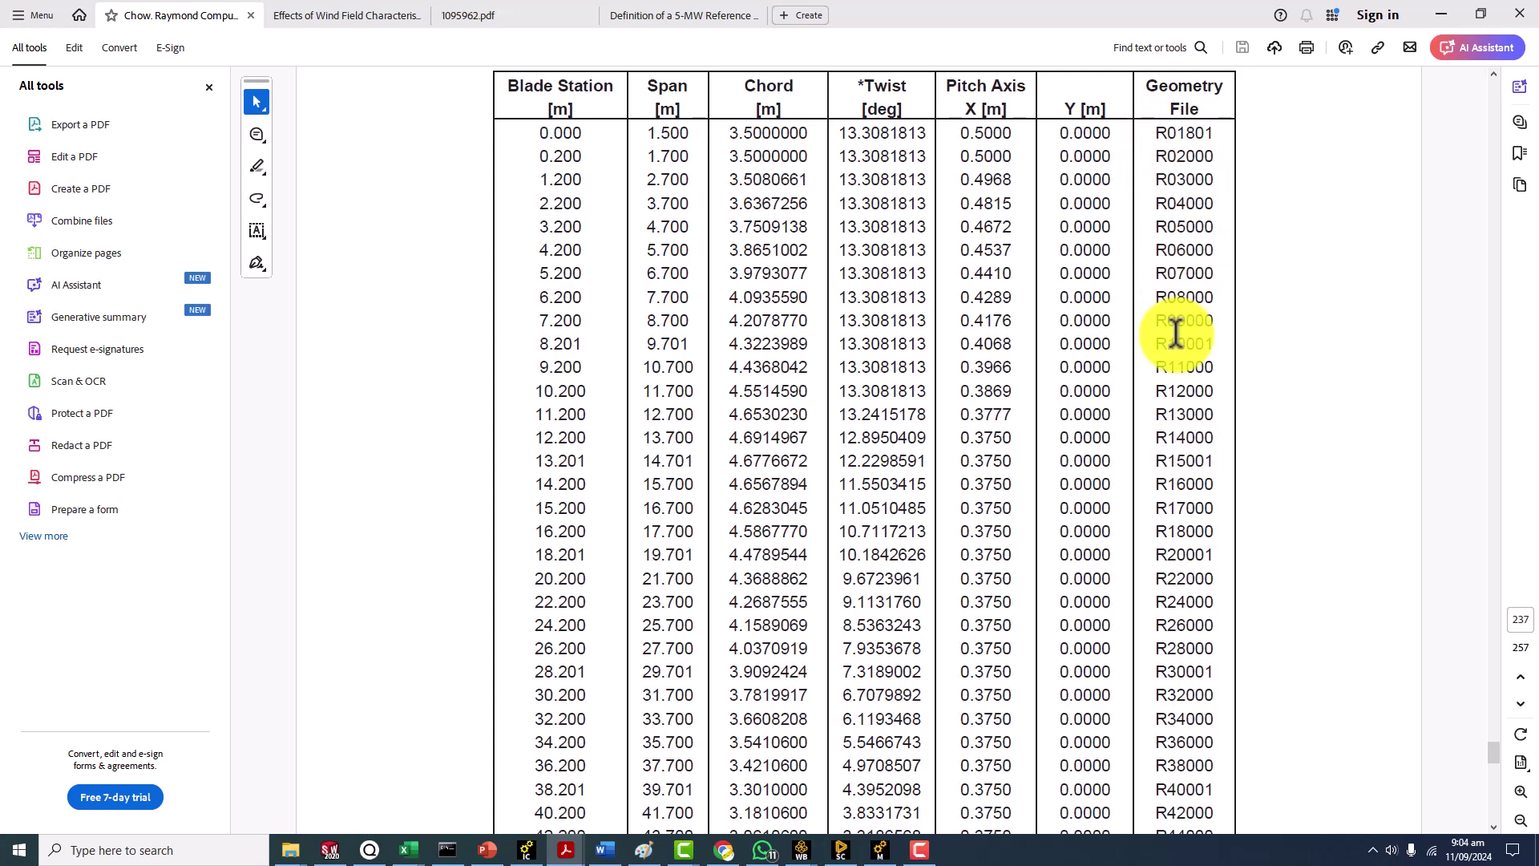
pyautogui.scroll(-5, 1175, 333)
pyautogui.scroll(-13, 1175, 333)
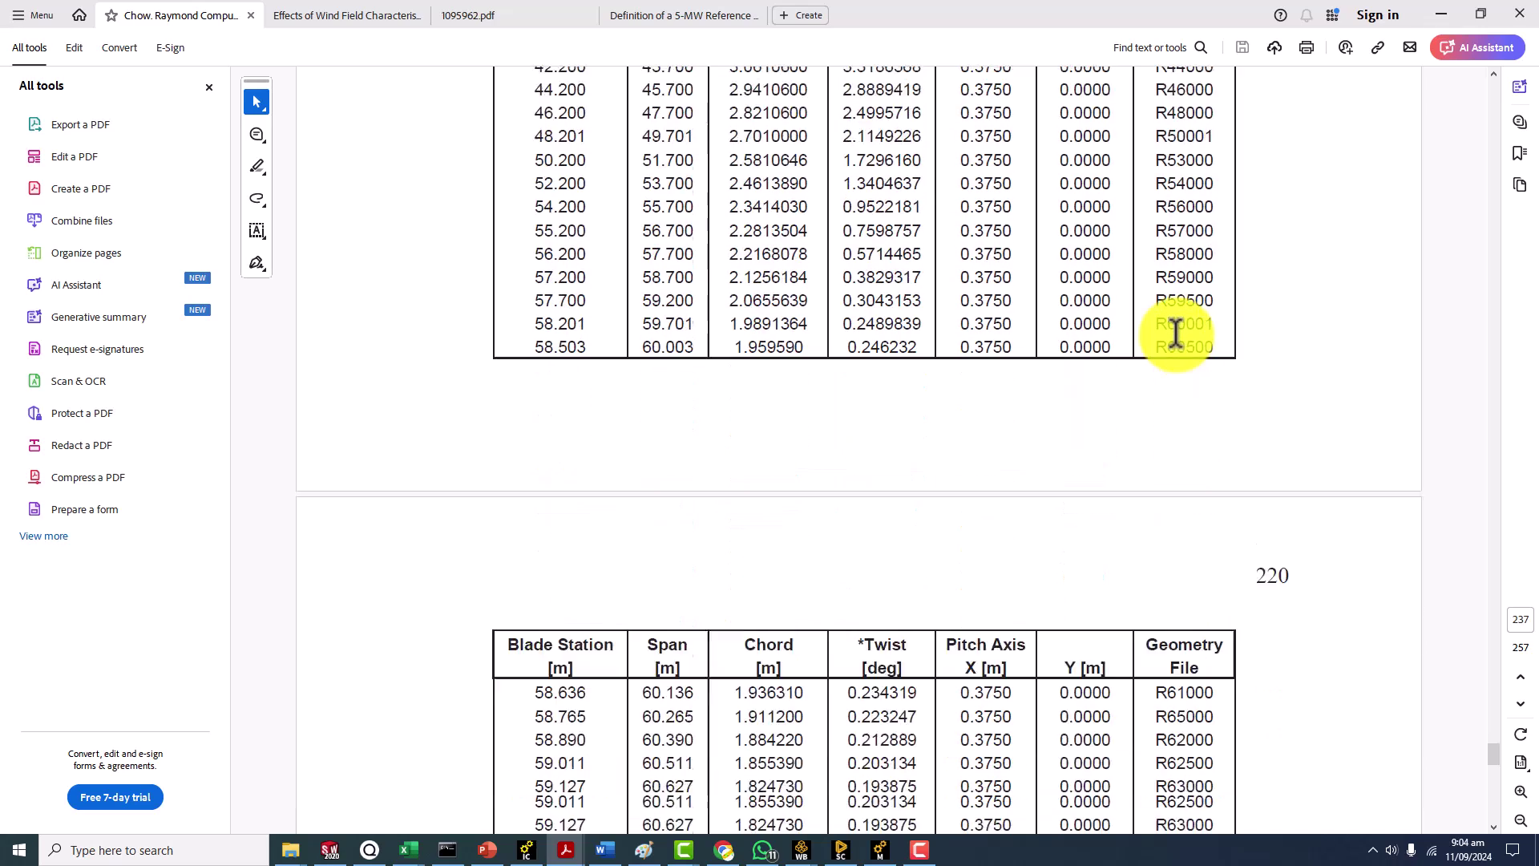
pyautogui.scroll(-11, 1175, 333)
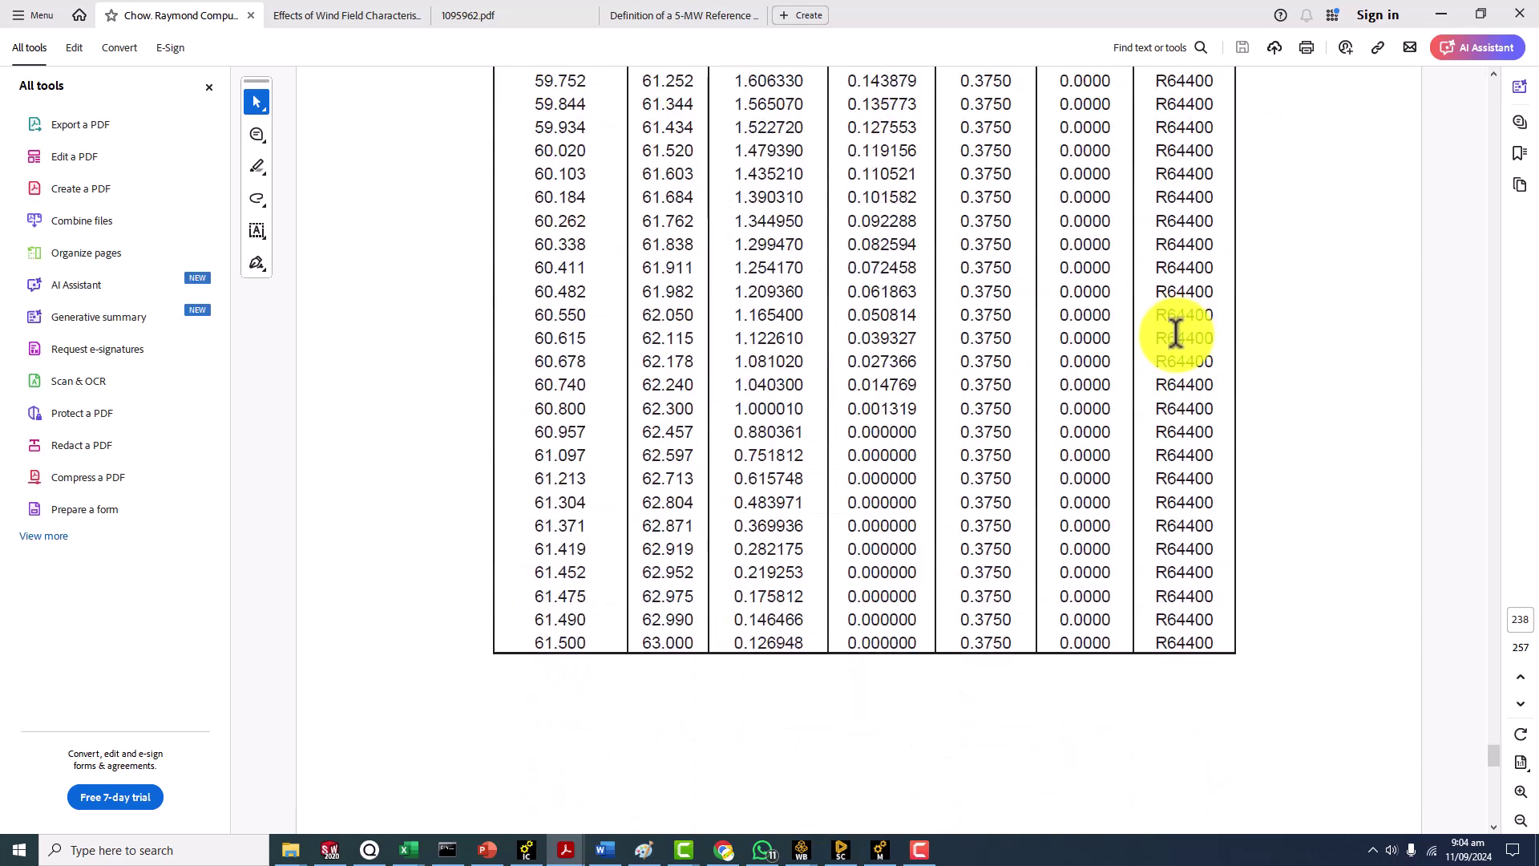
pyautogui.scroll(11, 1175, 335)
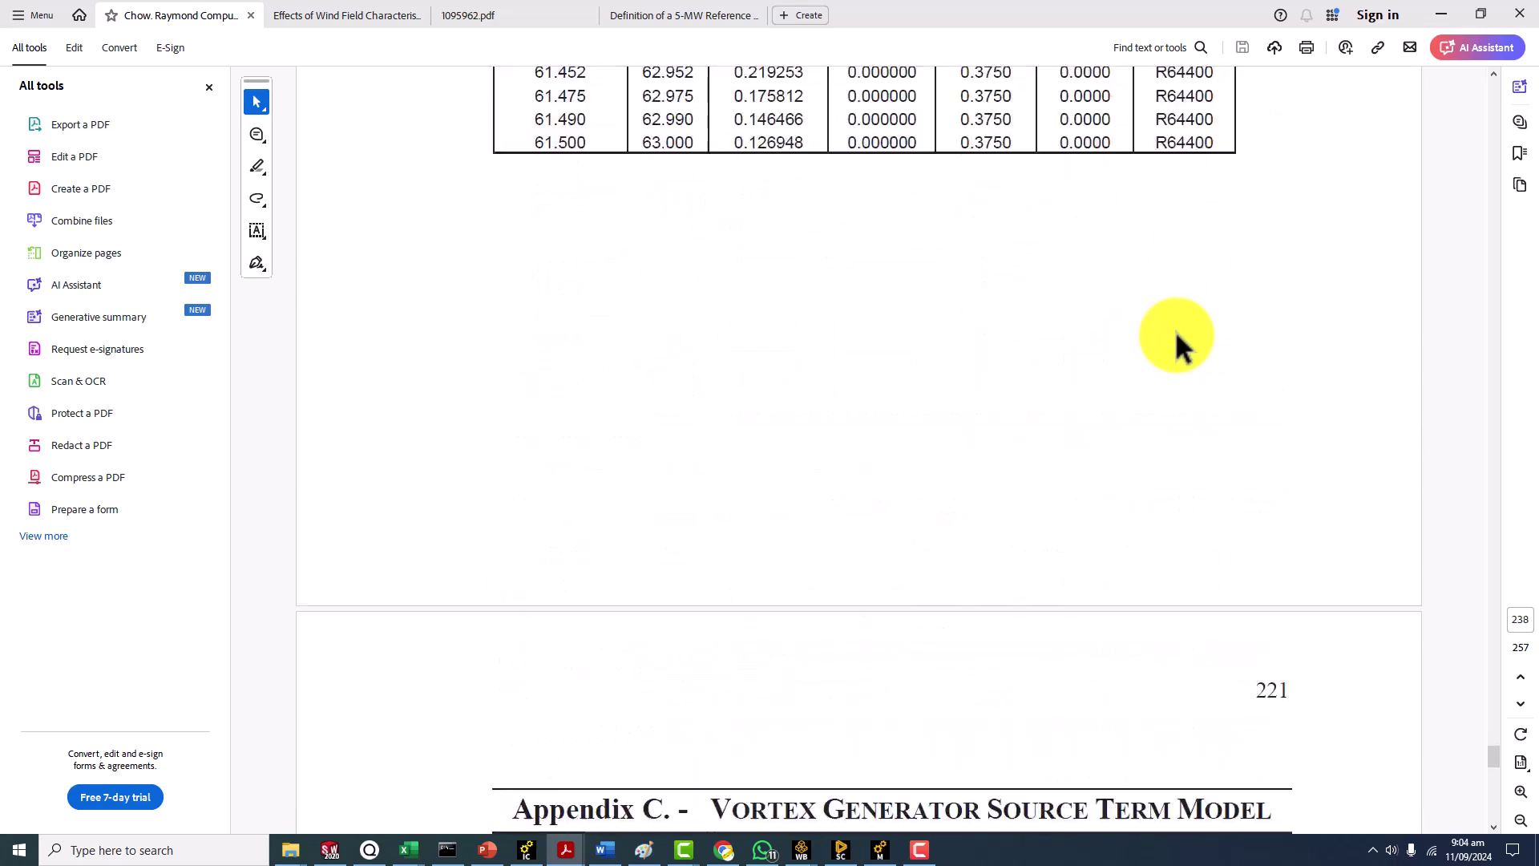
pyautogui.scroll(5, 735, 537)
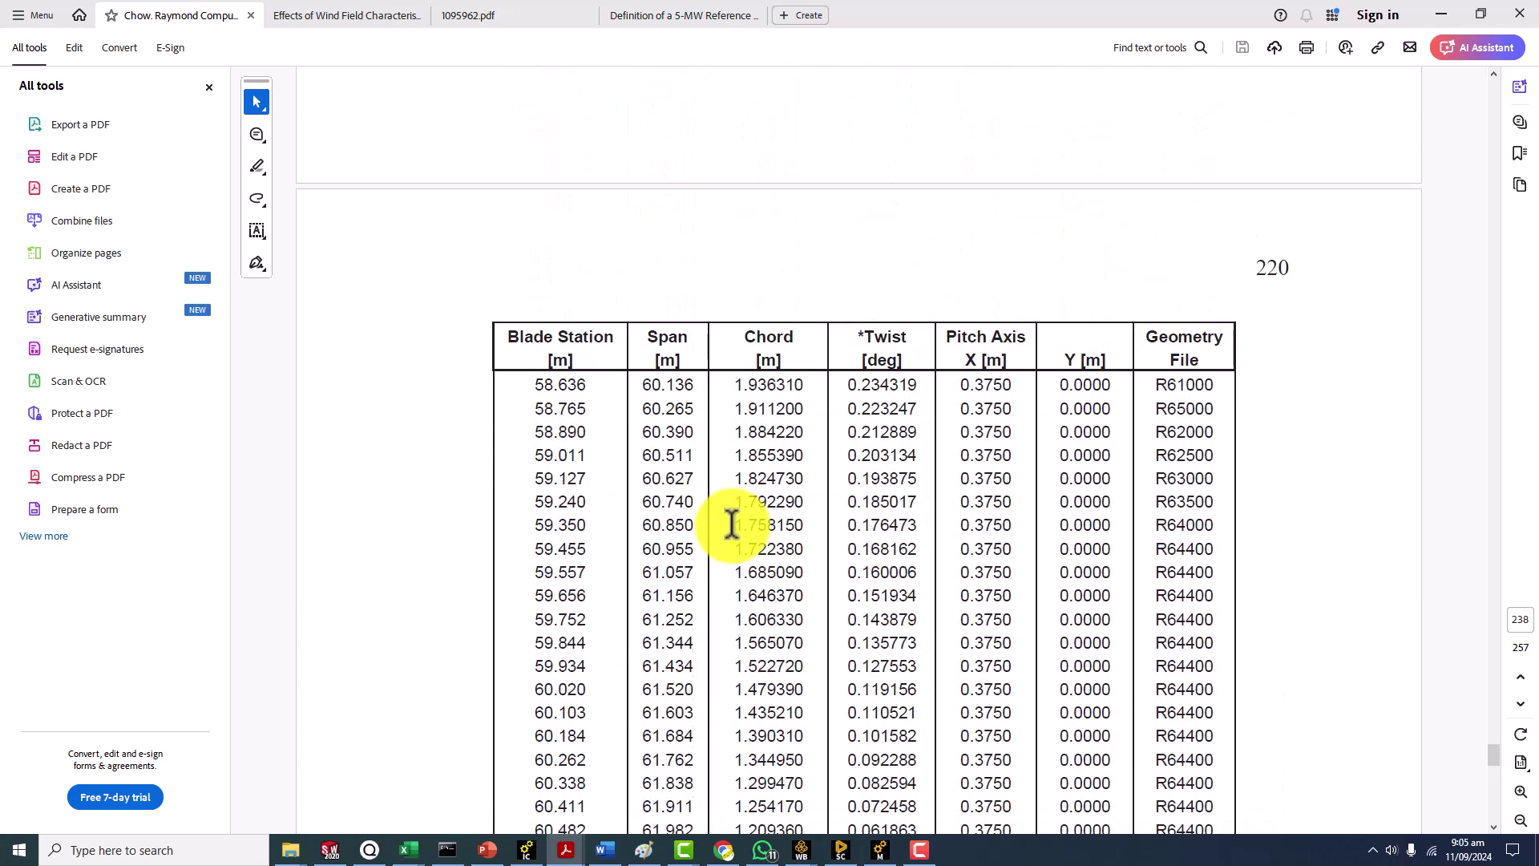
# Bring the 5MW_WT_NREL_Sandia part forward in SOLIDWORKS and orbit the multi-colored three-blade rotor
pyautogui.click(330, 849)
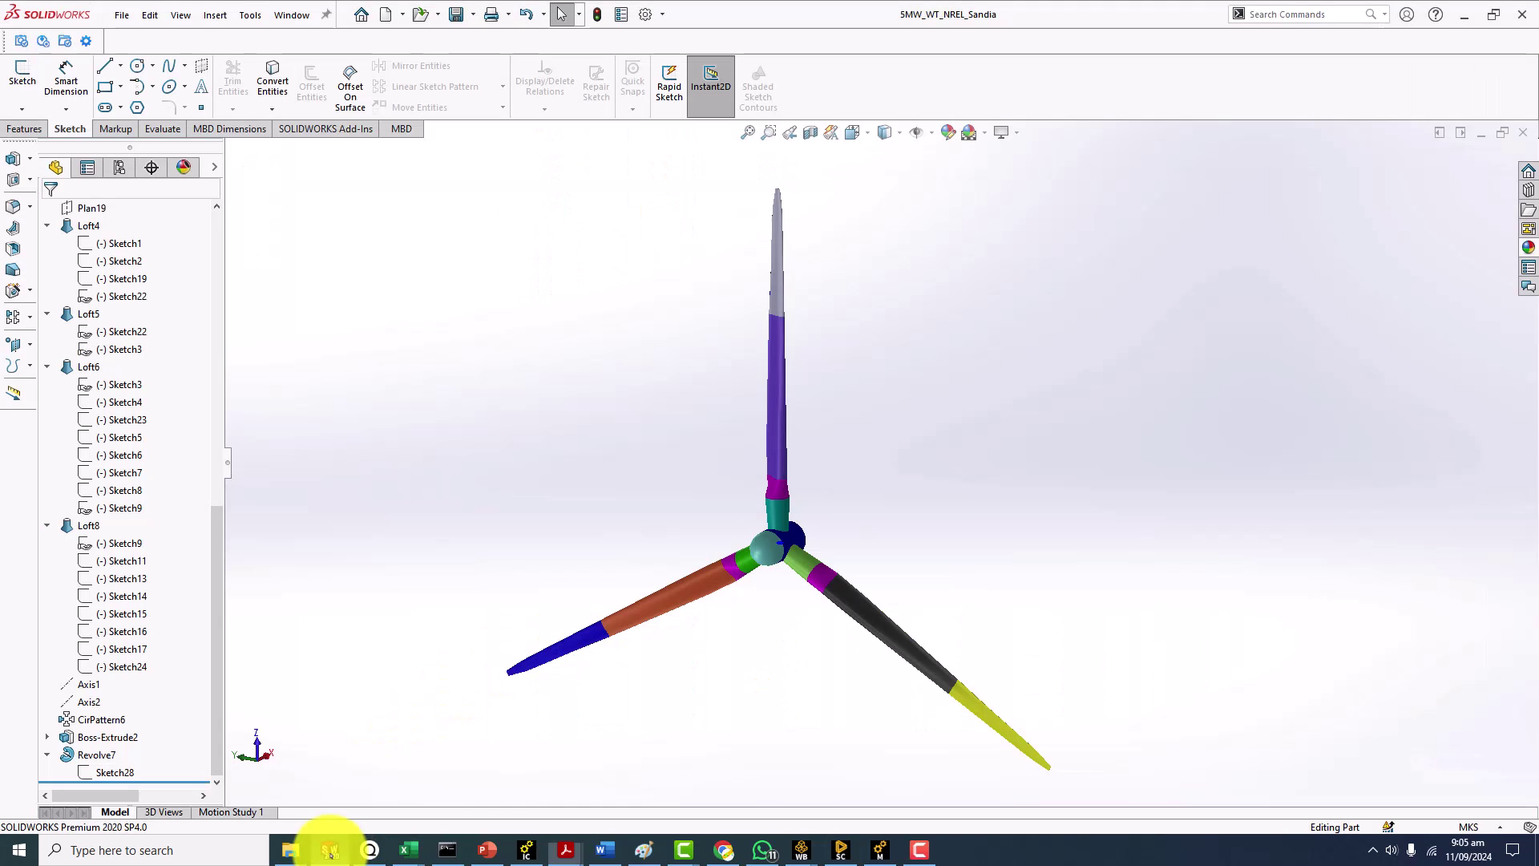
pyautogui.moveTo(858, 473); pyautogui.dragTo(886, 451, button='middle')
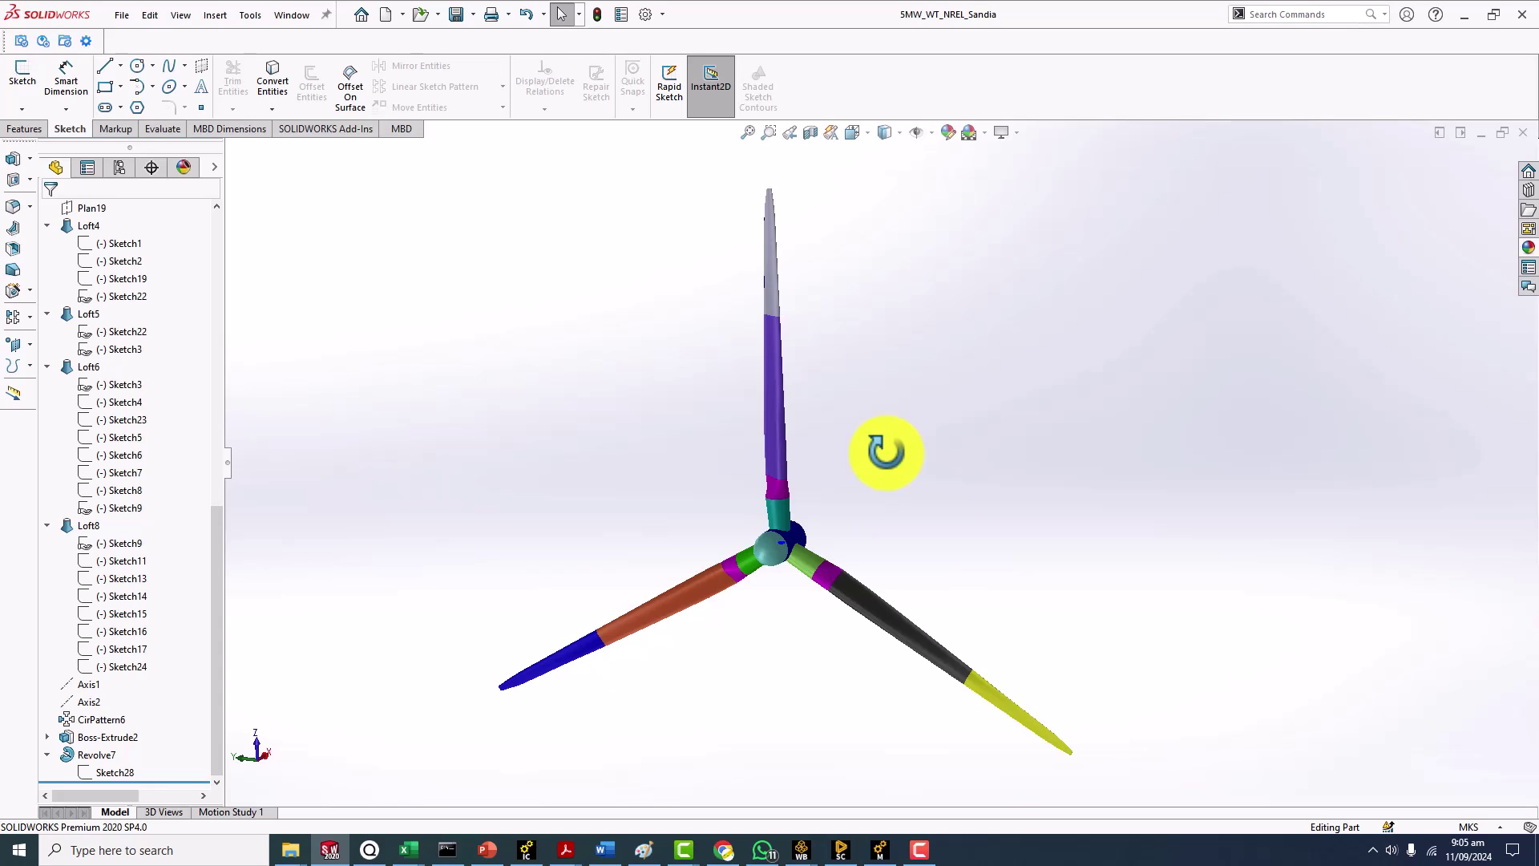
# Return to PowerPoint slide 7 with the NuMAD station table and adjust the zoom
pyautogui.click(487, 848)
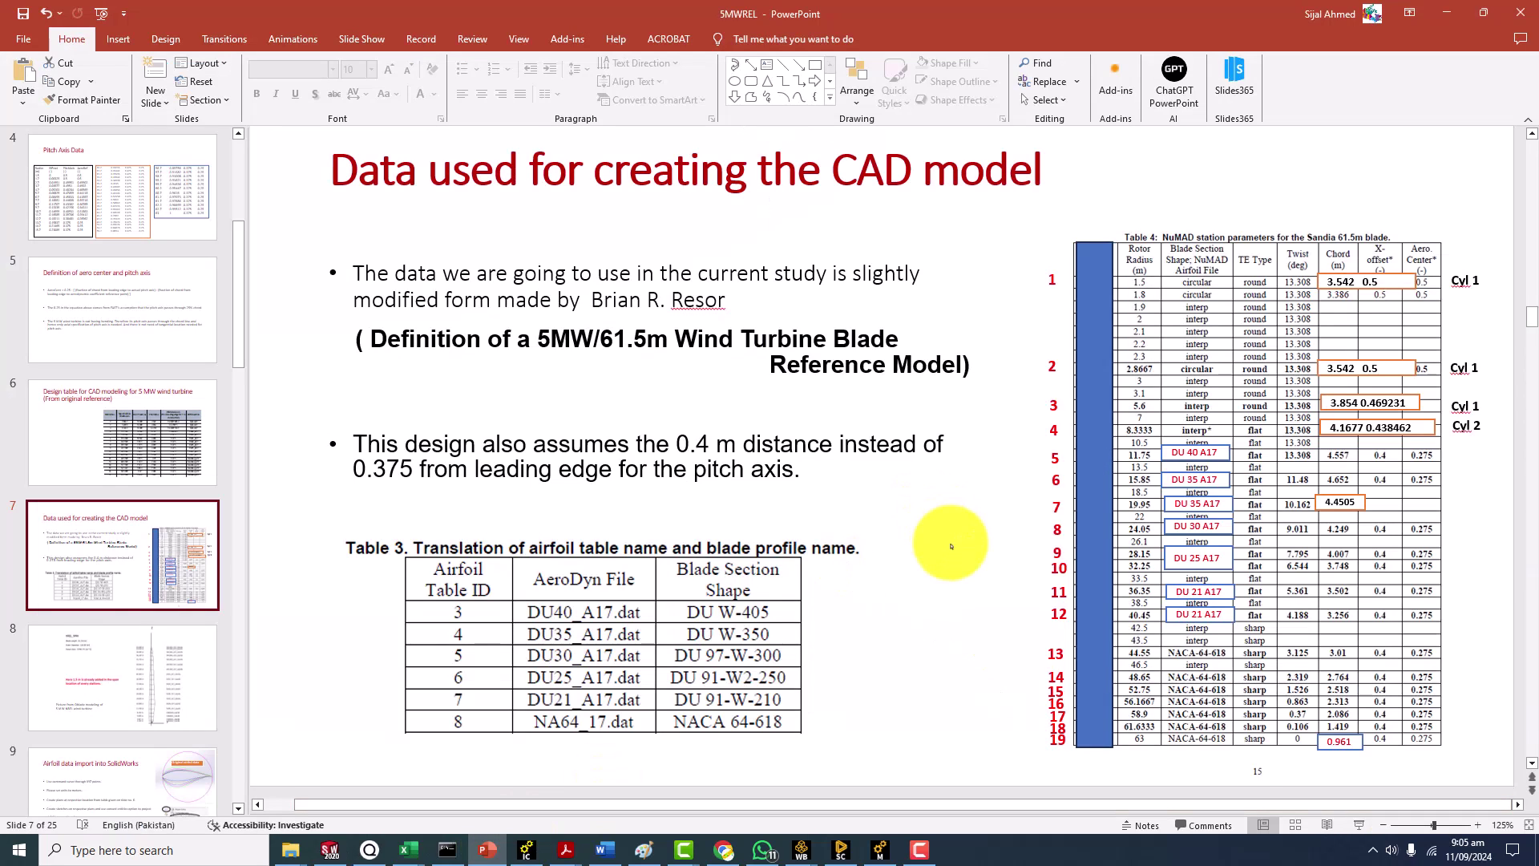
pyautogui.keyDown('ctrl'); pyautogui.scroll(-2, 951, 546); pyautogui.keyUp('ctrl')
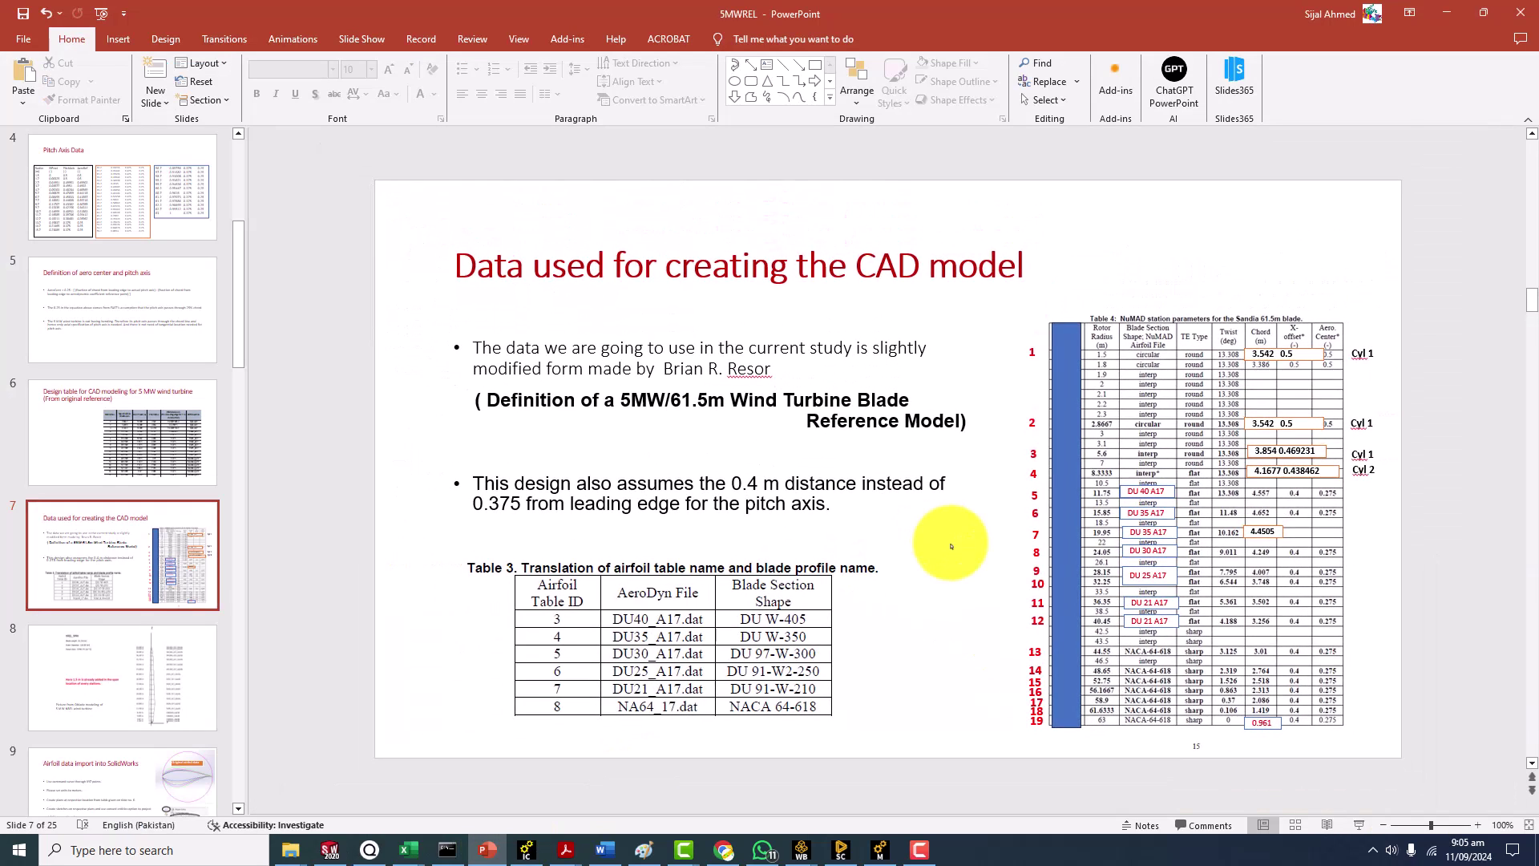
pyautogui.keyDown('ctrl'); pyautogui.scroll(1, 951, 546); pyautogui.keyUp('ctrl')
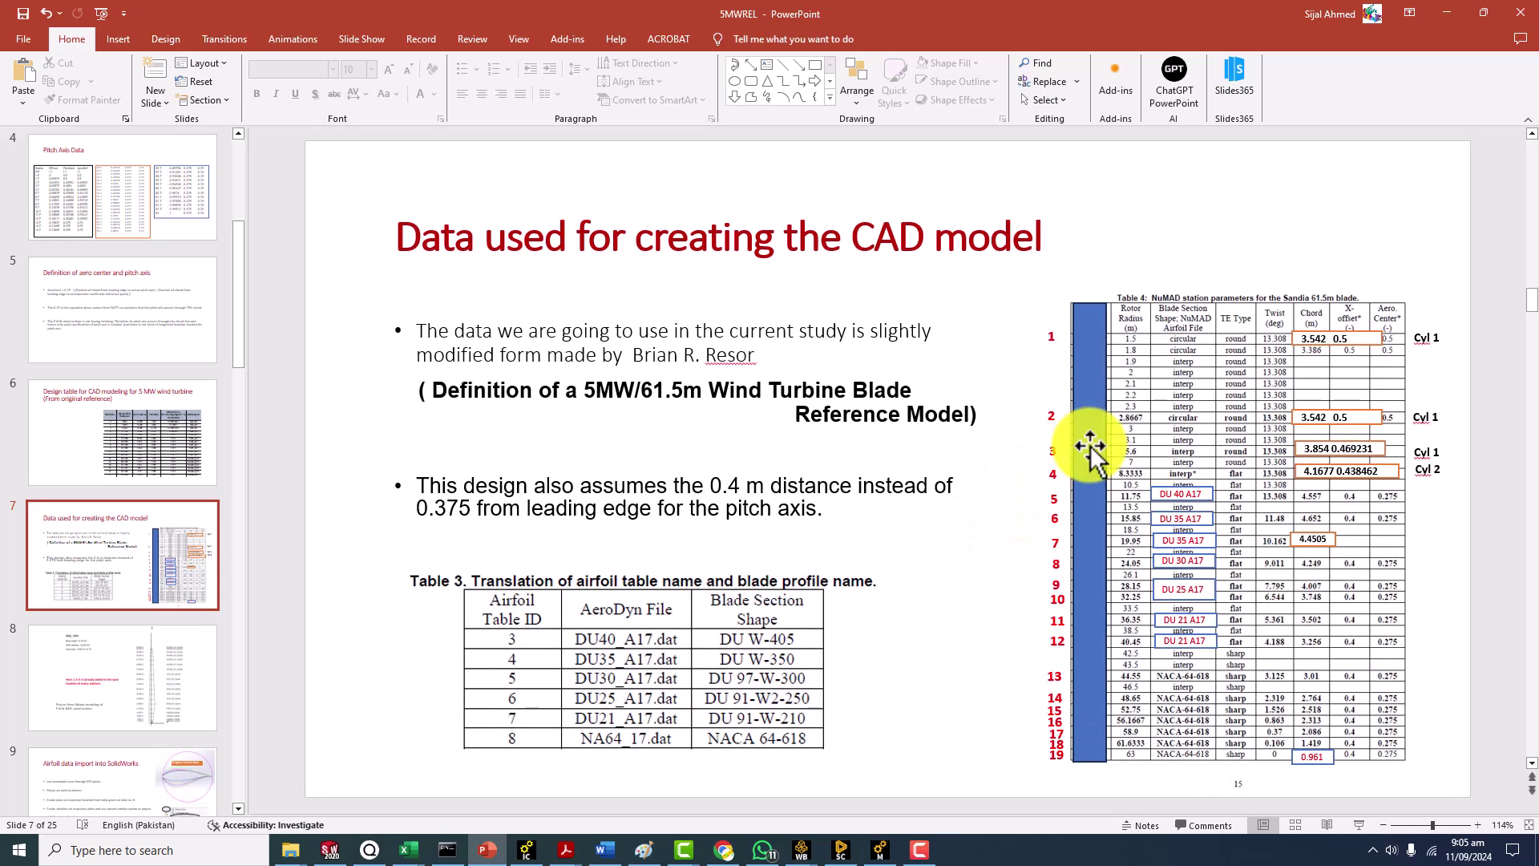